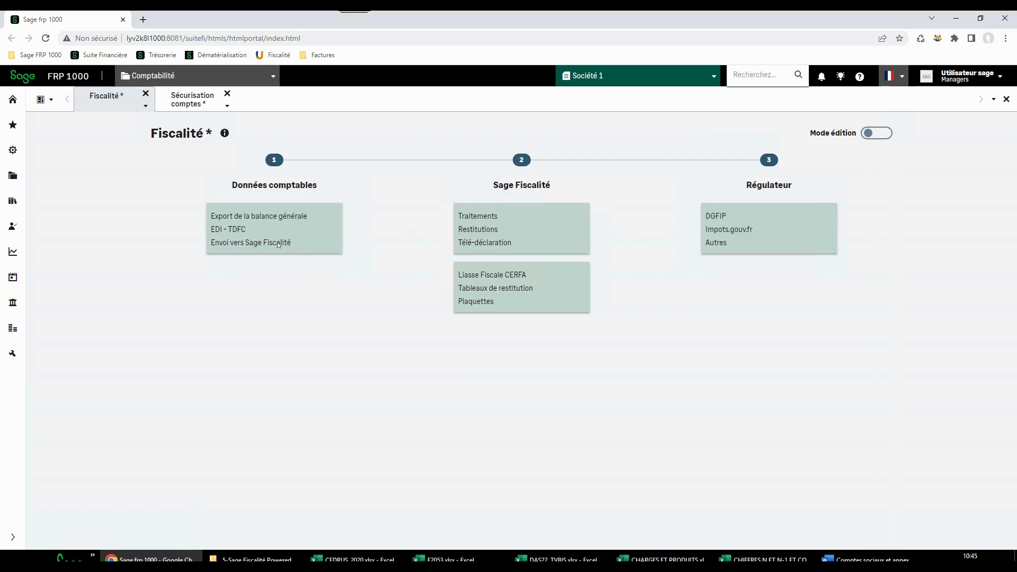
Open the sending of balances to Sage Fiscalité, choose the balance type Annuelle and continue to the company selection
{"action": "left_click", "coordinate": [279, 243]}
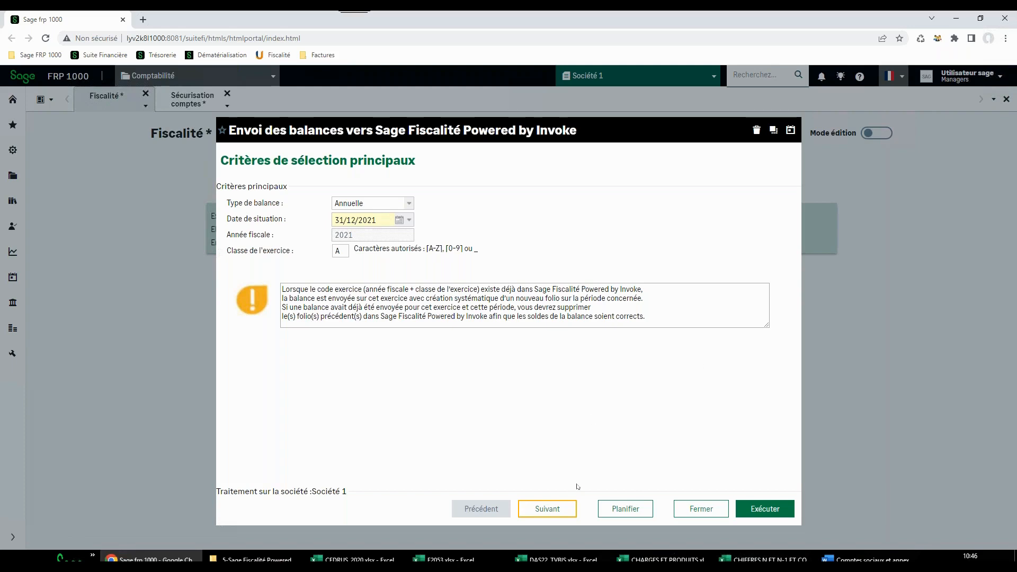
{"action": "left_click", "coordinate": [409, 204]}
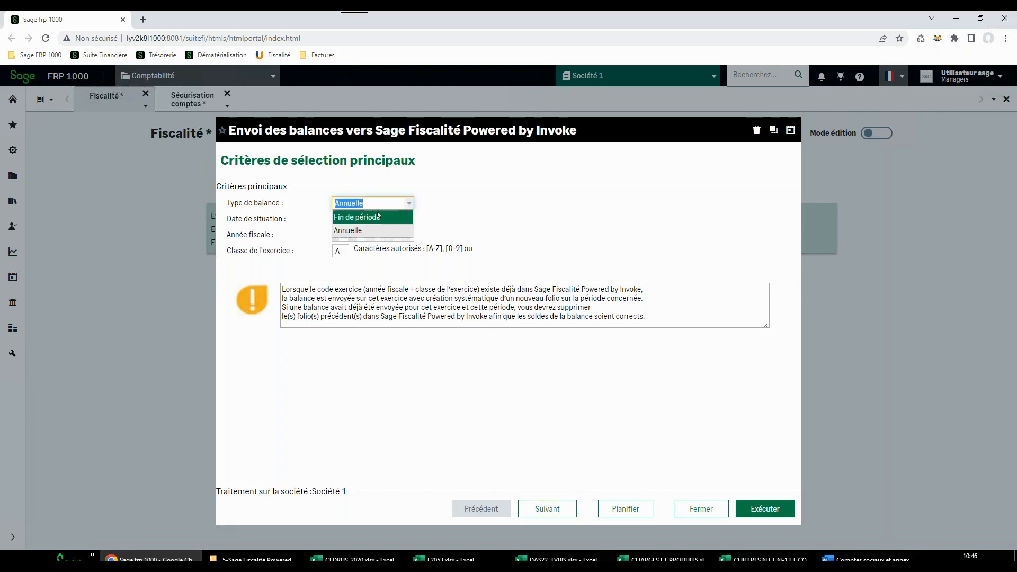
{"action": "left_click", "coordinate": [388, 235]}
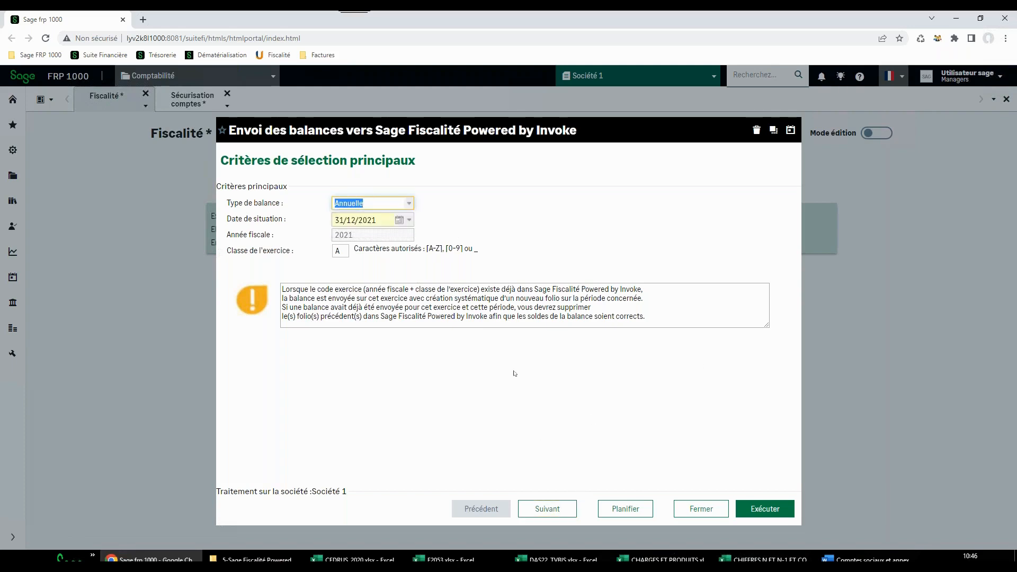
{"action": "left_click", "coordinate": [556, 510]}
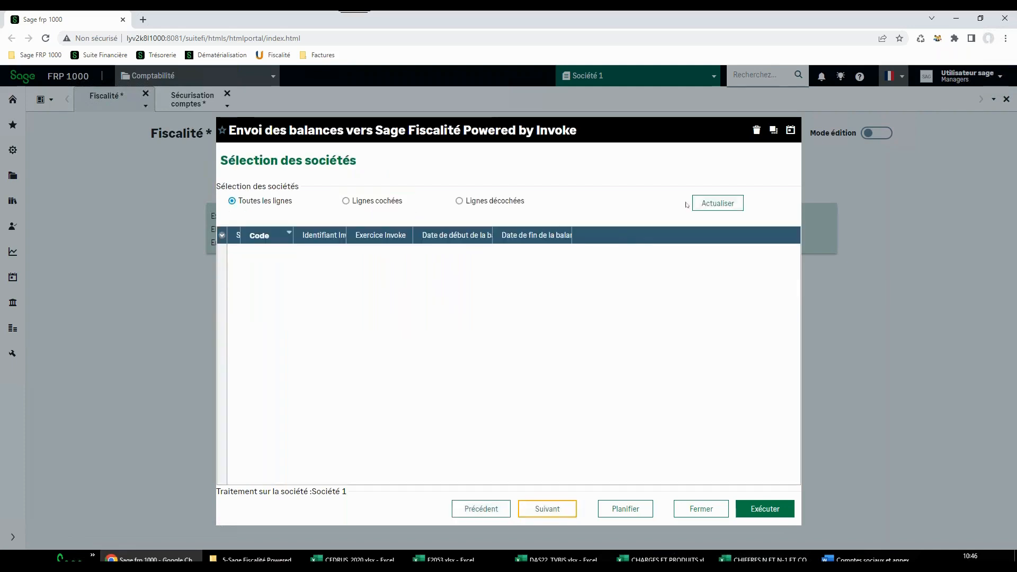
Refresh the company list, send the balance of Société 1 only, and close the processing report
{"action": "left_click", "coordinate": [697, 203]}
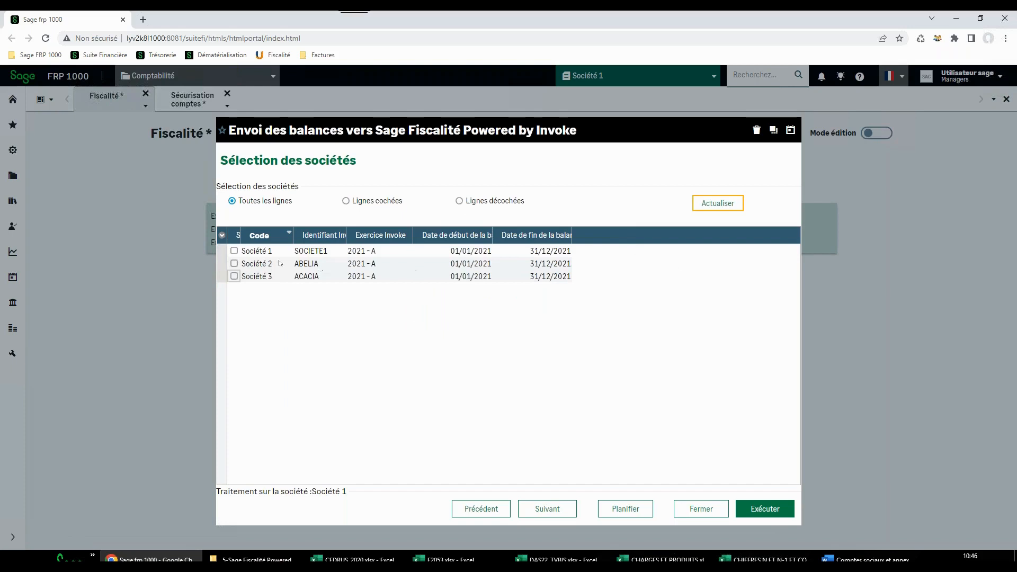
{"action": "left_click", "coordinate": [234, 252]}
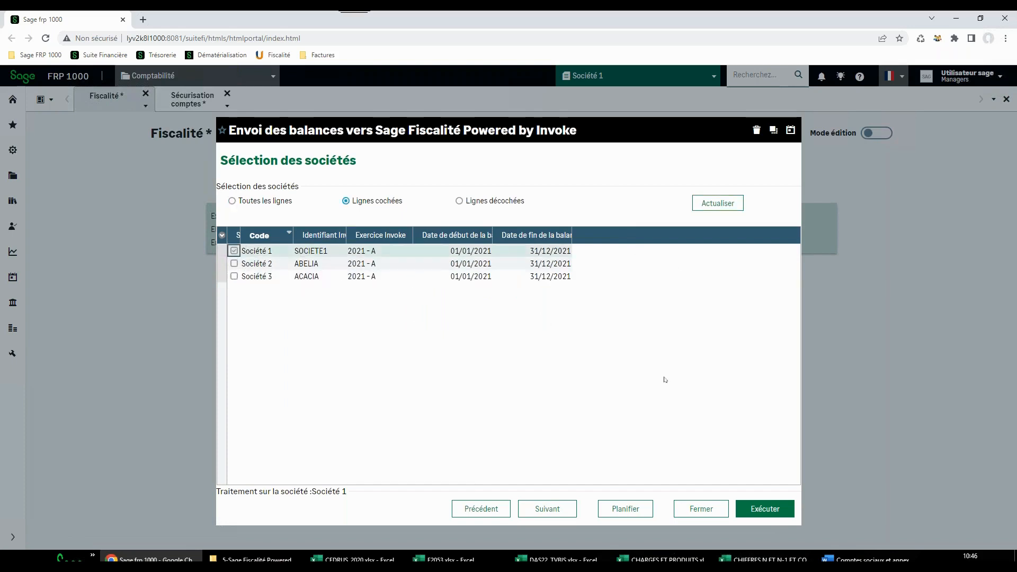
{"action": "left_click", "coordinate": [756, 511]}
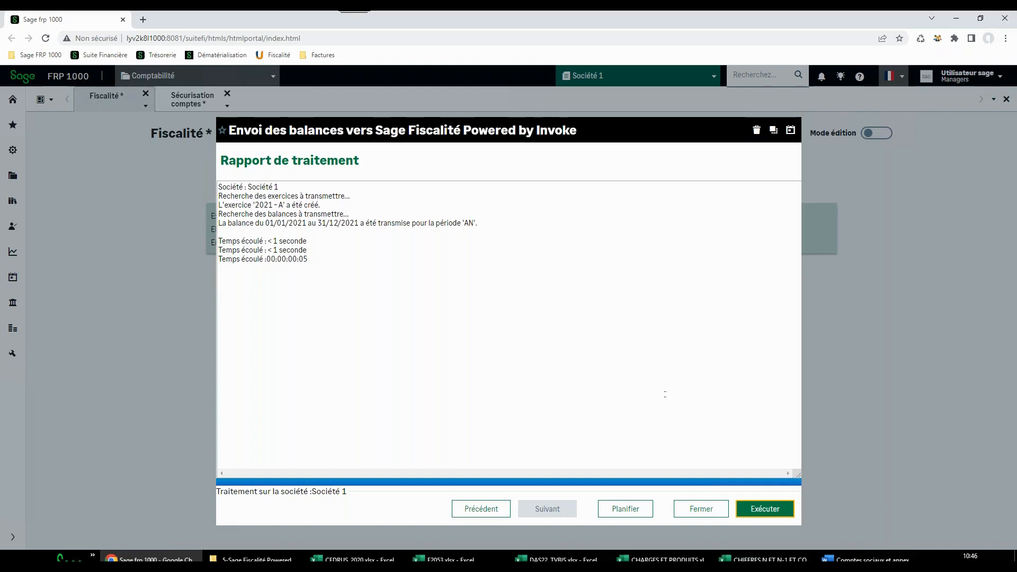
{"action": "left_click", "coordinate": [712, 510]}
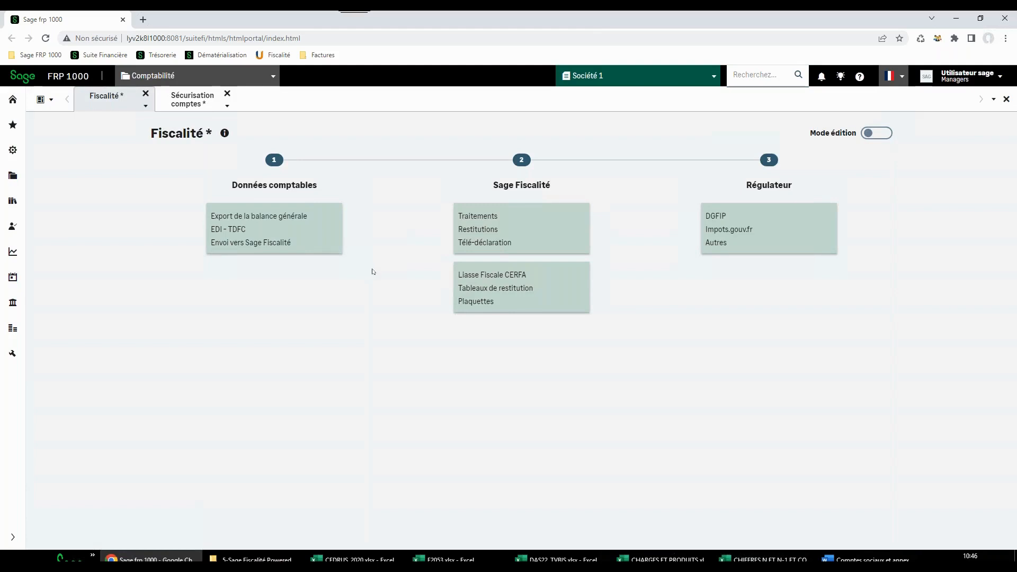
Open the Restitutions of Sage Fiscalité and fill in the account e-mail on its login page
{"action": "left_click", "coordinate": [490, 229]}
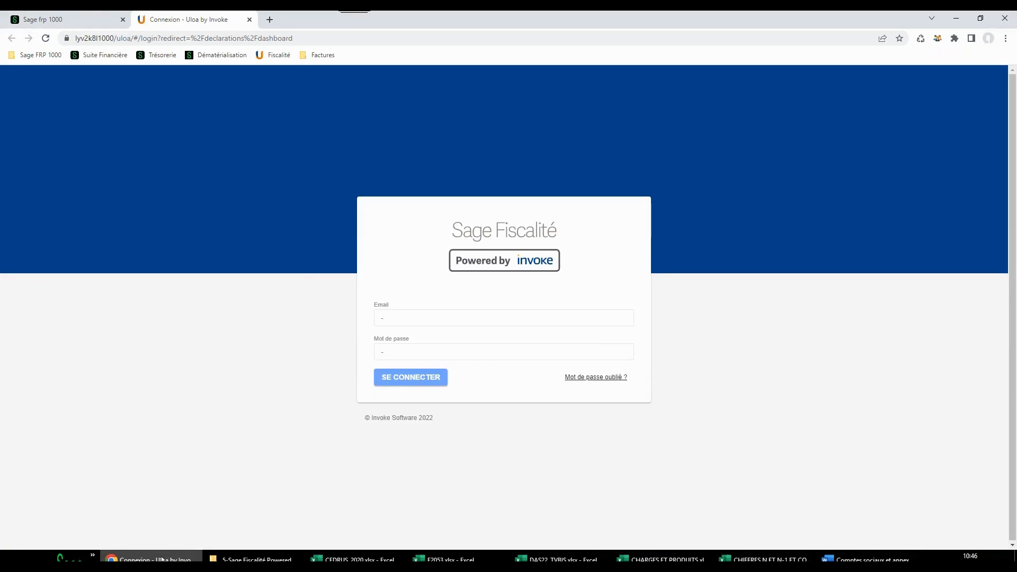
{"action": "left_click", "coordinate": [440, 312]}
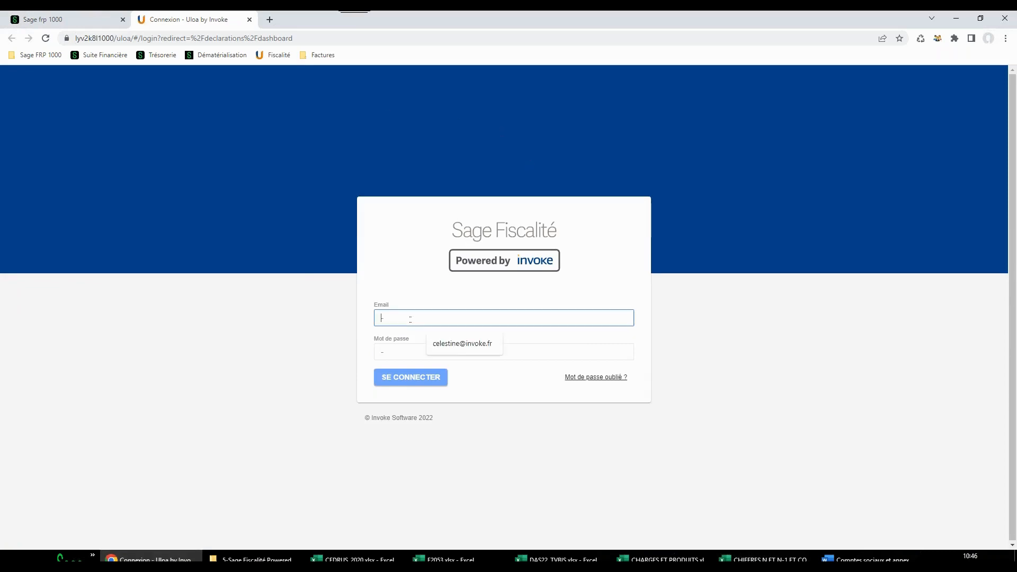
{"action": "left_click", "coordinate": [459, 347]}
Try to log in to Sage Fiscalité with the account password
{"action": "left_click", "coordinate": [397, 347]}
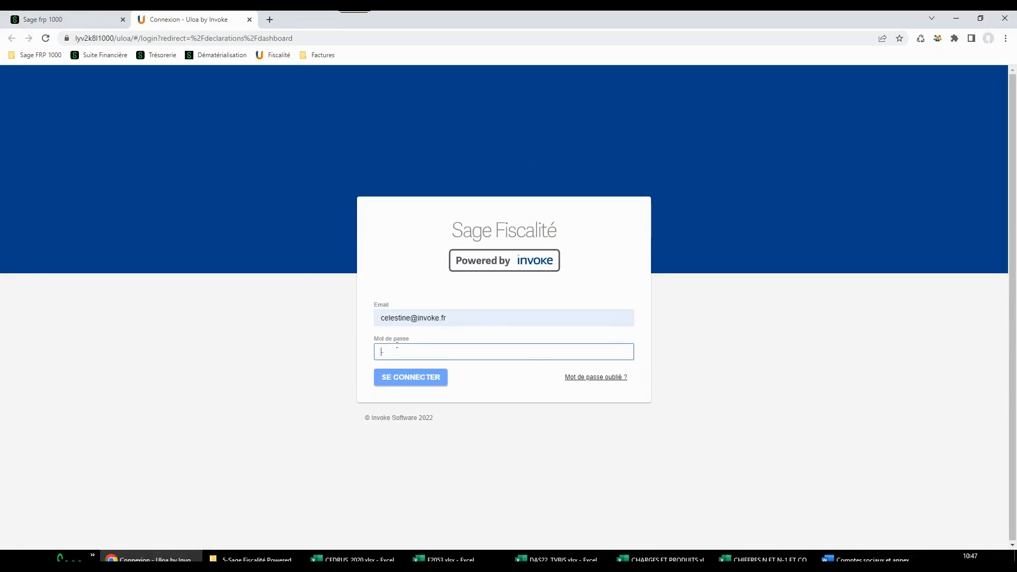
{"action": "type", "text": "****"}
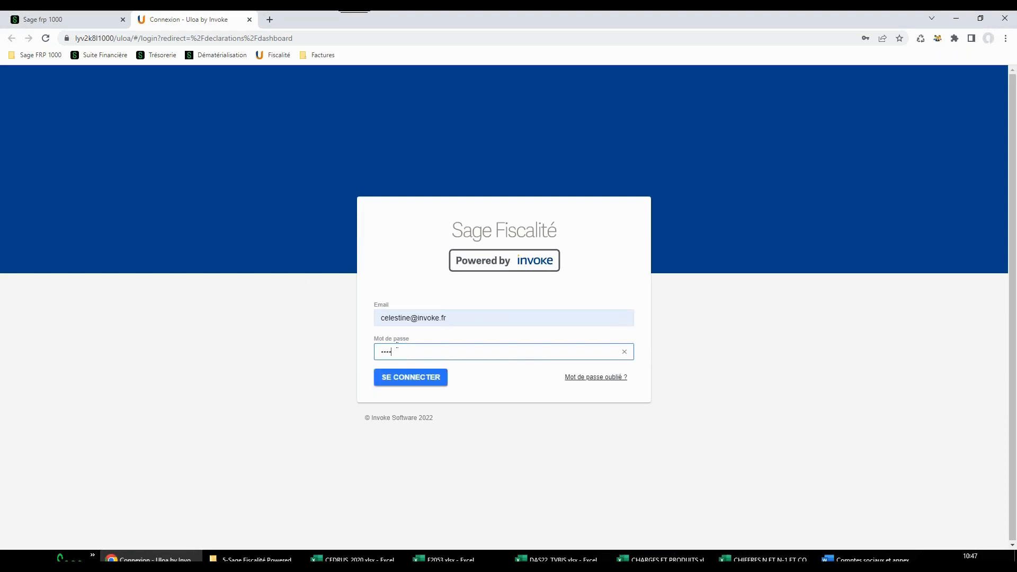
{"action": "type", "text": "**"}
{"action": "key", "text": "BackSpace"}
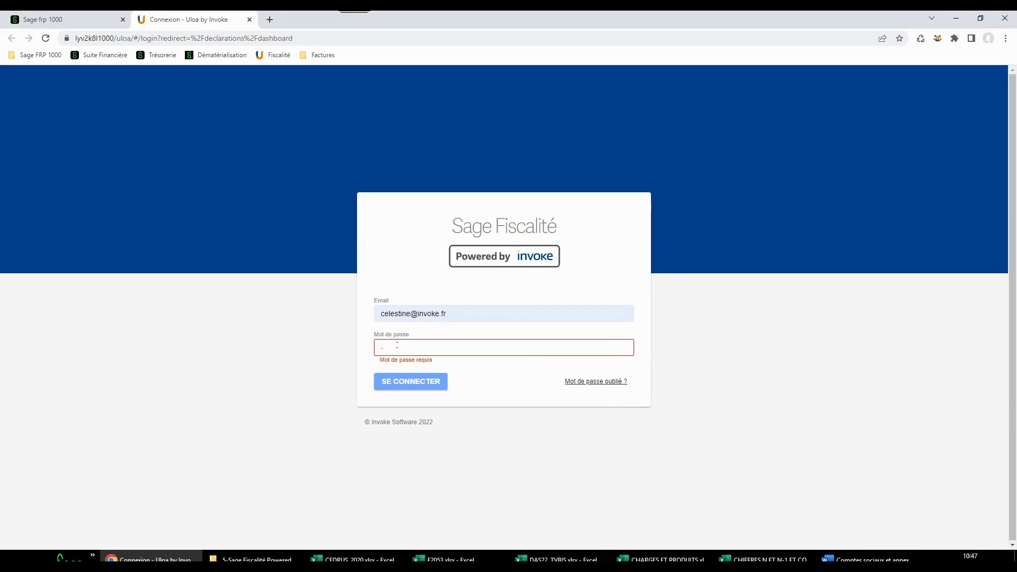
{"action": "type", "text": "****"}
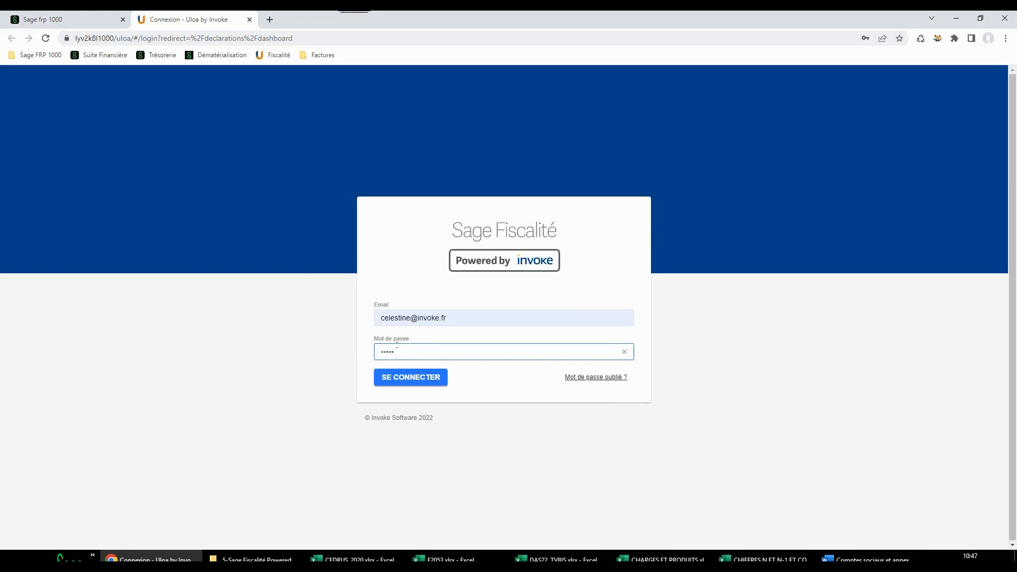
{"action": "key", "text": "Return"}
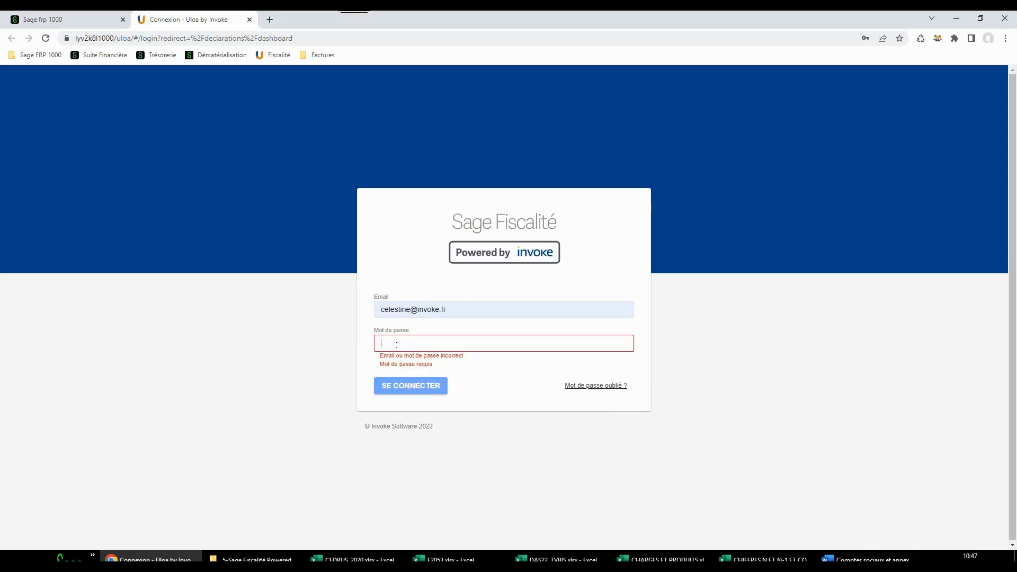
Enter the account password again to log in, and show the declarations dashboard in full screen
{"action": "type", "text": "****"}
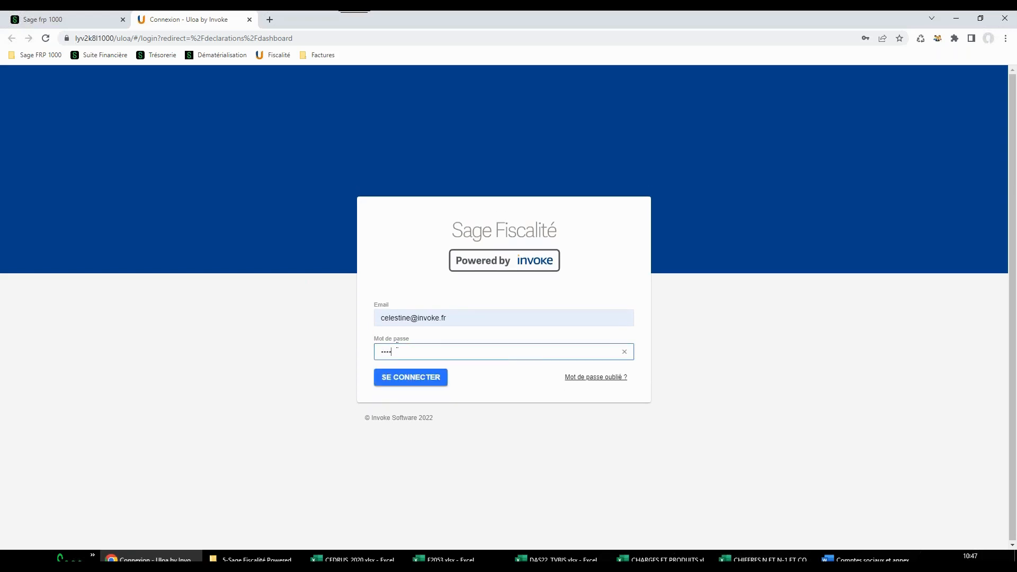
{"action": "type", "text": "**"}
{"action": "key", "text": "Return"}
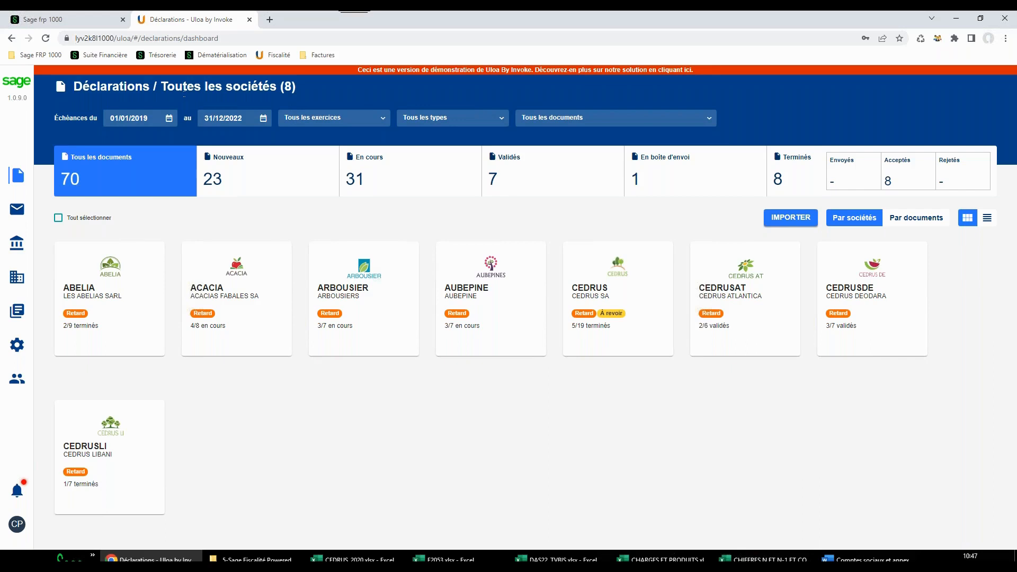
{"action": "key", "text": "F11"}
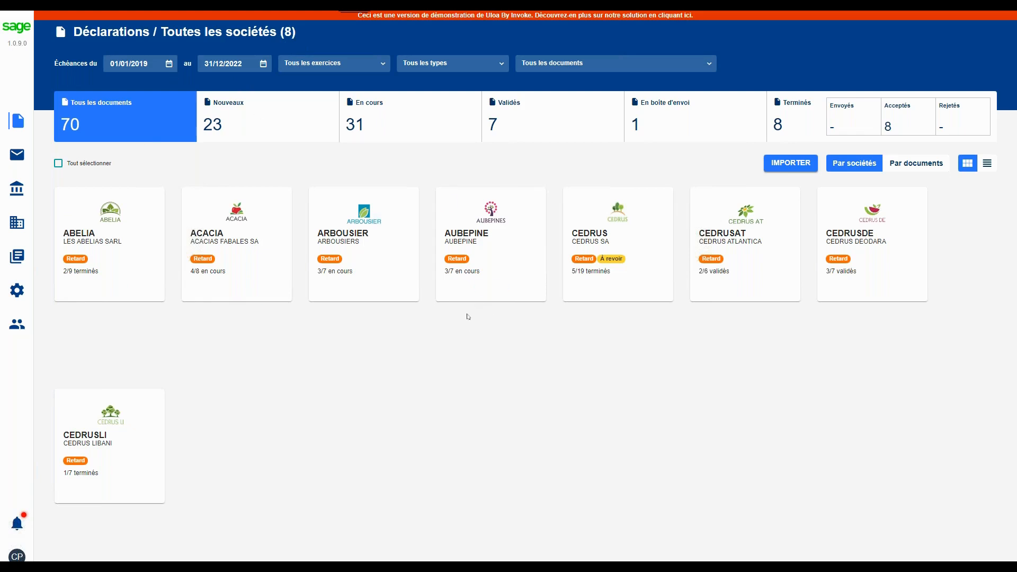
Examine the dashboard filters for due dates, fiscal years, declaration types and documents
{"action": "left_click", "coordinate": [169, 65]}
{"action": "left_click", "coordinate": [373, 159]}
{"action": "mouse_move", "coordinate": [202, 223]}
{"action": "left_click", "coordinate": [384, 64]}
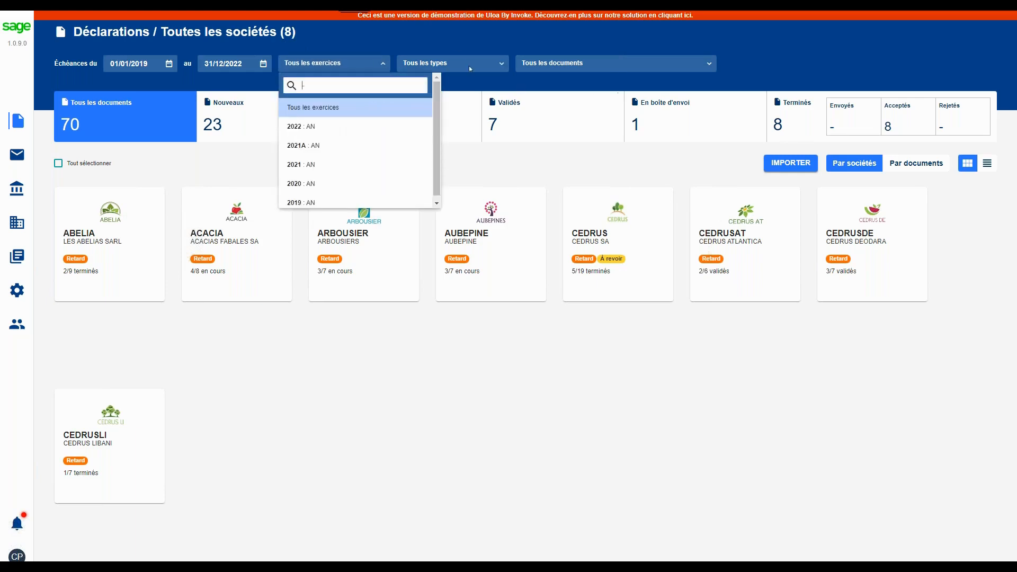
{"action": "left_click", "coordinate": [501, 61]}
{"action": "left_click", "coordinate": [501, 61]}
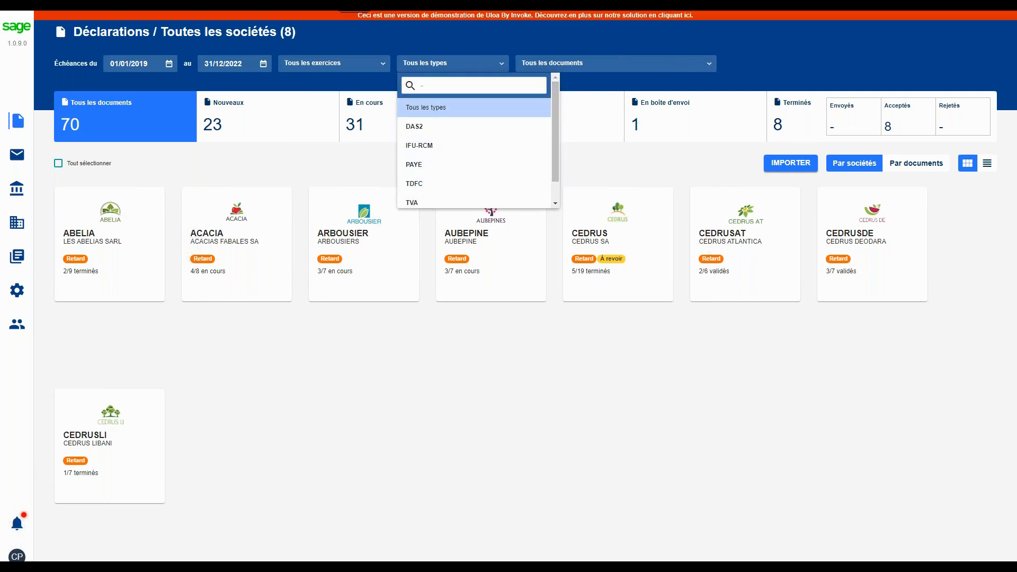
{"action": "left_click", "coordinate": [710, 64]}
{"action": "left_click", "coordinate": [710, 64]}
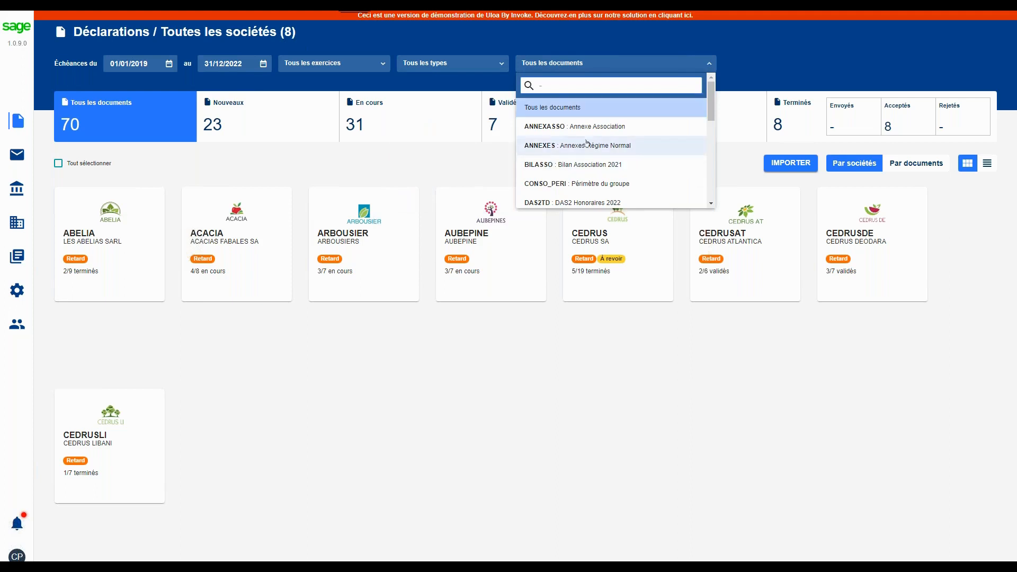
{"action": "left_click", "coordinate": [795, 77]}
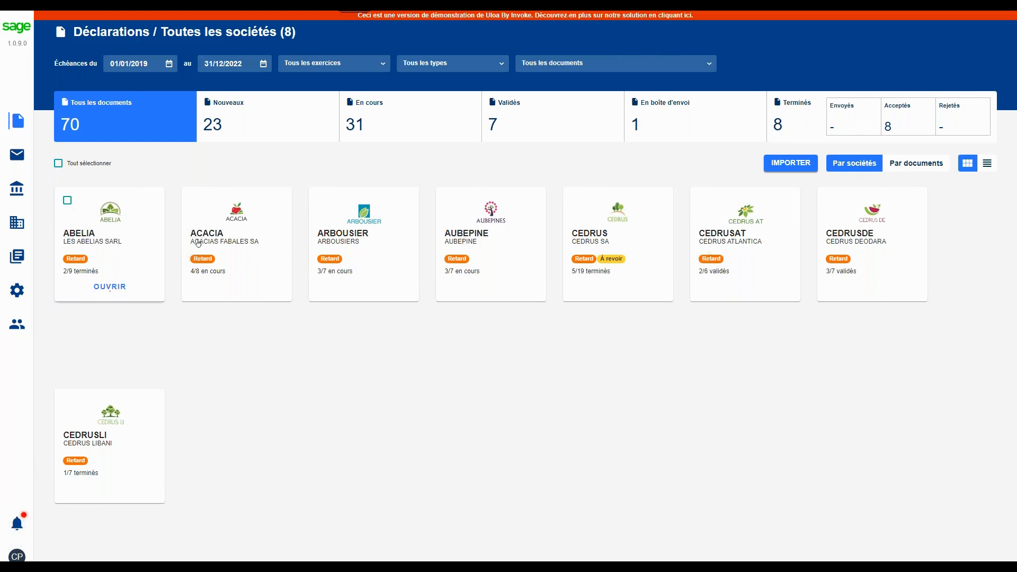
Show the companies as a list and clear the filter on the Code column
{"action": "mouse_move", "coordinate": [642, 239]}
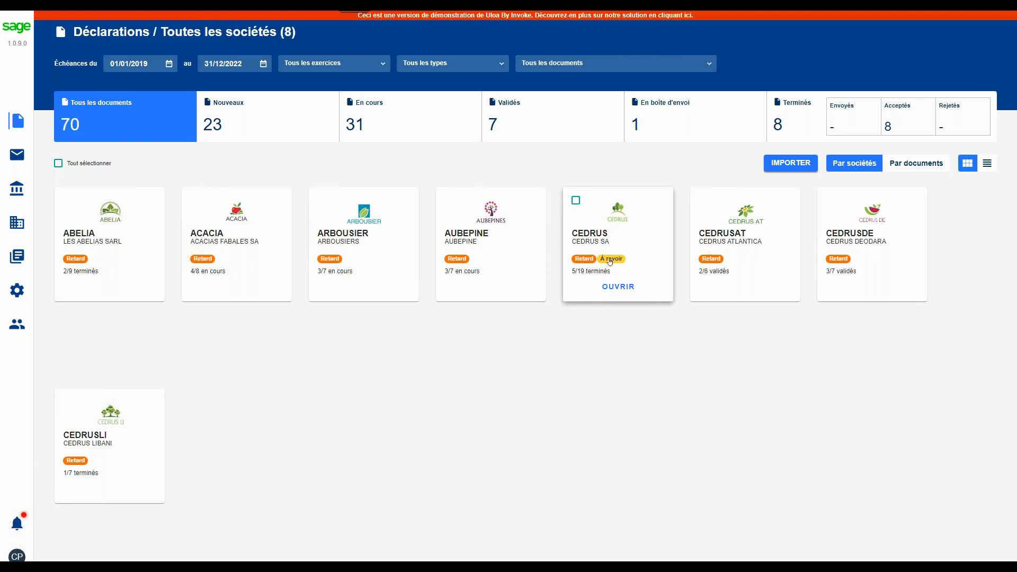
{"action": "mouse_move", "coordinate": [585, 261]}
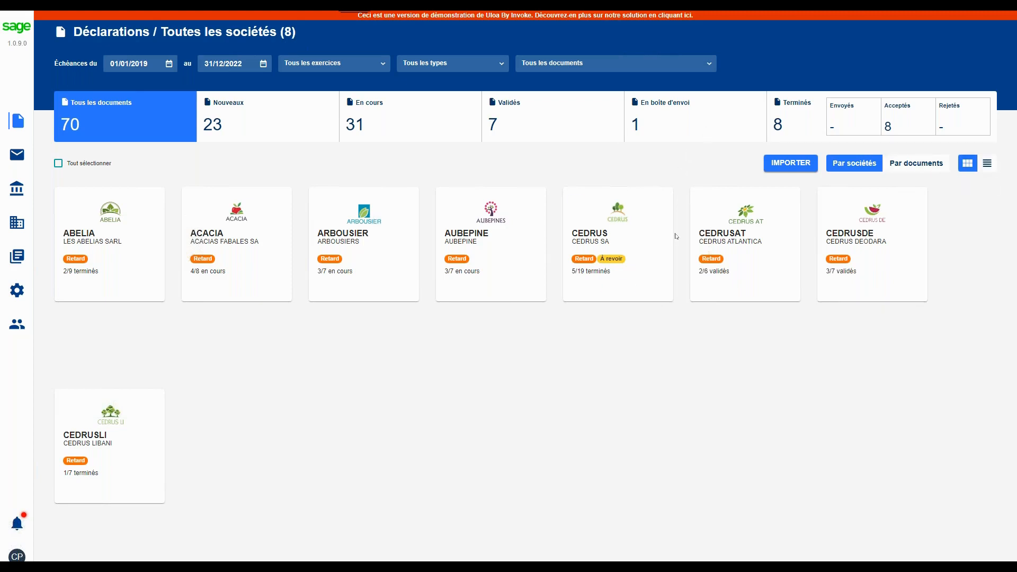
{"action": "left_click", "coordinate": [987, 163]}
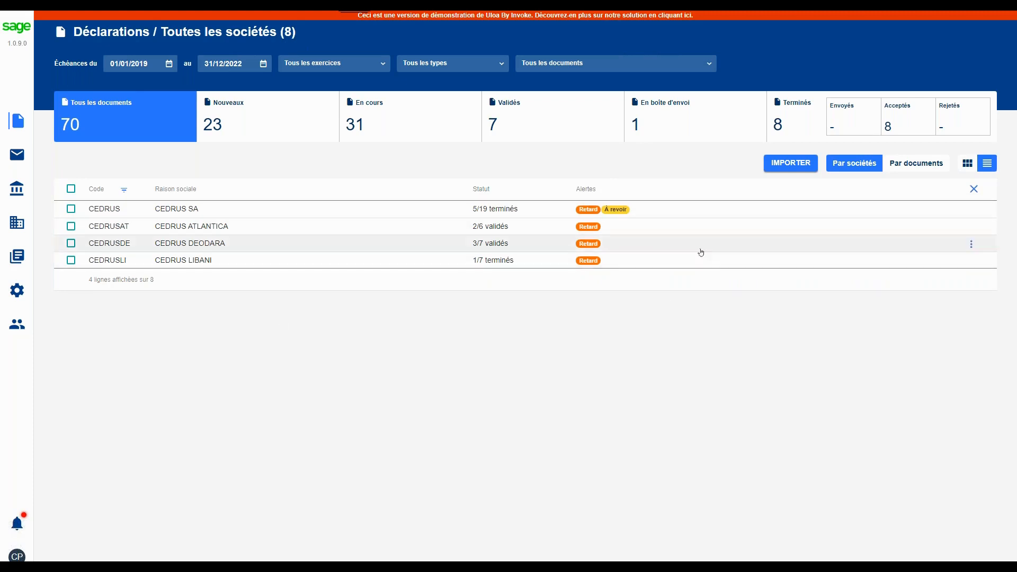
{"action": "left_click", "coordinate": [969, 192]}
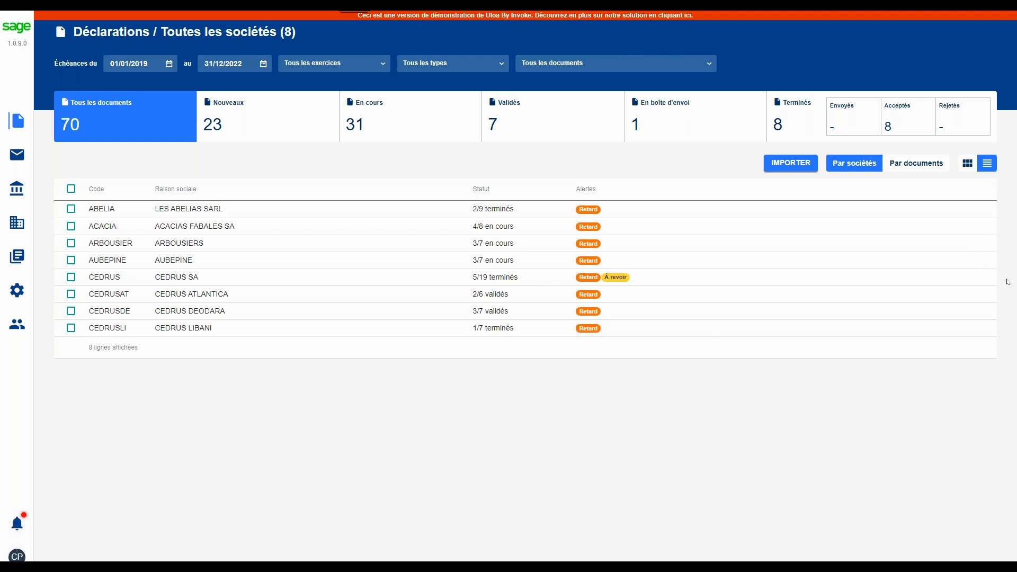
View the declarations by document with the Type column's filter options, and return to the company cards
{"action": "left_click", "coordinate": [924, 165]}
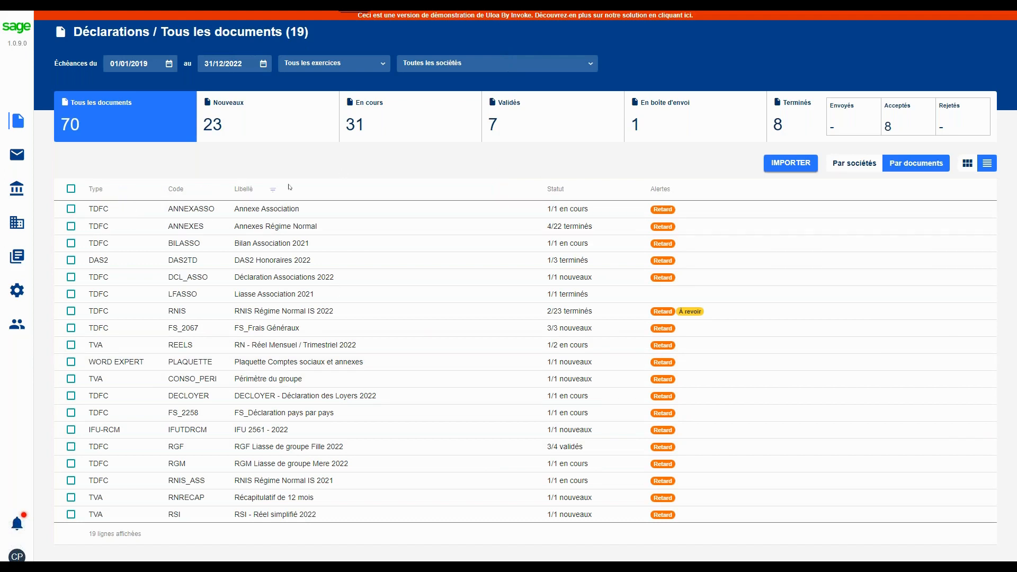
{"action": "left_click", "coordinate": [123, 189]}
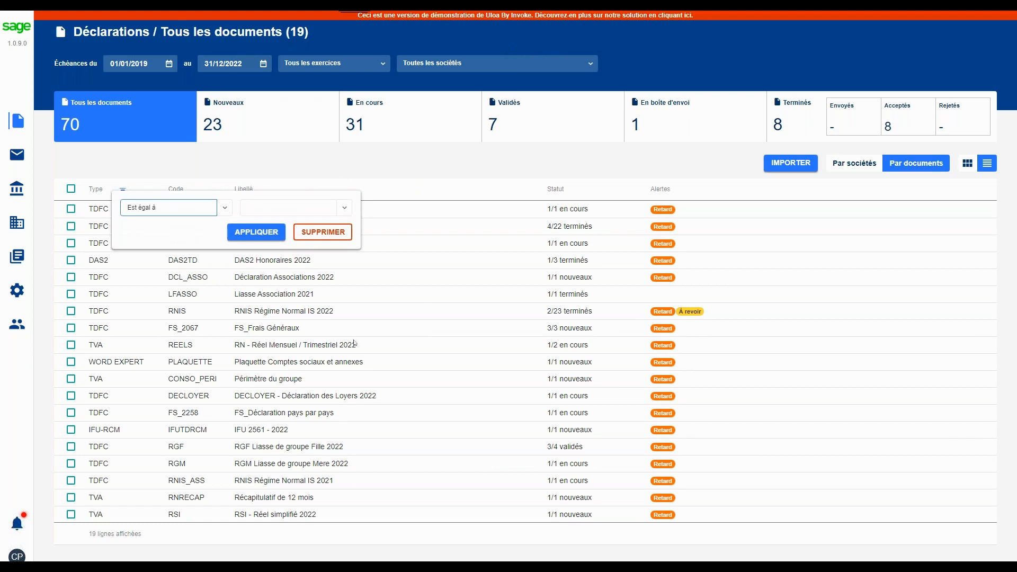
{"action": "left_click", "coordinate": [424, 192]}
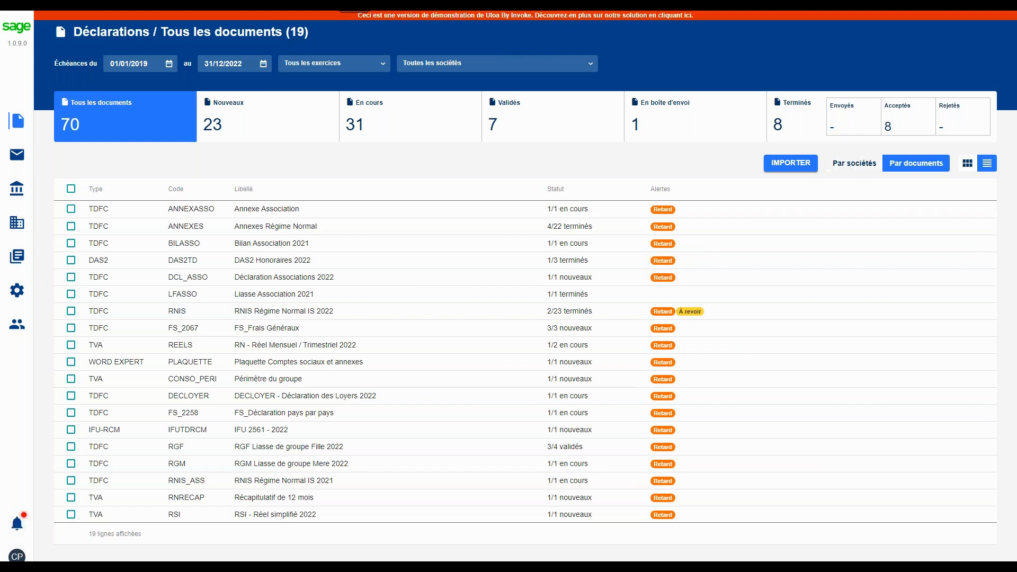
{"action": "left_click", "coordinate": [854, 163]}
{"action": "left_click", "coordinate": [968, 164]}
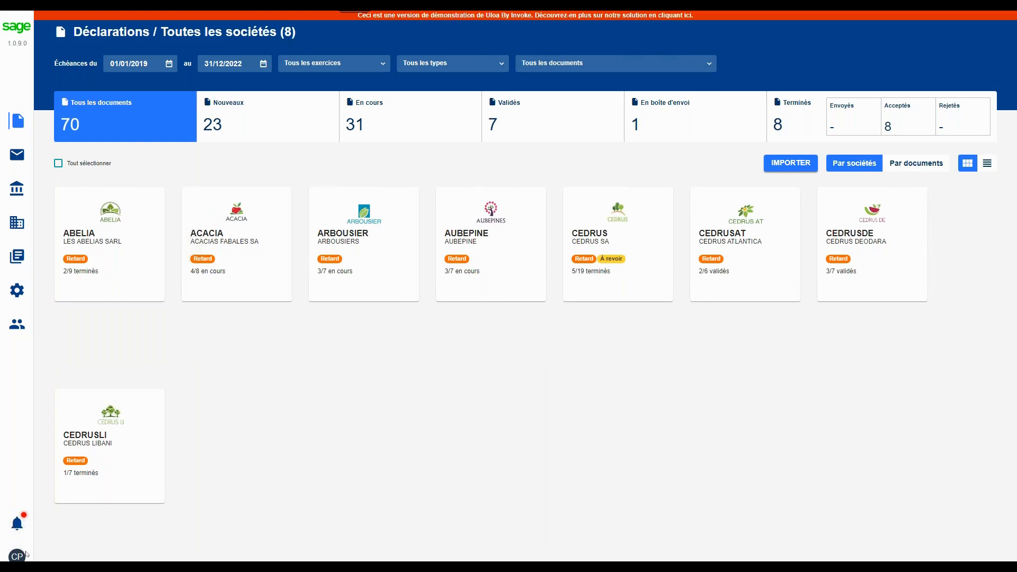
Open the notification settings of the logged-in user's profile
{"action": "mouse_move", "coordinate": [31, 558]}
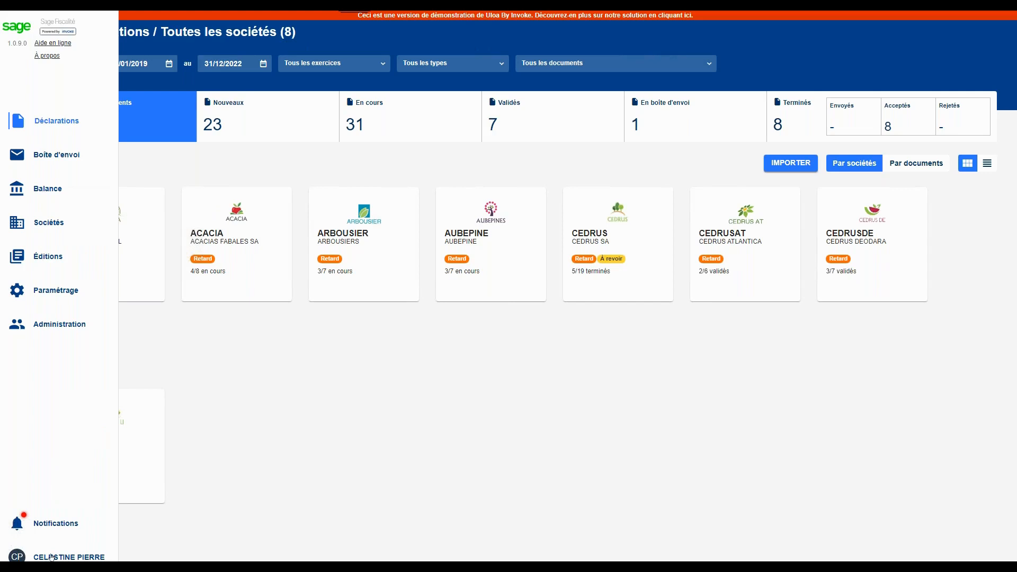
{"action": "left_click", "coordinate": [17, 556]}
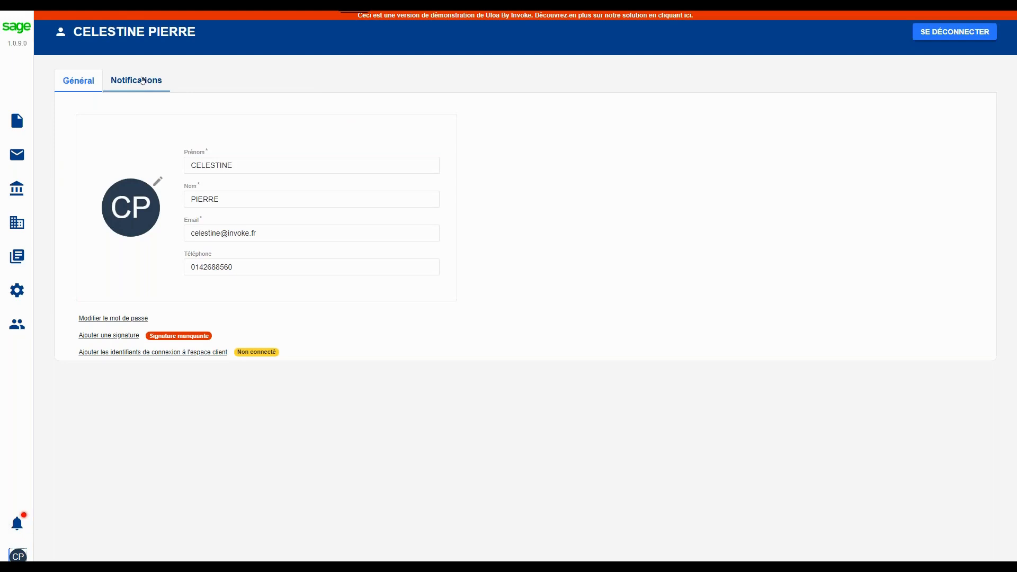
{"action": "left_click", "coordinate": [142, 81]}
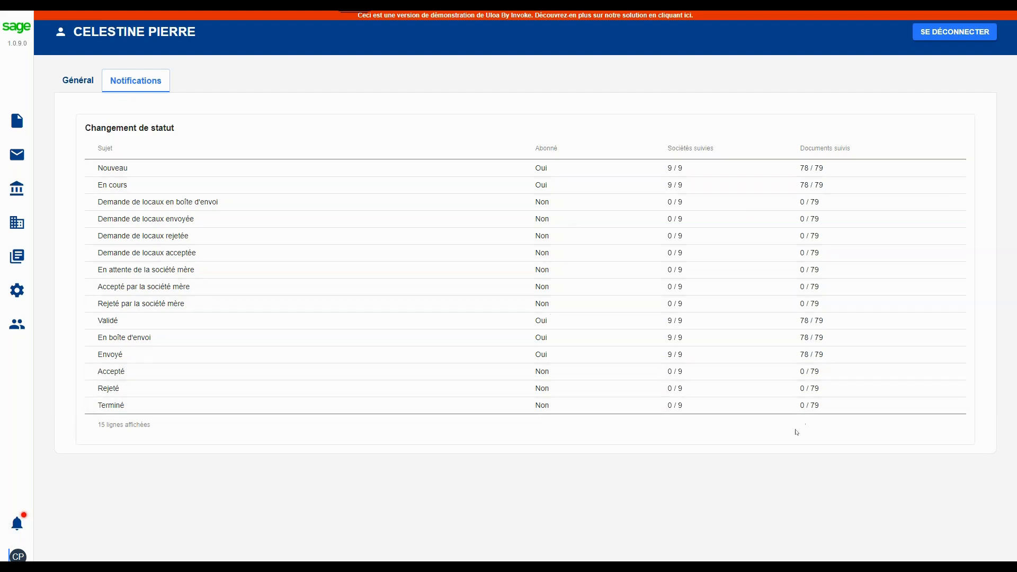
Subscribe to notifications for the Terminé status change, excluding the company CEDRUS SA, and save
{"action": "left_click", "coordinate": [544, 409]}
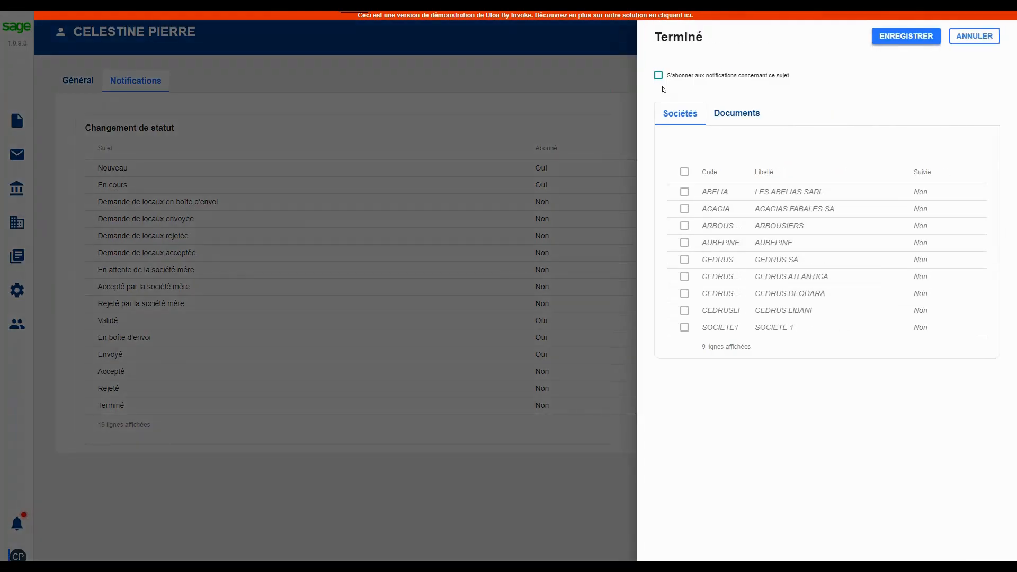
{"action": "left_click", "coordinate": [659, 75]}
{"action": "left_click", "coordinate": [684, 258]}
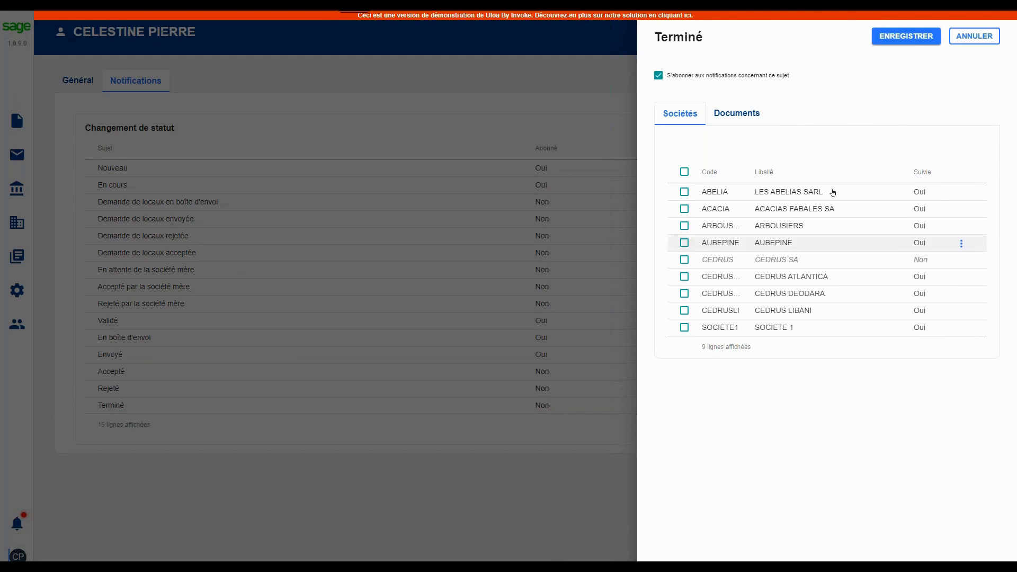
{"action": "left_click", "coordinate": [684, 277]}
{"action": "left_click", "coordinate": [907, 36]}
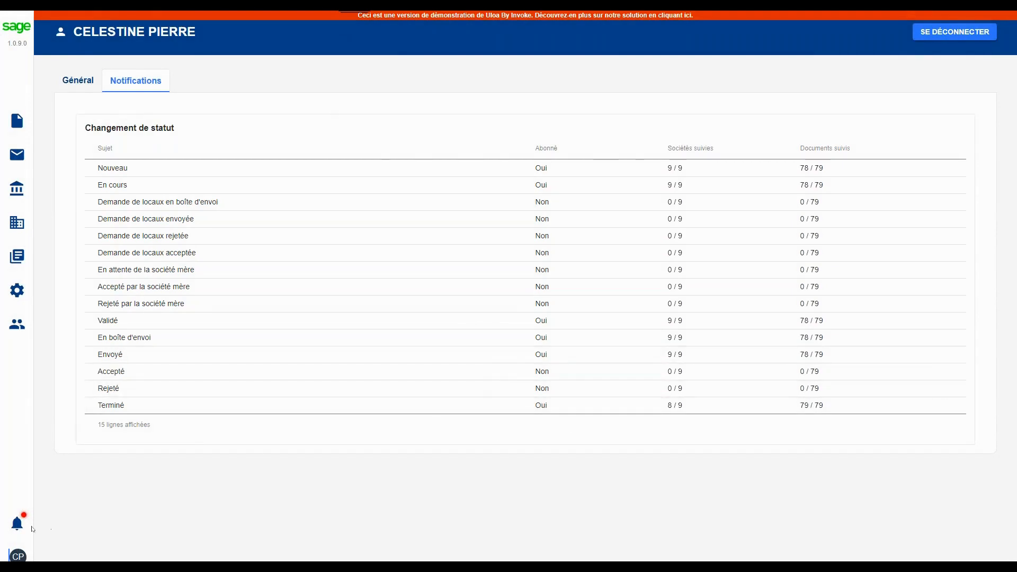
View the received notifications, then review the administrator user's company and document visibility in Administration
{"action": "left_click", "coordinate": [17, 524]}
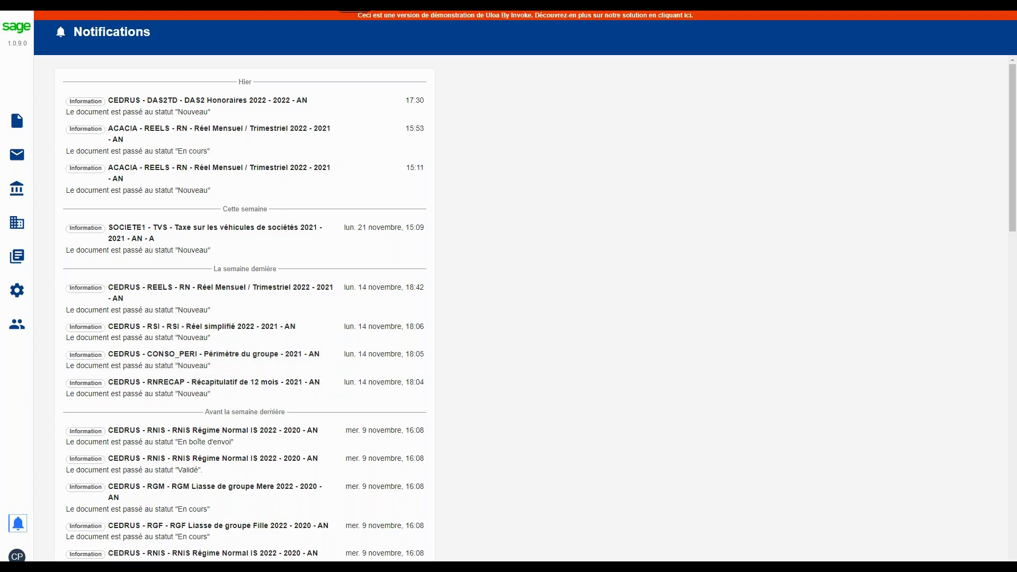
{"action": "left_click", "coordinate": [17, 324]}
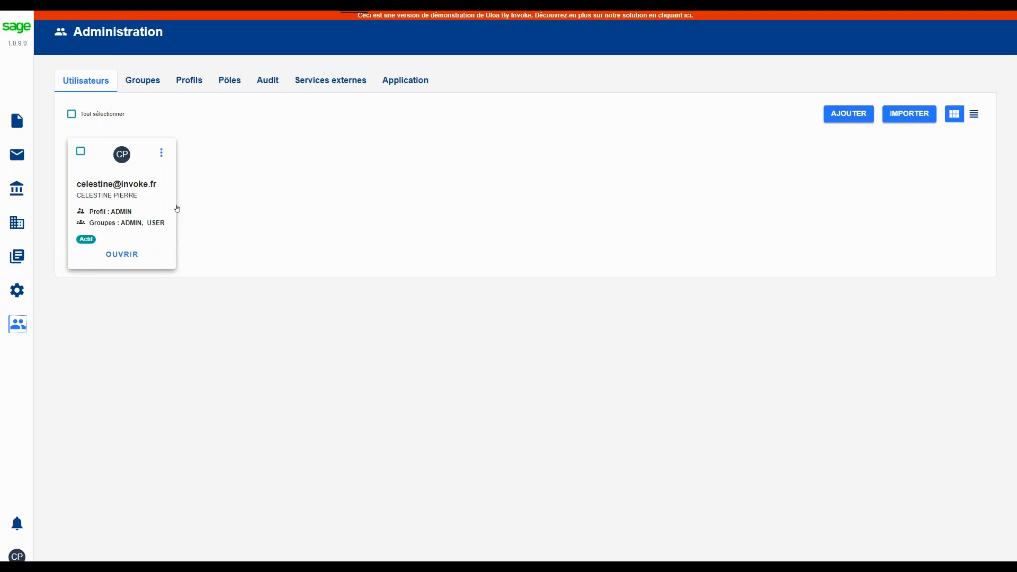
{"action": "left_click", "coordinate": [122, 197]}
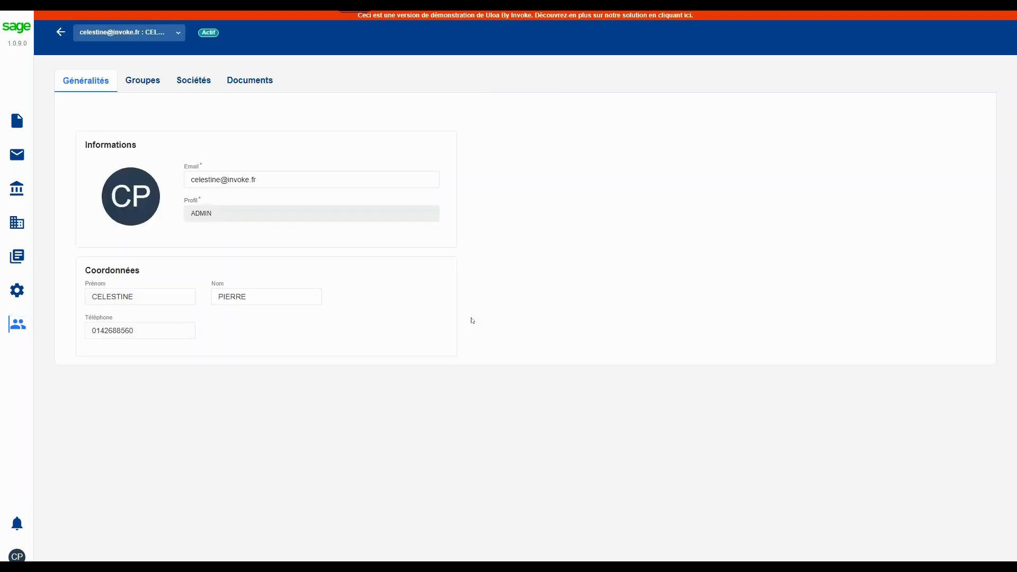
{"action": "left_click", "coordinate": [204, 84]}
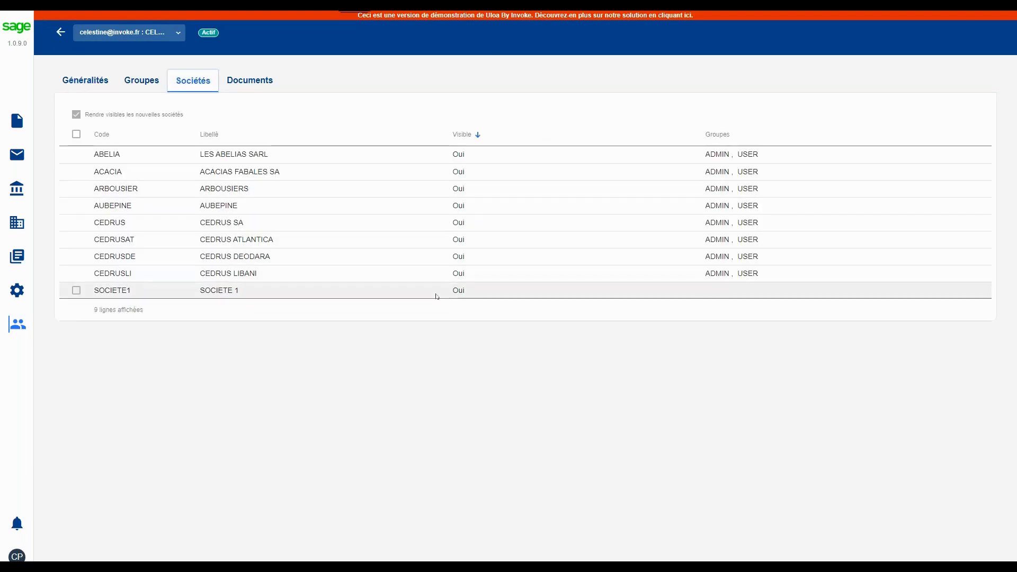
{"action": "left_click", "coordinate": [250, 80]}
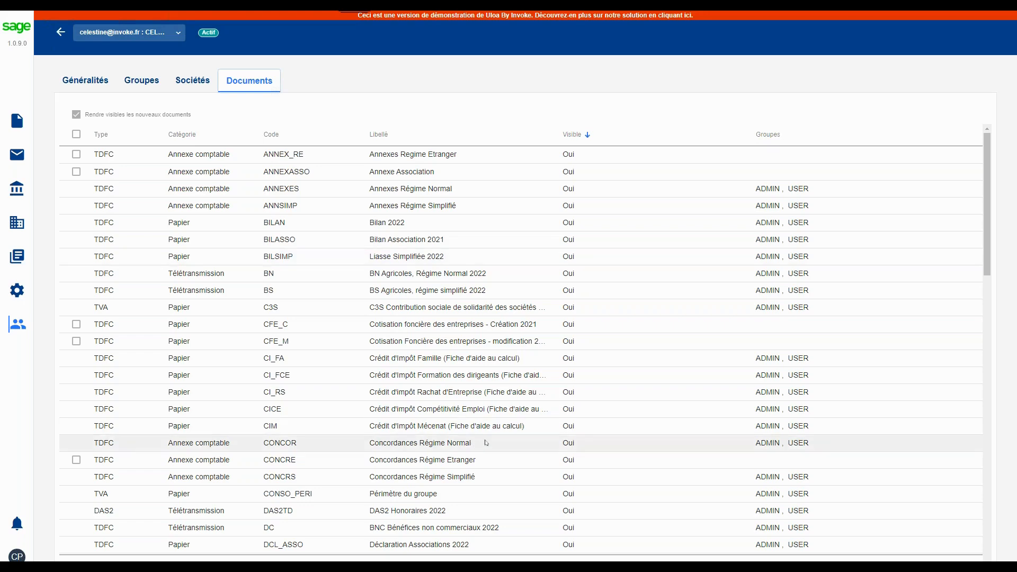
{"action": "scroll", "coordinate": [487, 442], "scroll_direction": "down", "scroll_amount": 3}
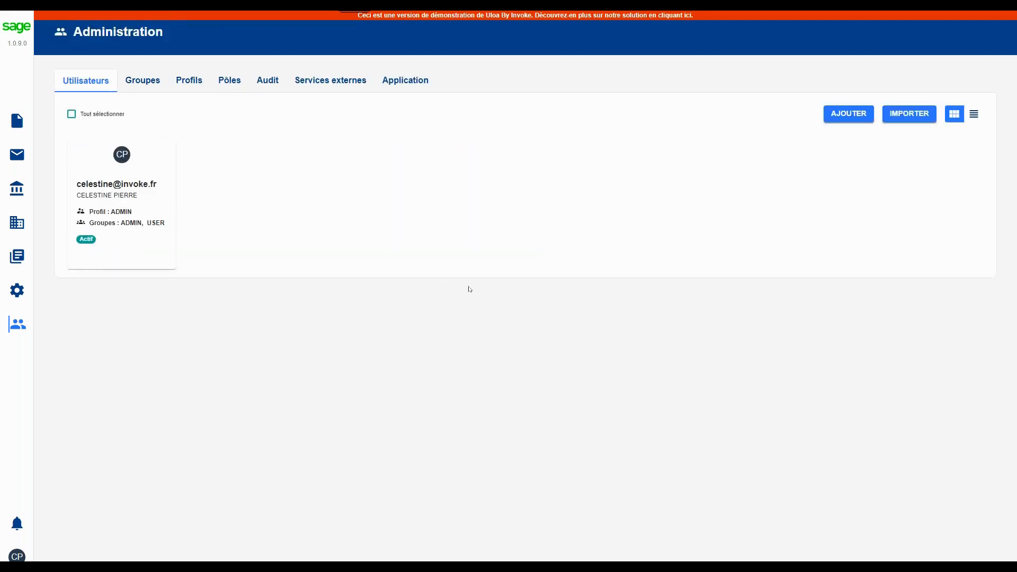
Examine the administration audit log entries for 24/11/2022
{"action": "left_click", "coordinate": [267, 81]}
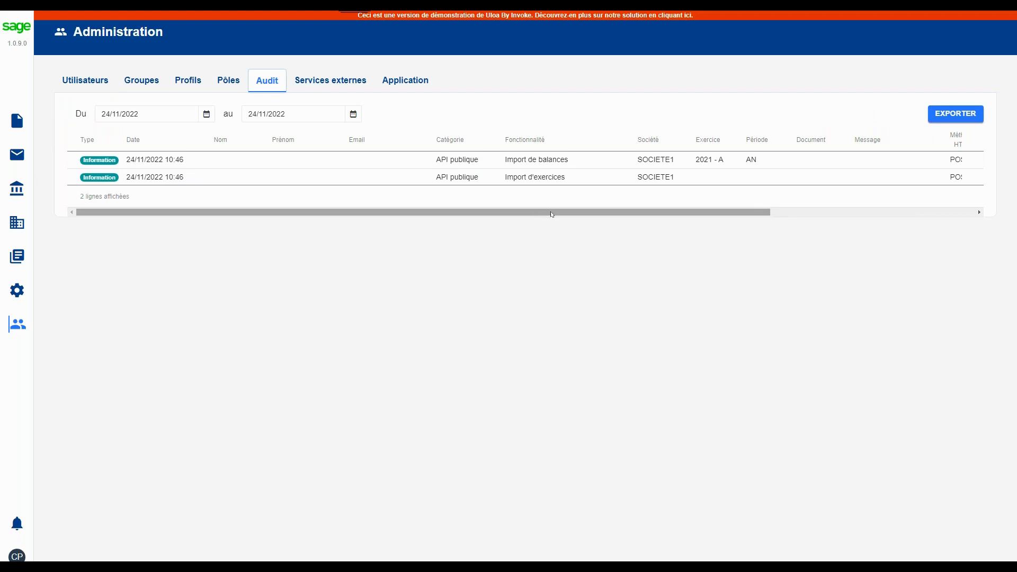
{"action": "left_click_drag", "start_coordinate": [552, 215], "coordinate": [522, 225]}
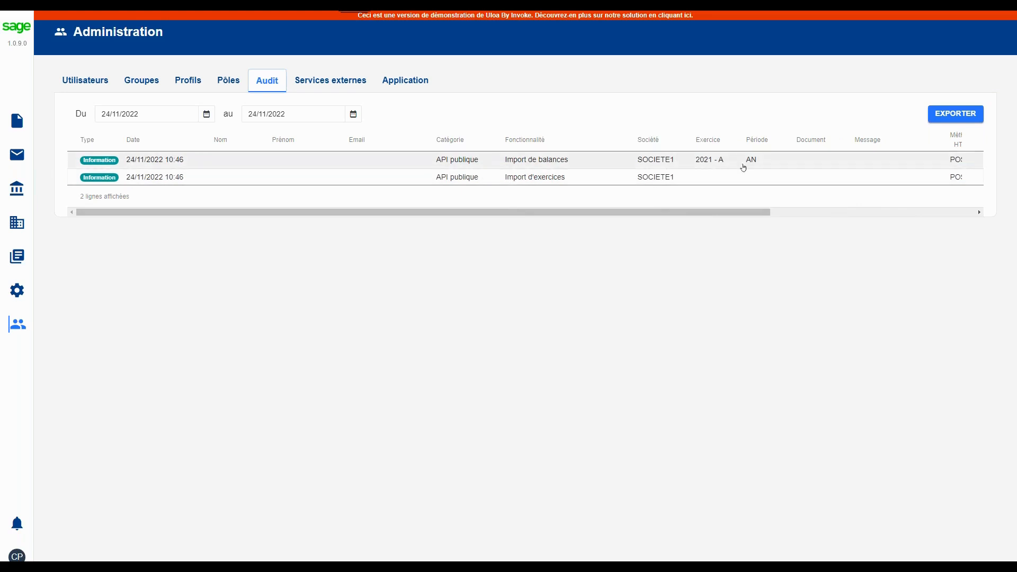
{"action": "left_click_drag", "start_coordinate": [710, 213], "coordinate": [861, 213]}
{"action": "left_click_drag", "start_coordinate": [739, 224], "coordinate": [572, 250]}
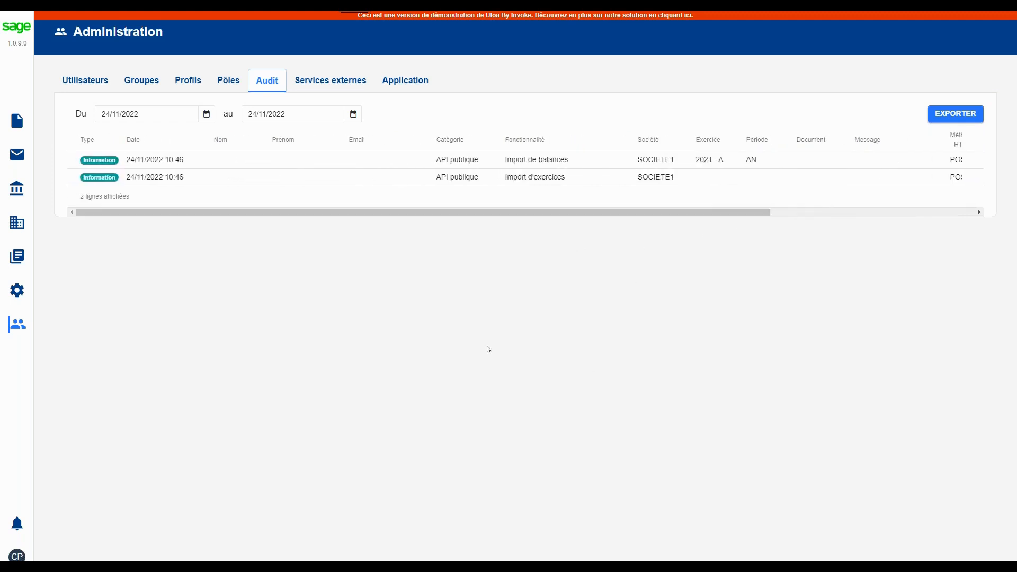
Review the documents and range plans in the settings, inspecting the account ranges of the PCG plan
{"action": "left_click", "coordinate": [17, 291]}
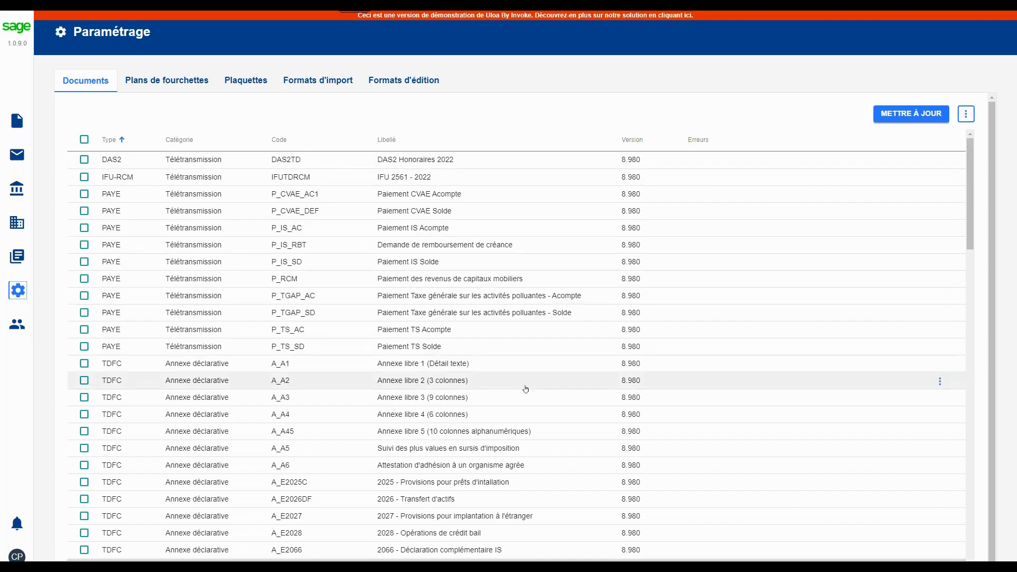
{"action": "left_click", "coordinate": [183, 80]}
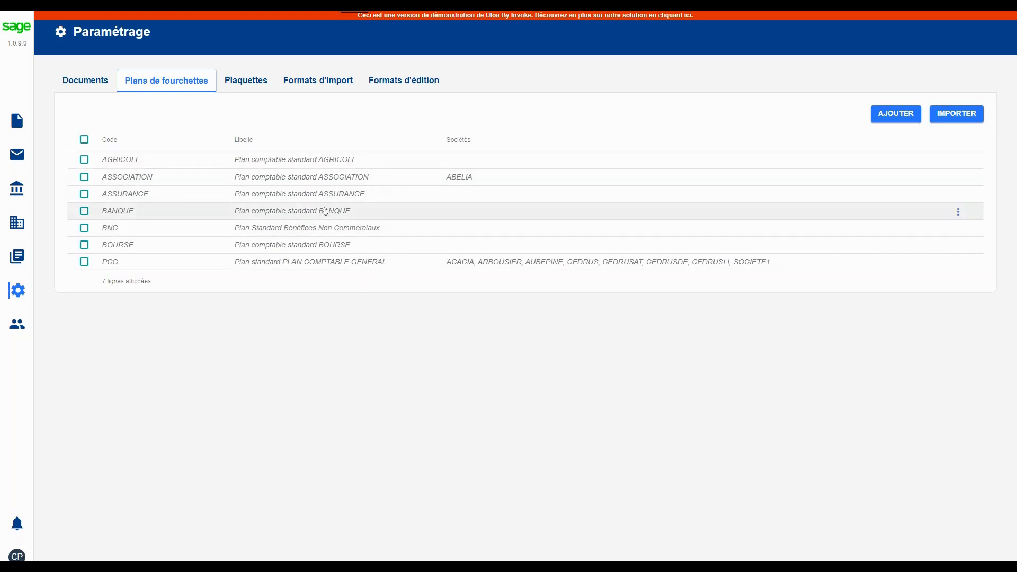
{"action": "left_click", "coordinate": [583, 264]}
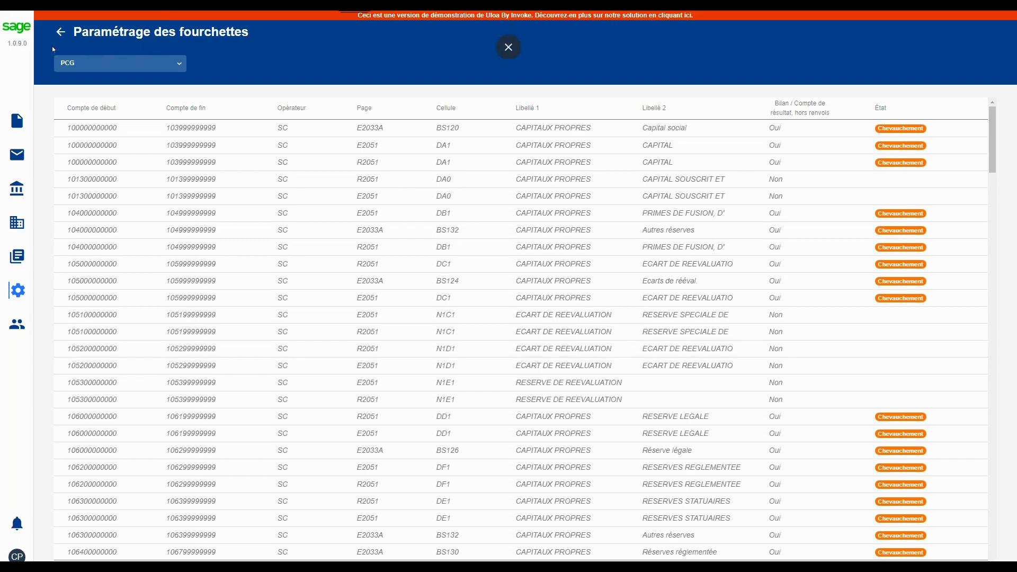
{"action": "left_click", "coordinate": [60, 33]}
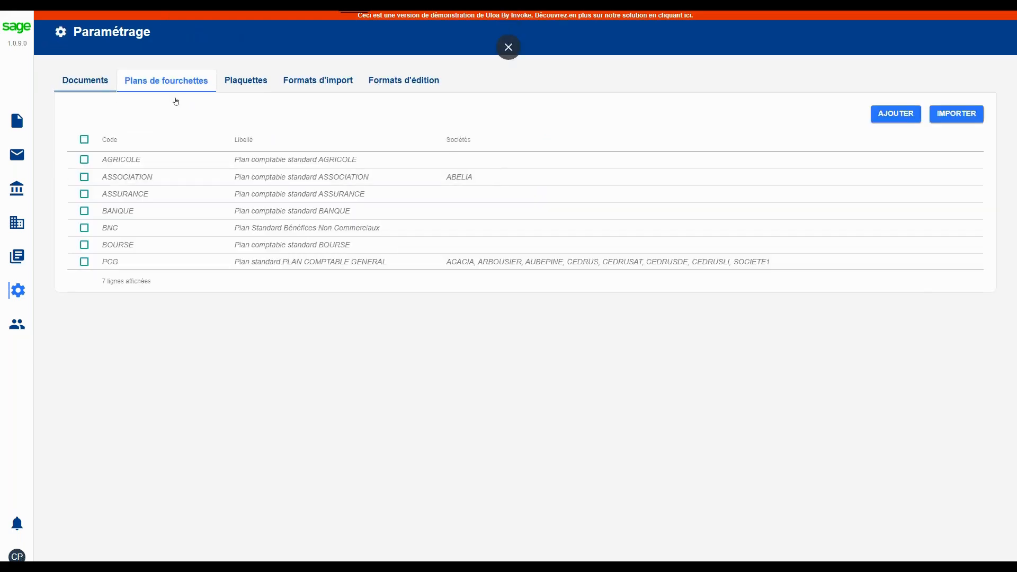
Start a new import format in the settings and leave full-screen display
{"action": "left_click", "coordinate": [317, 83]}
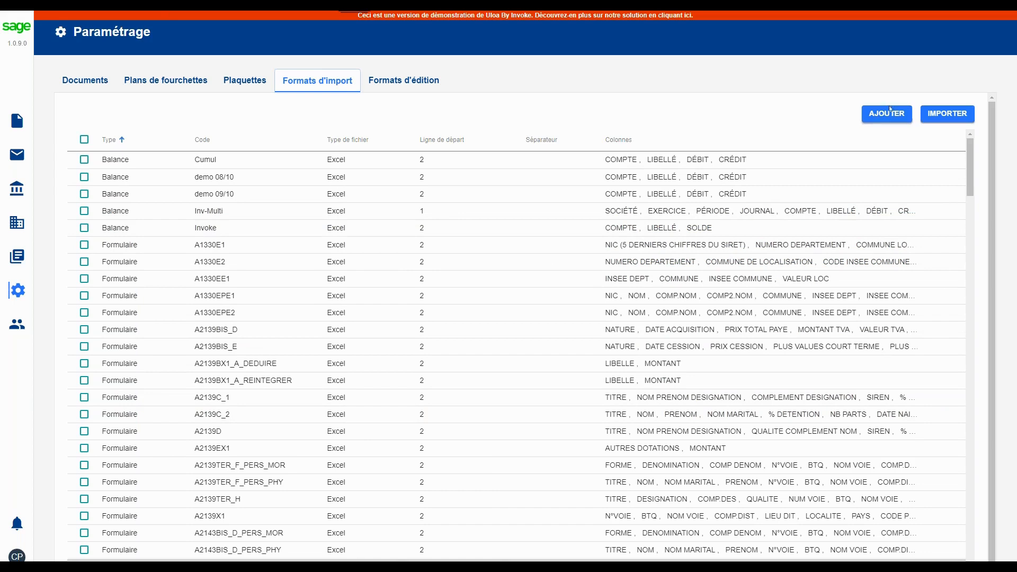
{"action": "left_click", "coordinate": [888, 114]}
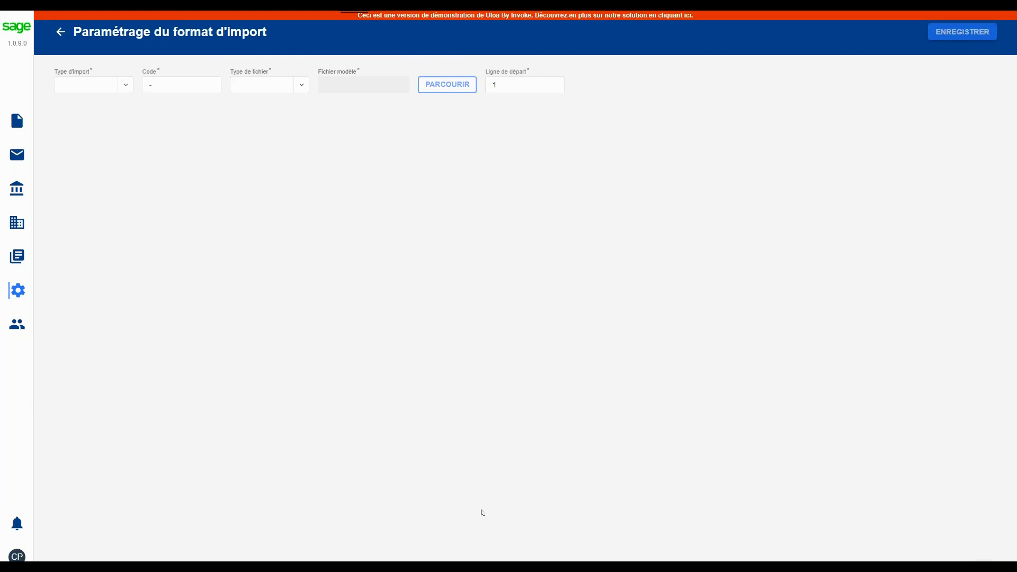
{"action": "key", "text": "F11"}
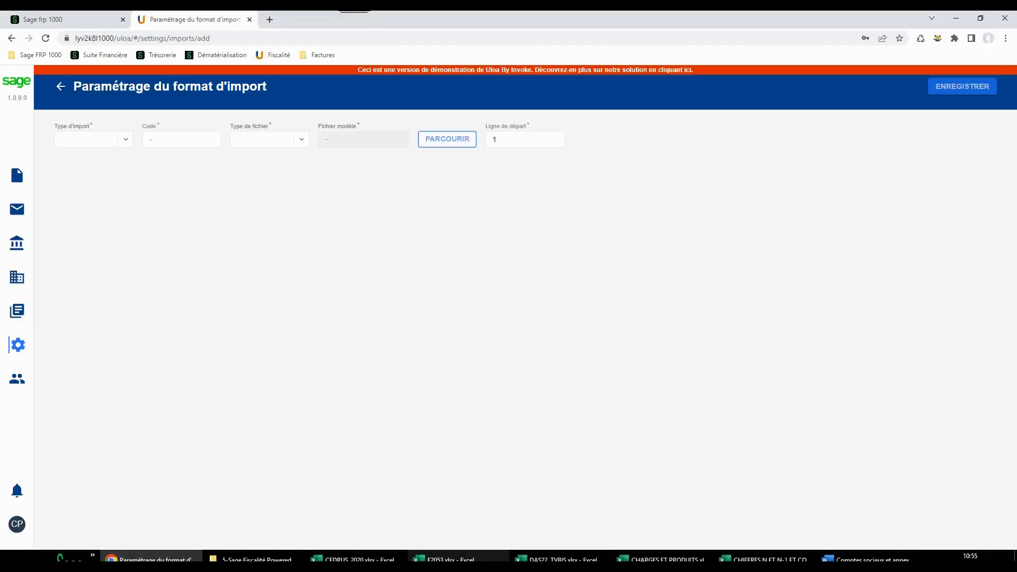
Switch to Excel to examine the column headings of CEDRUS_2020.xlsx, and return to the import format in the browser
{"action": "left_click", "coordinate": [353, 559]}
{"action": "key", "text": "Down"}
{"action": "key", "text": "Down"}
{"action": "key", "text": "Down"}
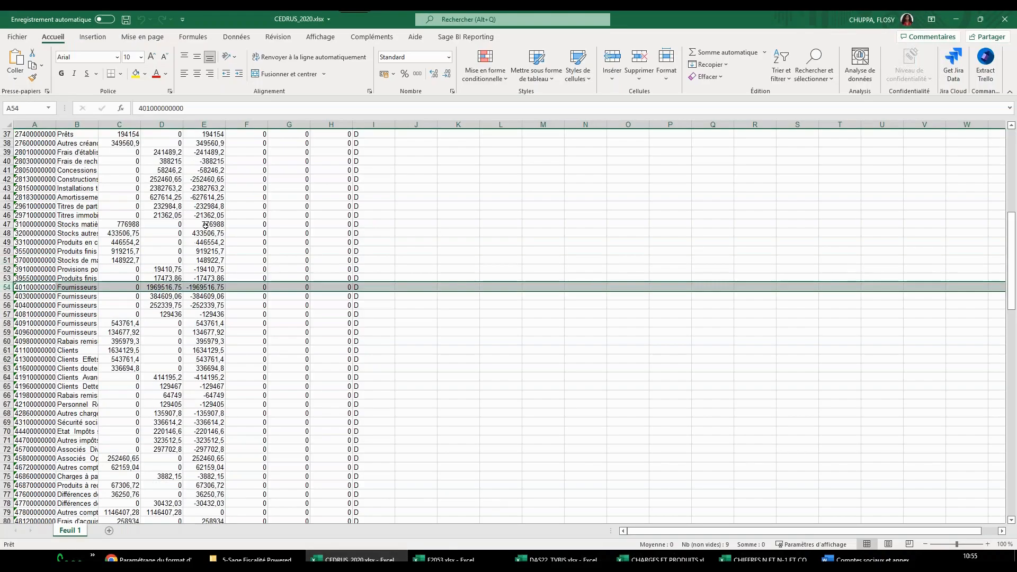
{"action": "scroll", "coordinate": [206, 225], "scroll_direction": "up", "scroll_amount": 12}
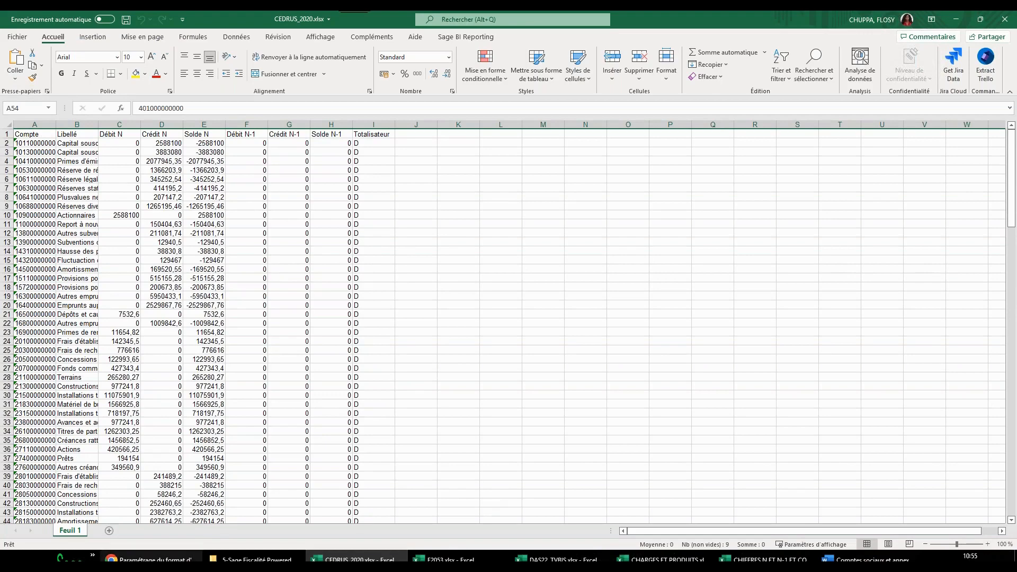
{"action": "mouse_move", "coordinate": [151, 560]}
{"action": "left_click", "coordinate": [151, 516]}
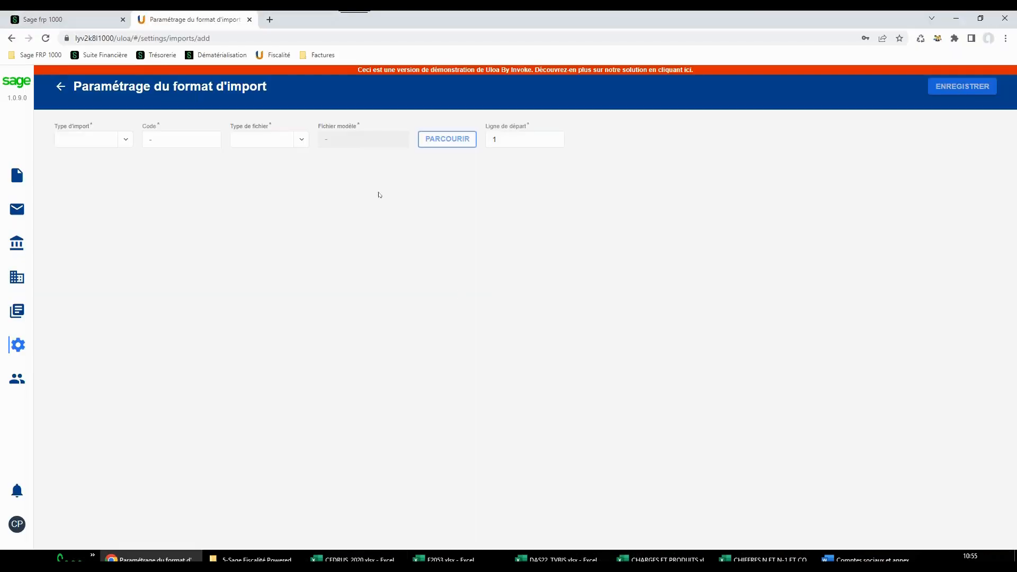
Set the import format's type to Balance, its code to "demo 24/11" and its file type to Excel
{"action": "left_click", "coordinate": [126, 139]}
{"action": "left_click", "coordinate": [80, 185]}
{"action": "left_click", "coordinate": [206, 140]}
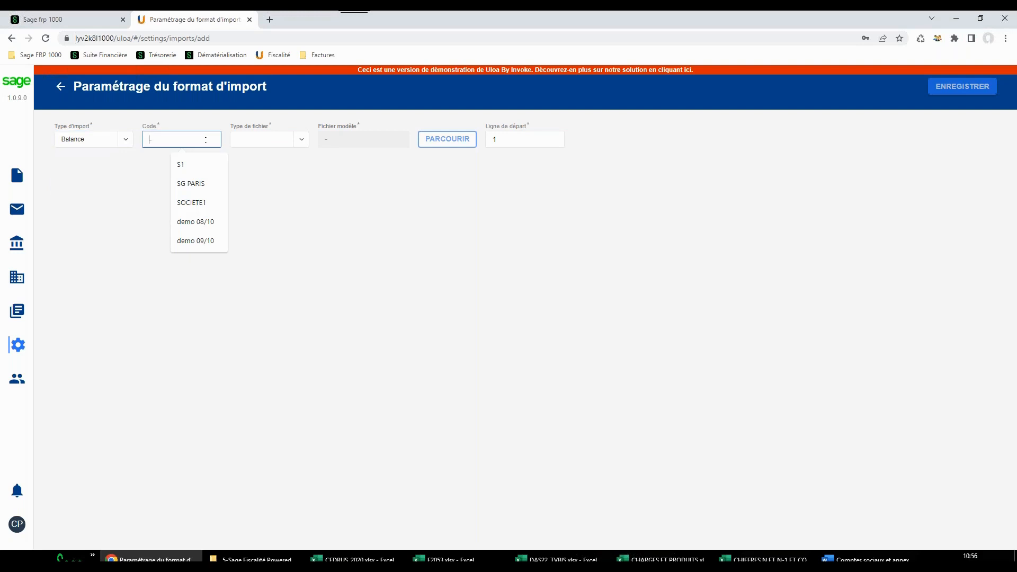
{"action": "type", "text": "demo"}
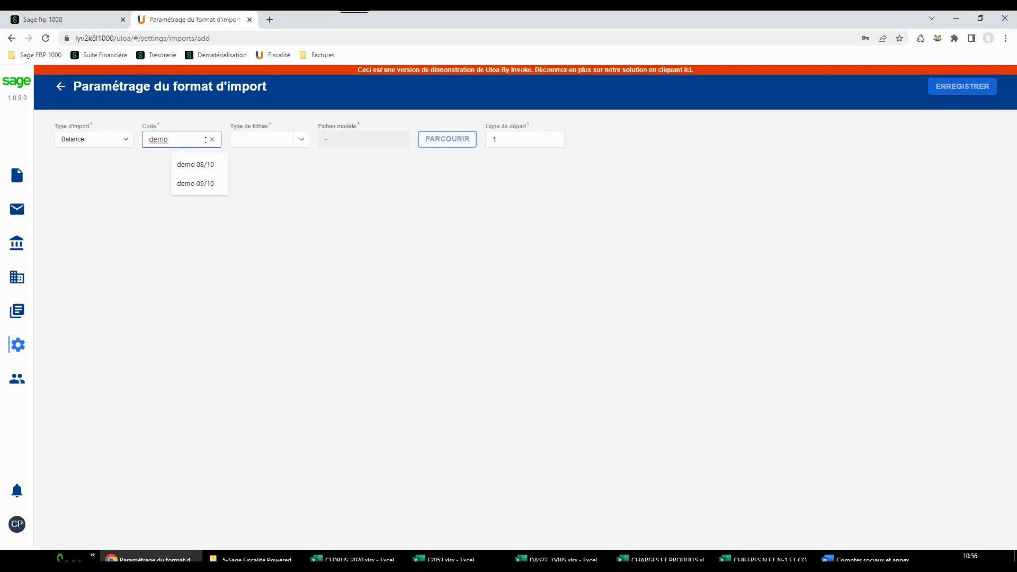
{"action": "type", "text": " 24/11"}
{"action": "key", "text": "Tab"}
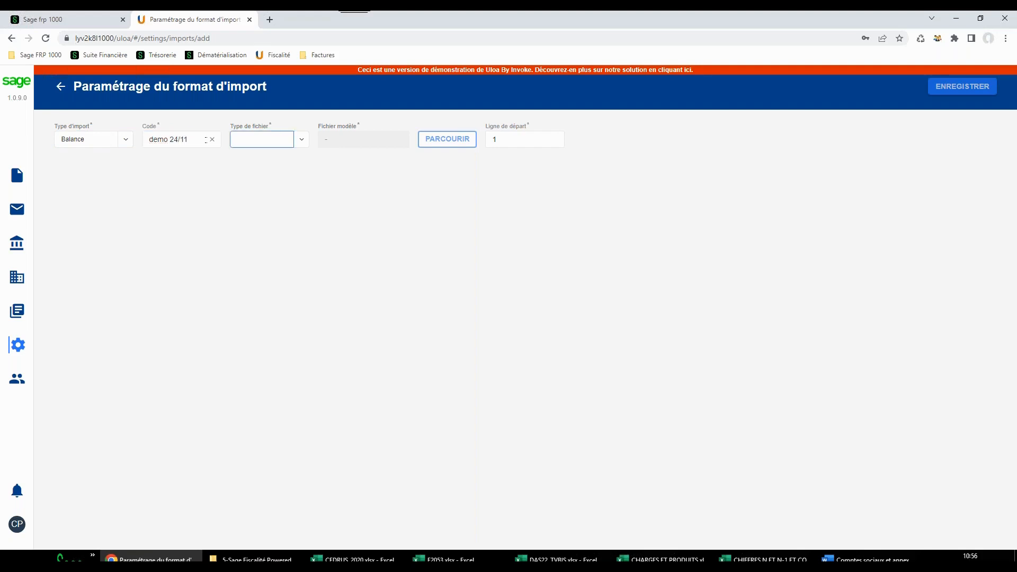
{"action": "left_click", "coordinate": [300, 139]}
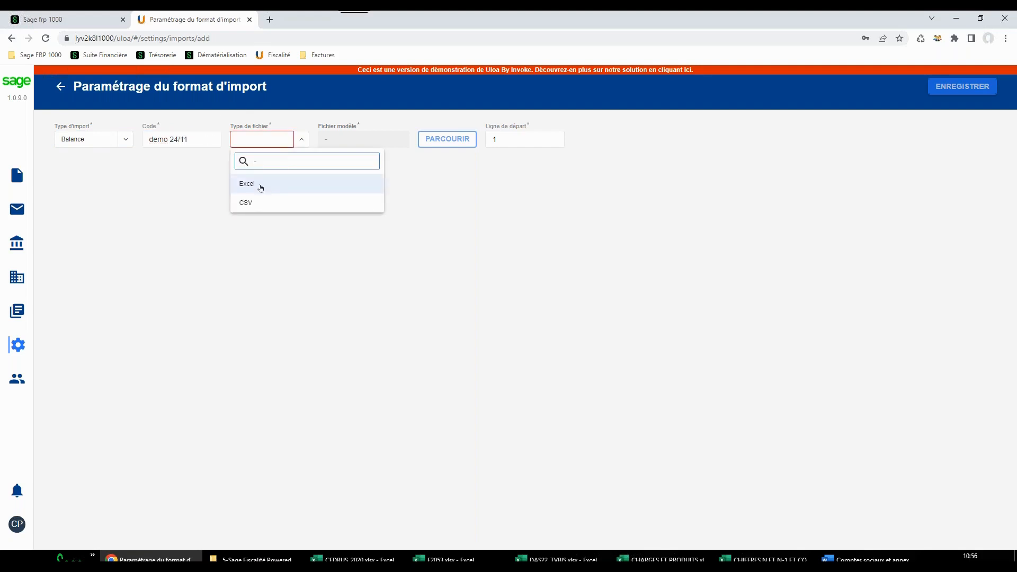
{"action": "left_click", "coordinate": [256, 185]}
Load CEDRUS_2020.xlsx from the BALANCES folder as the model file and set the starting line to 2
{"action": "left_click", "coordinate": [424, 145]}
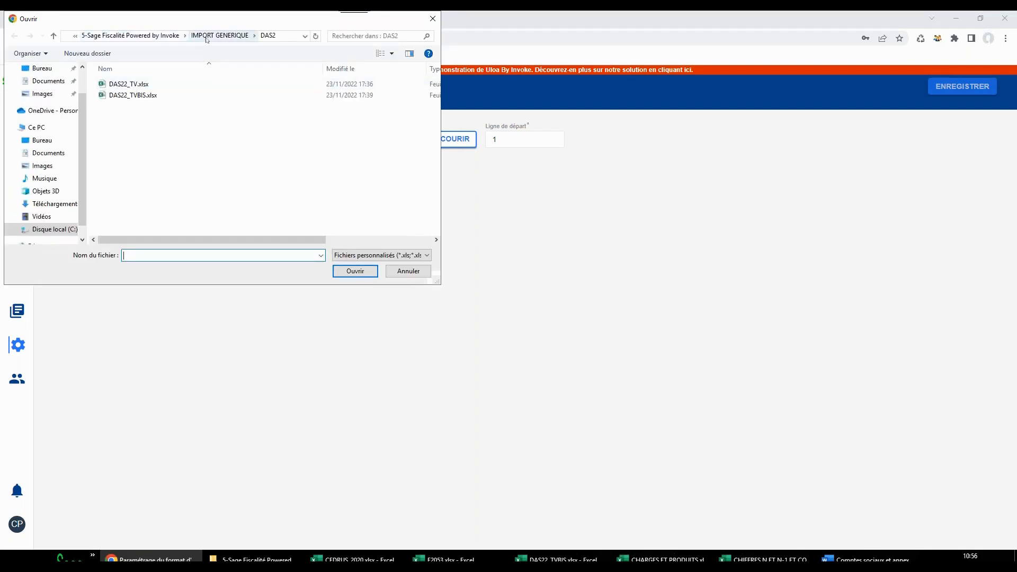
{"action": "left_click", "coordinate": [175, 36]}
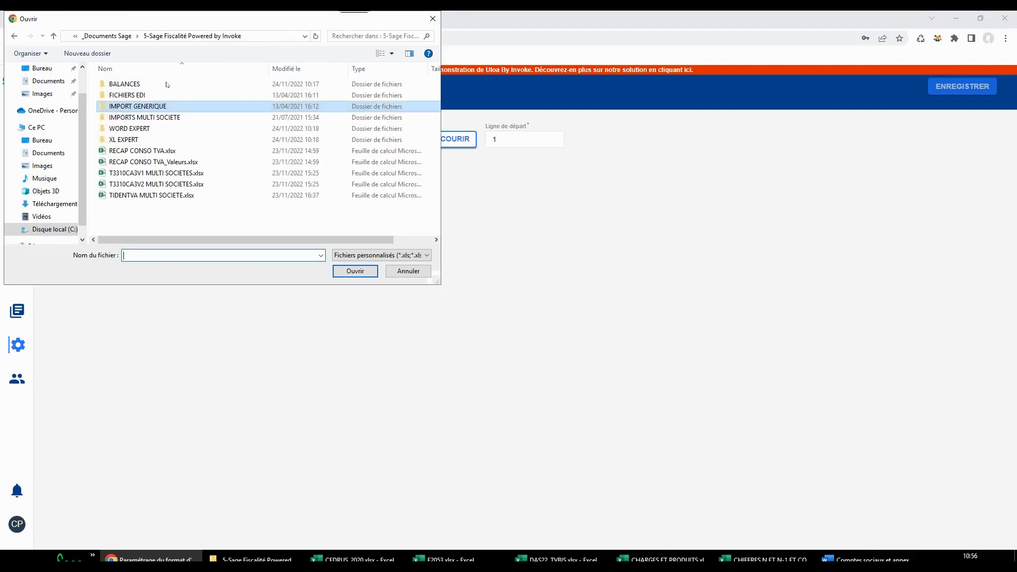
{"action": "double_click", "coordinate": [133, 84]}
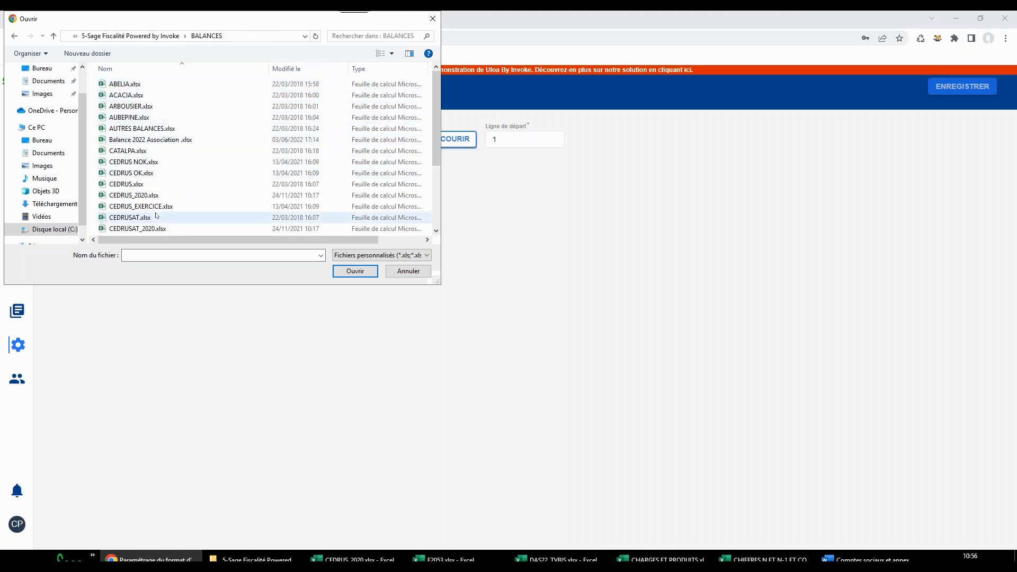
{"action": "left_click", "coordinate": [134, 195]}
{"action": "left_click", "coordinate": [355, 270]}
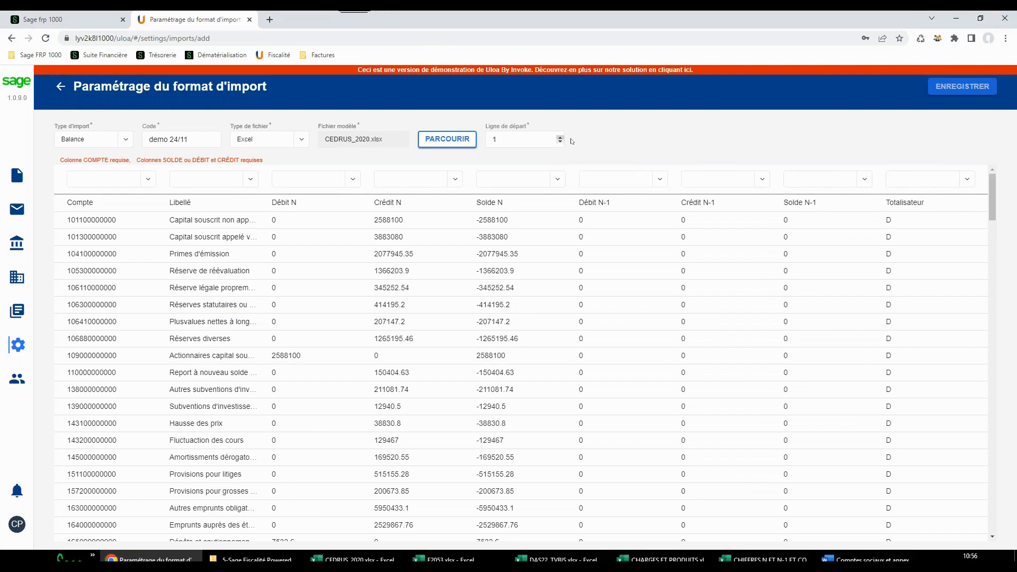
{"action": "left_click", "coordinate": [559, 137]}
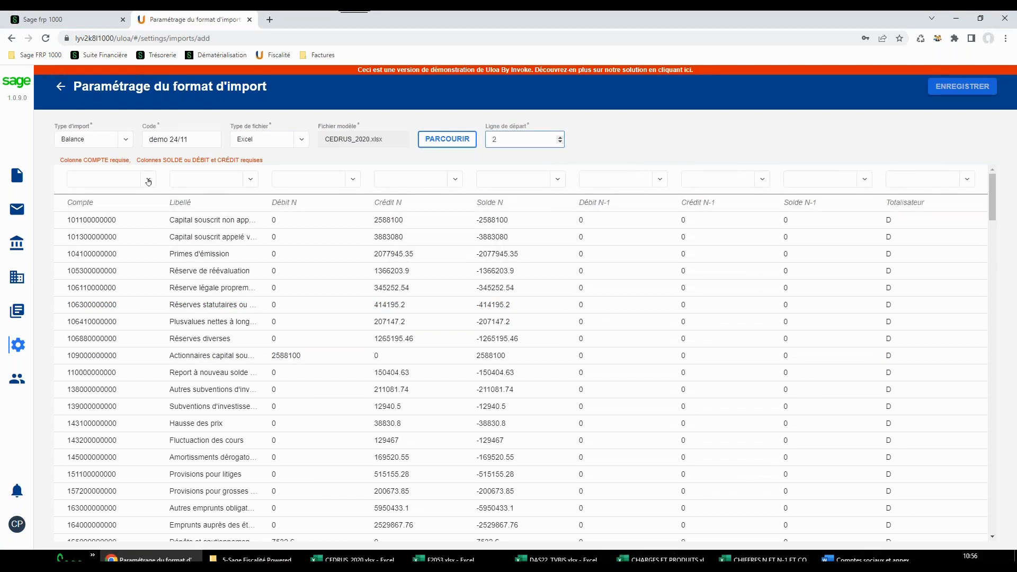
Map the file's Compte column to COMPTE and its Libellé column to LIBELLÉ
{"action": "left_click", "coordinate": [148, 179]}
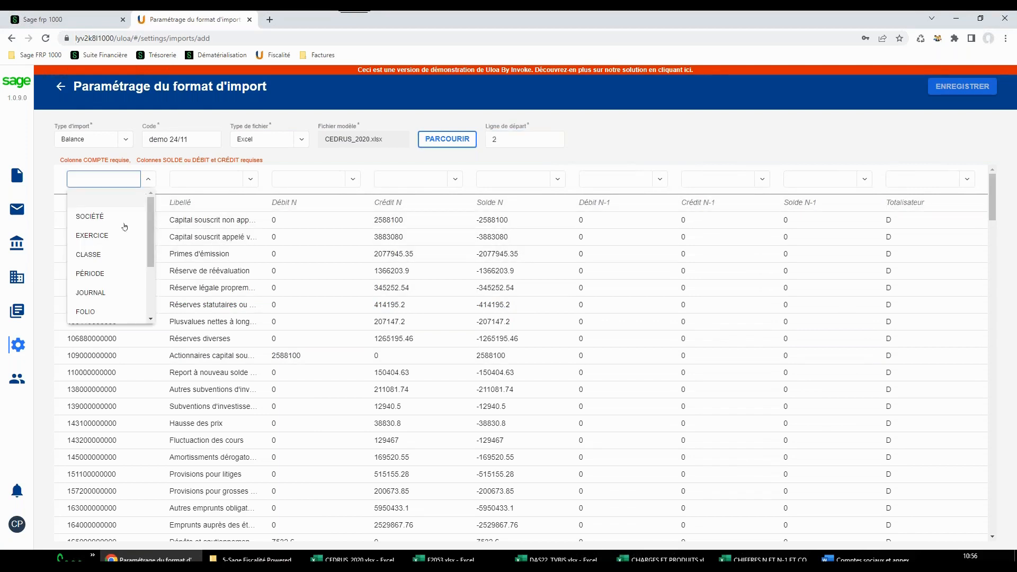
{"action": "scroll", "coordinate": [114, 290], "scroll_direction": "down", "scroll_amount": 1}
{"action": "left_click", "coordinate": [110, 280]}
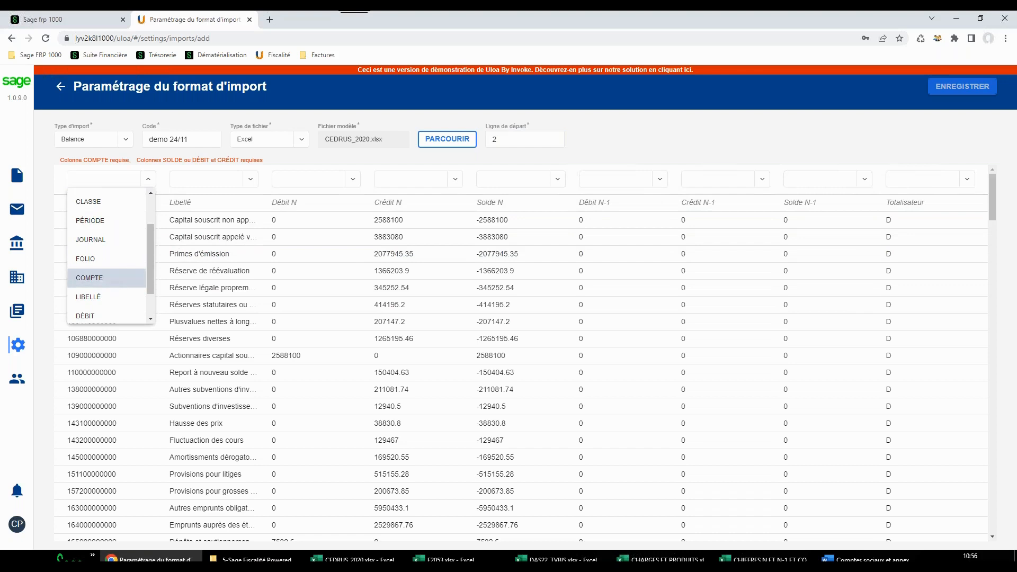
{"action": "left_click", "coordinate": [250, 179]}
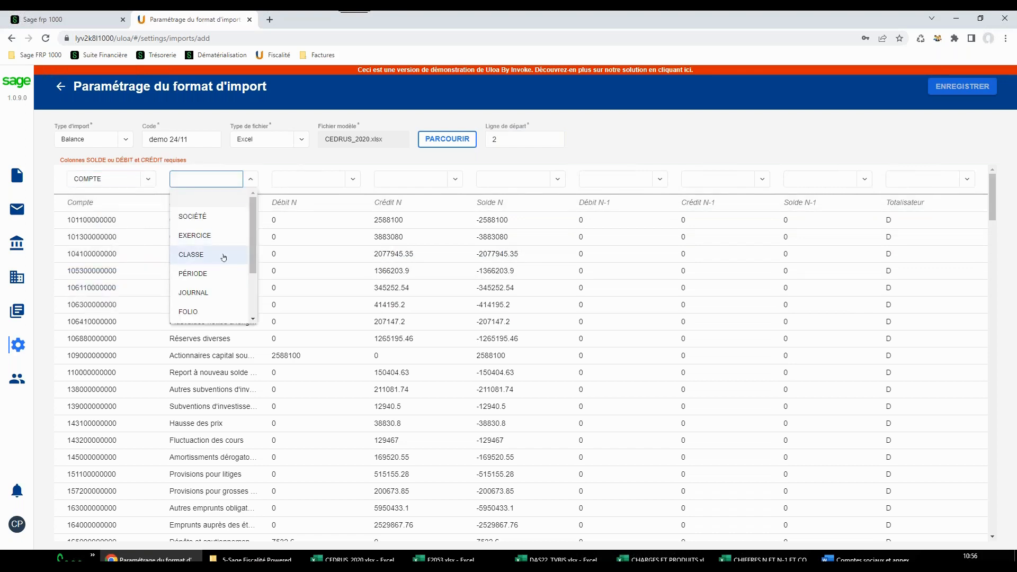
{"action": "scroll", "coordinate": [196, 268], "scroll_direction": "down", "scroll_amount": 1}
{"action": "left_click", "coordinate": [202, 278]}
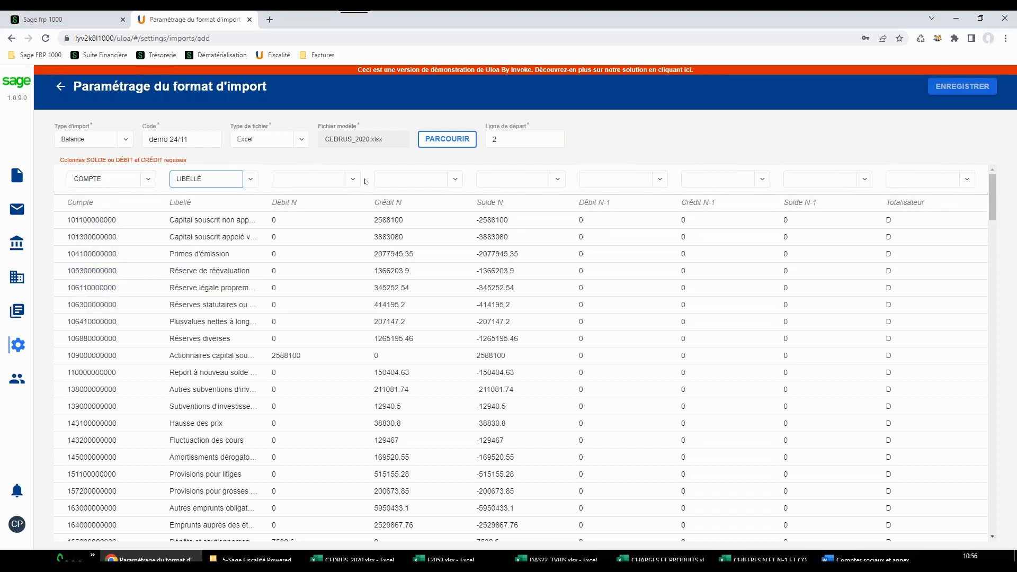
Map the file's Débit N column to DÉBIT and its Crédit N column to CRÉDIT, and save the import format
{"action": "left_click", "coordinate": [353, 179]}
{"action": "scroll", "coordinate": [333, 249], "scroll_direction": "down", "scroll_amount": 1}
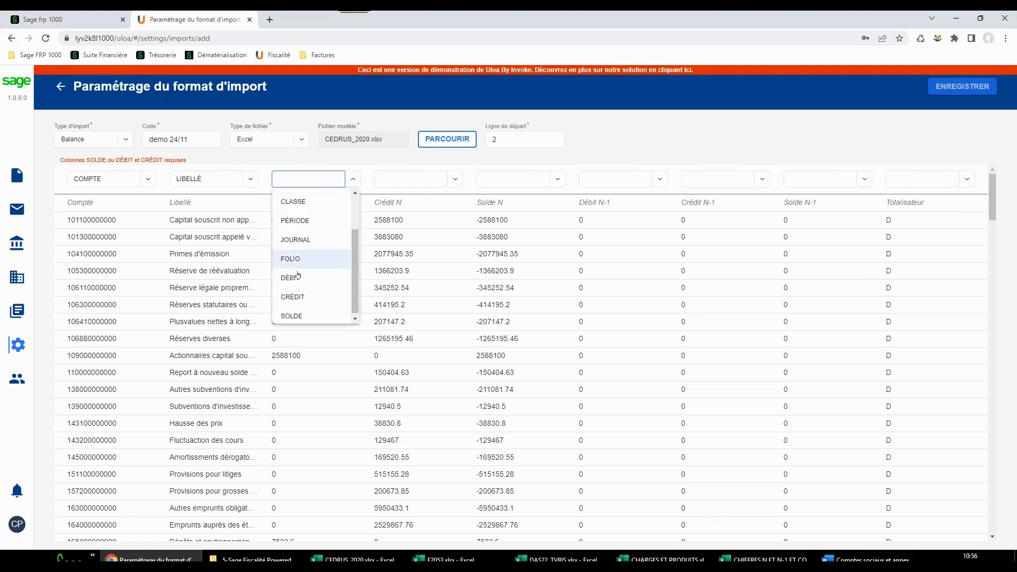
{"action": "left_click", "coordinate": [312, 275]}
{"action": "left_click", "coordinate": [456, 179]}
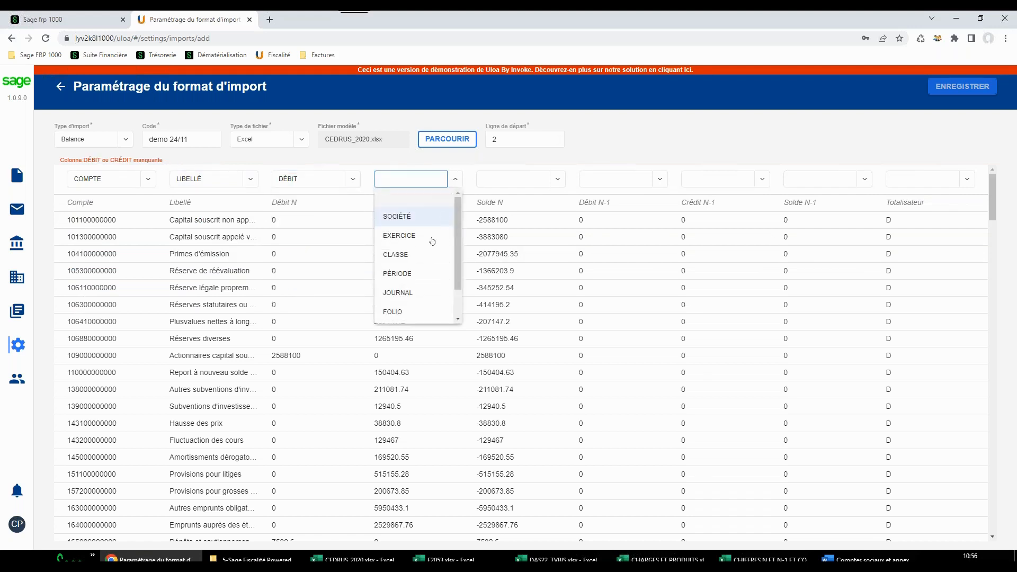
{"action": "scroll", "coordinate": [417, 275], "scroll_direction": "down", "scroll_amount": 1}
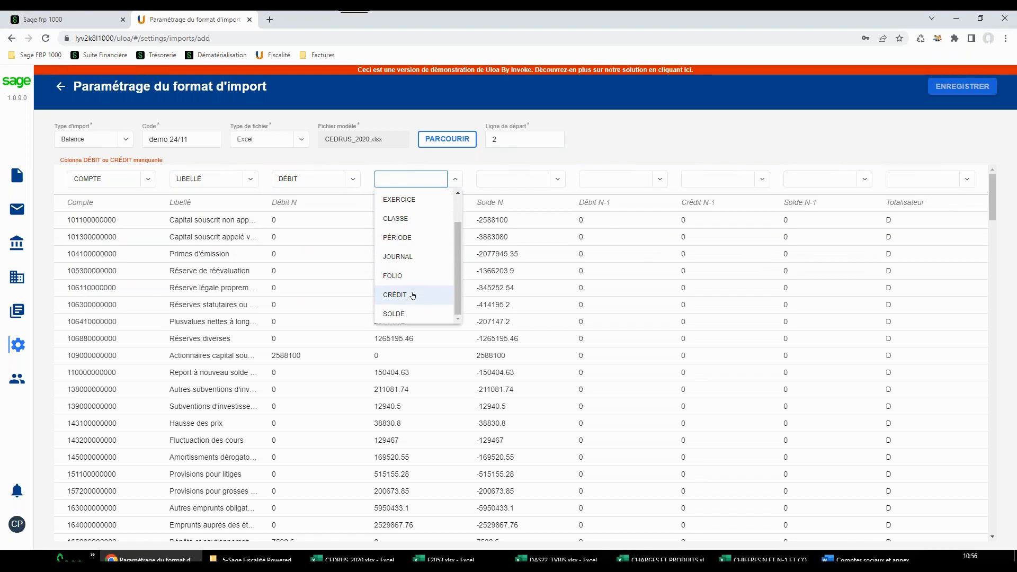
{"action": "left_click", "coordinate": [412, 294]}
{"action": "left_click", "coordinate": [973, 84]}
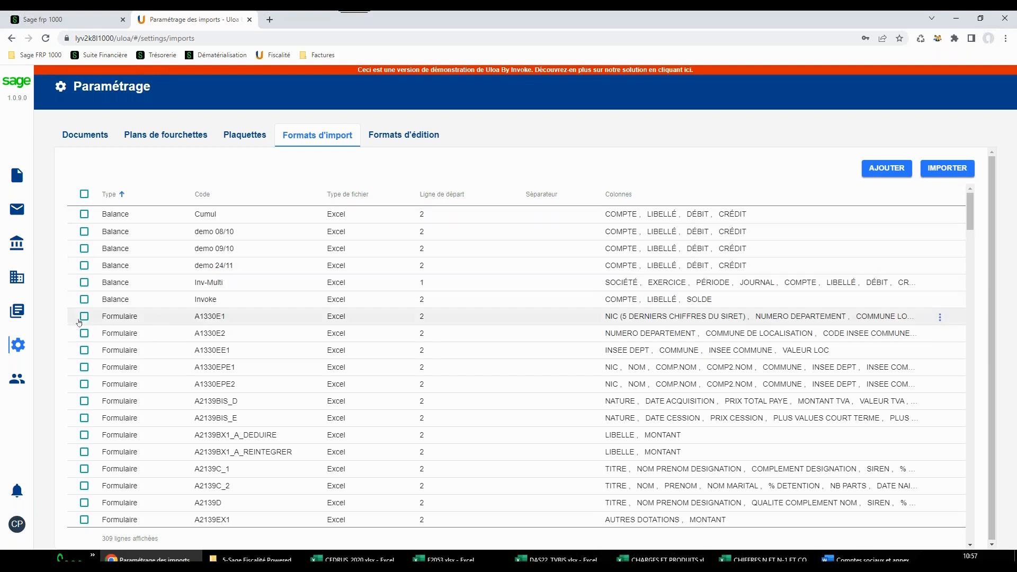
Open the company record of SOCIETE1 and review its general information and fiscal years
{"action": "left_click", "coordinate": [18, 277]}
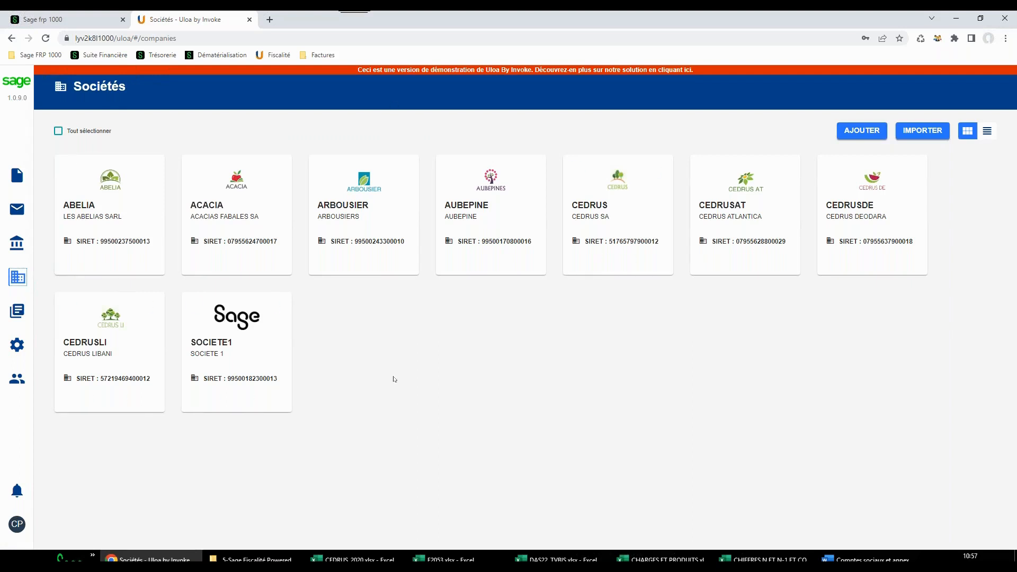
{"action": "mouse_move", "coordinate": [275, 375]}
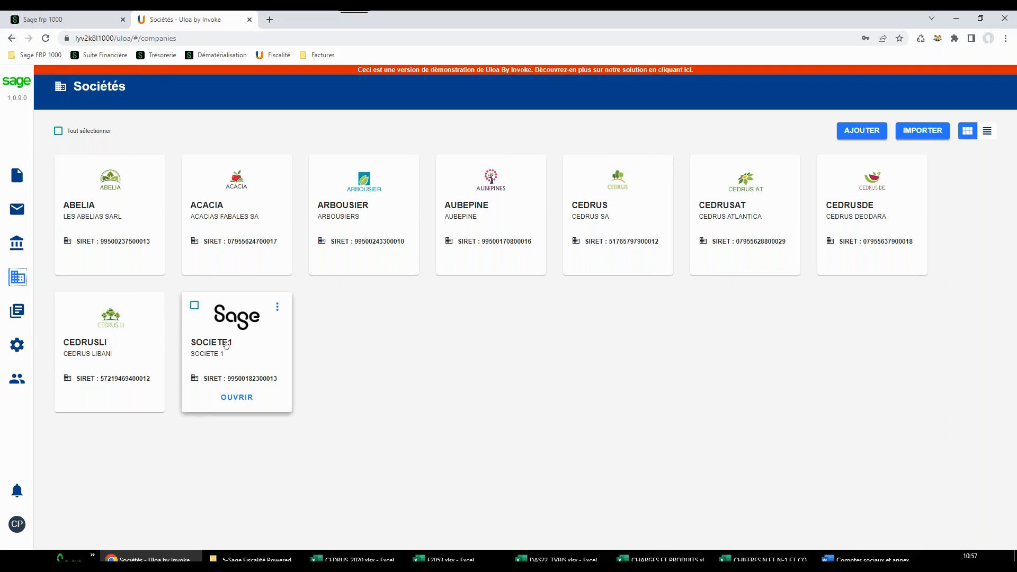
{"action": "left_click", "coordinate": [258, 355]}
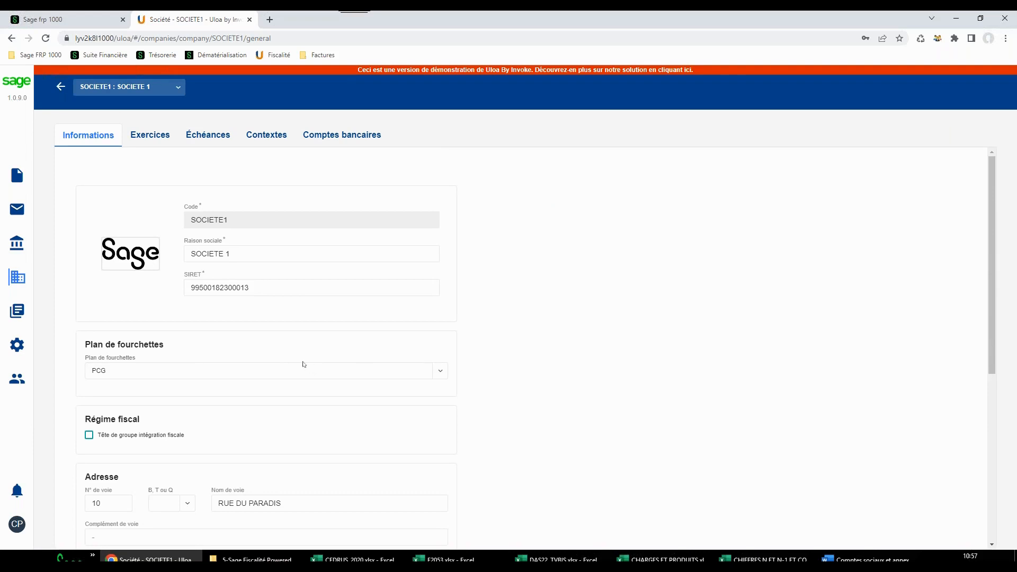
{"action": "left_click", "coordinate": [149, 136]}
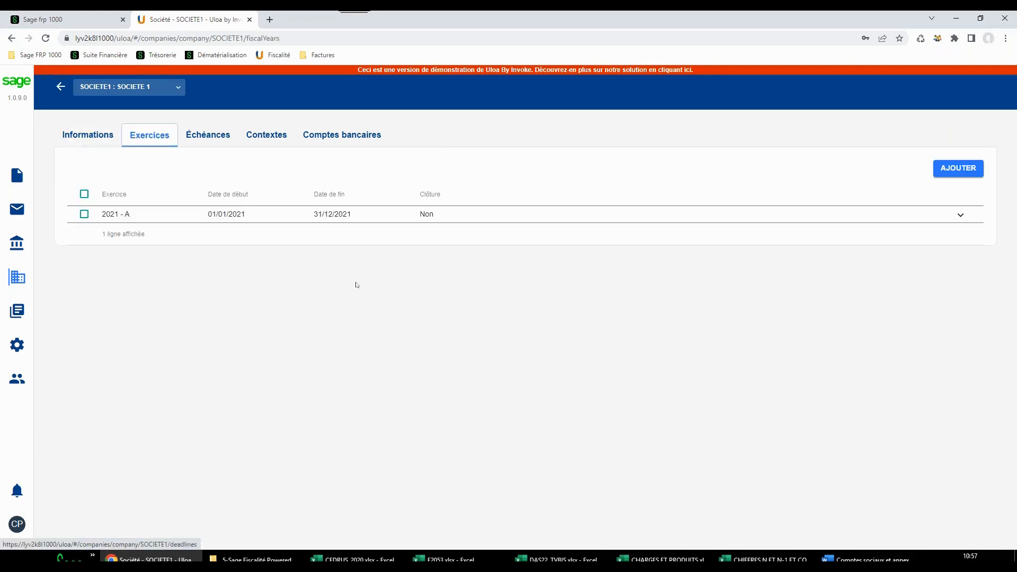
Set the due date of SOCIETE1's document RNIS Régime Normal IS 2022 to 15/05/2022 and save it
{"action": "left_click", "coordinate": [206, 134]}
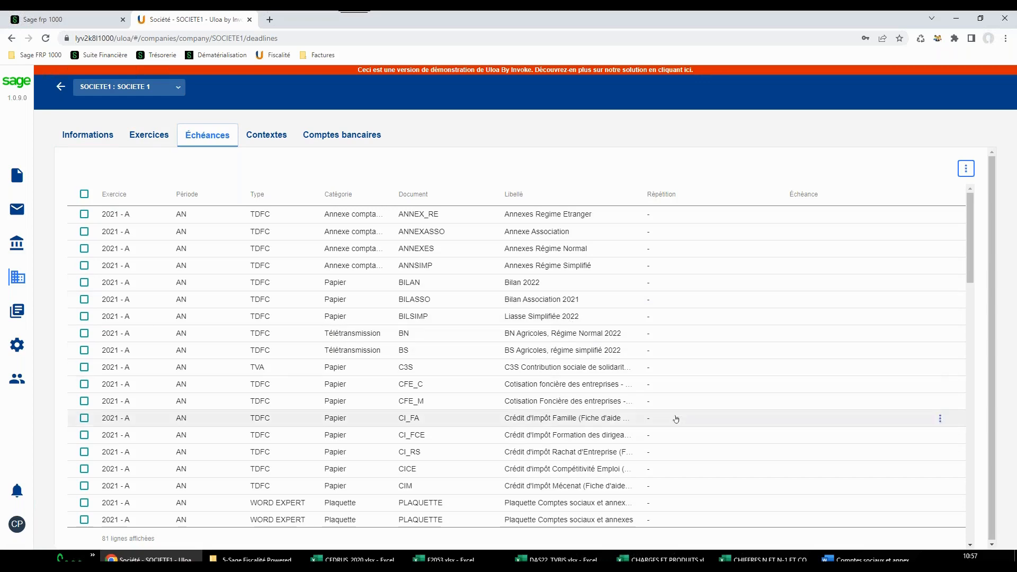
{"action": "scroll", "coordinate": [676, 420], "scroll_direction": "down", "scroll_amount": 2}
{"action": "scroll", "coordinate": [685, 403], "scroll_direction": "down", "scroll_amount": 4}
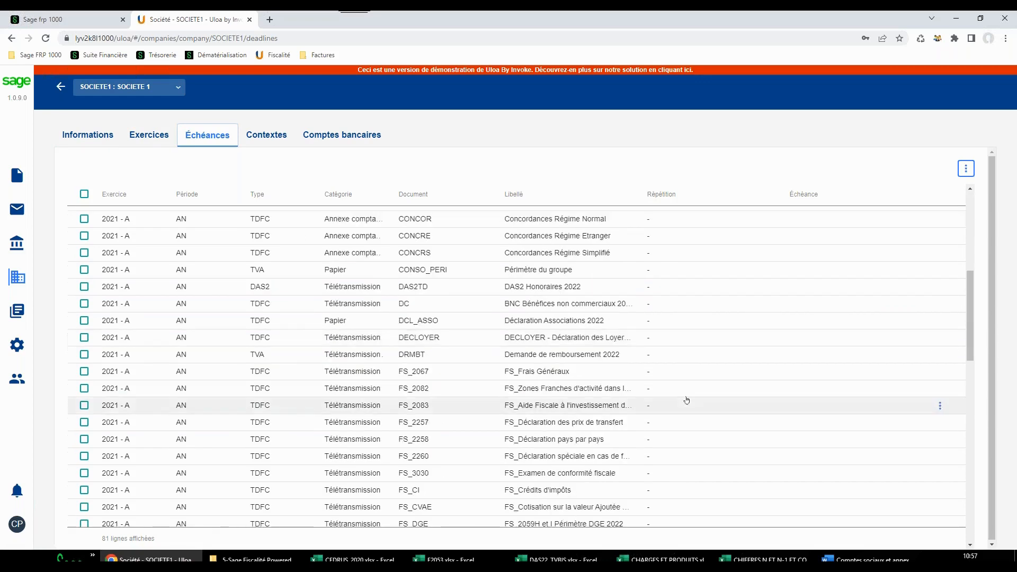
{"action": "scroll", "coordinate": [687, 400], "scroll_direction": "down", "scroll_amount": 8}
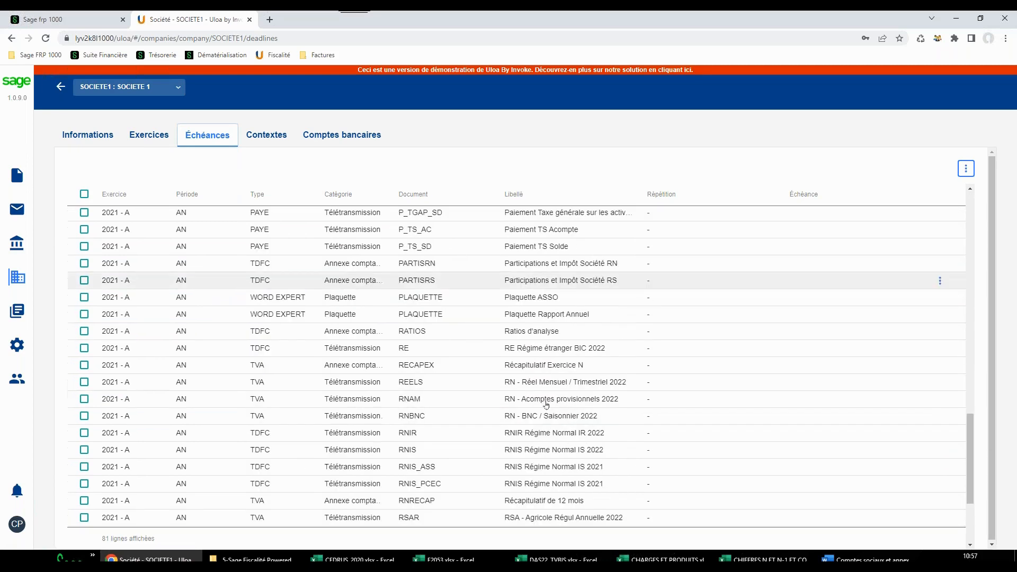
{"action": "left_click", "coordinate": [742, 455]}
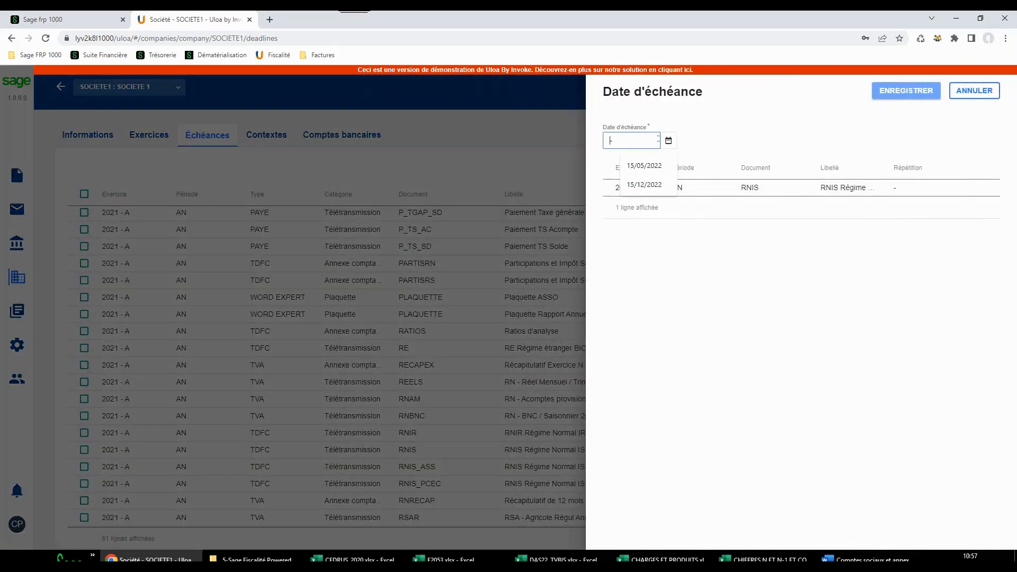
{"action": "left_click", "coordinate": [651, 166]}
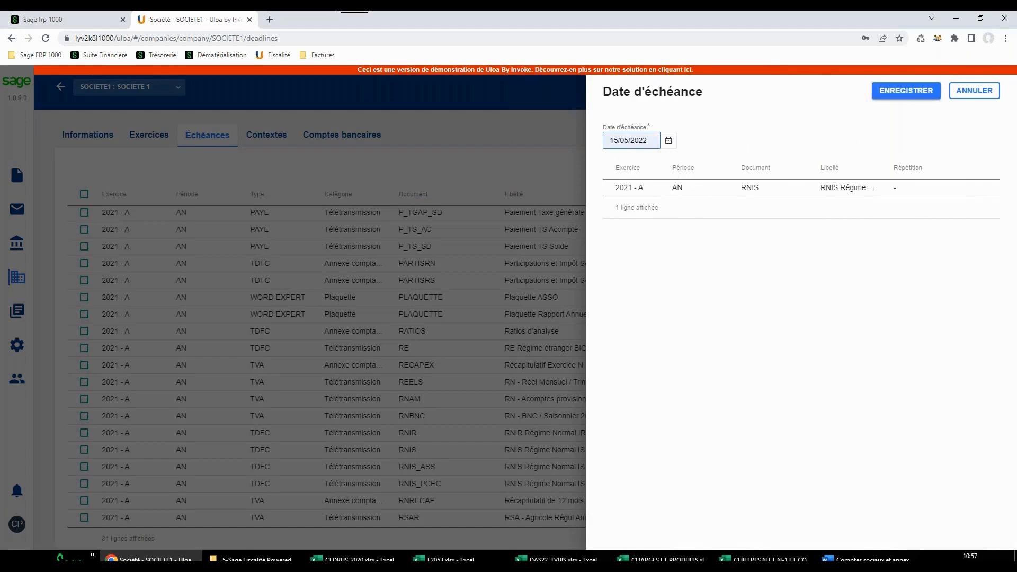
{"action": "left_click", "coordinate": [907, 90]}
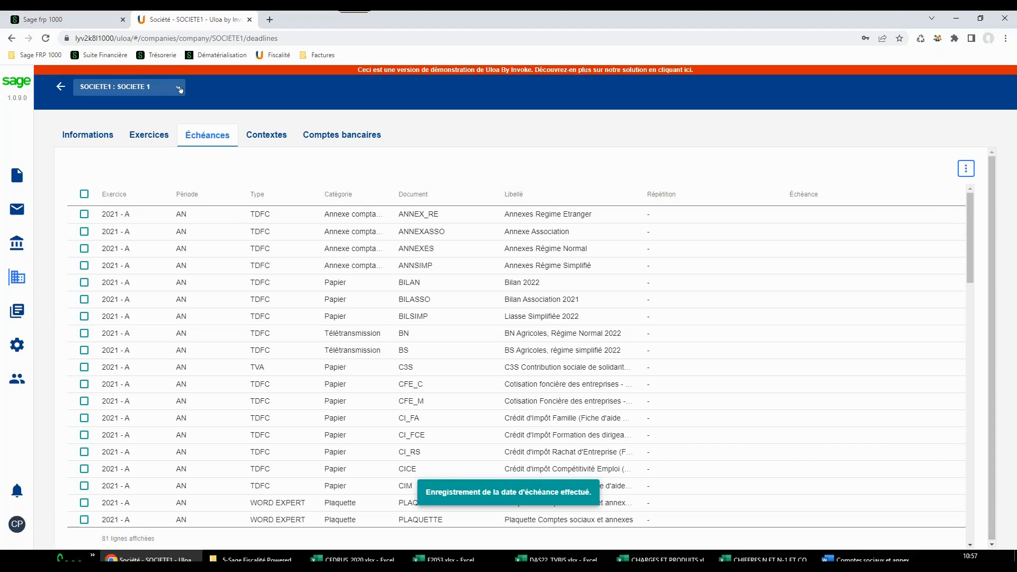
Switch to the company CEDRUS and review its general information, available Plan de fourchettes options and tax-integration subsidiaries
{"action": "left_click", "coordinate": [179, 89]}
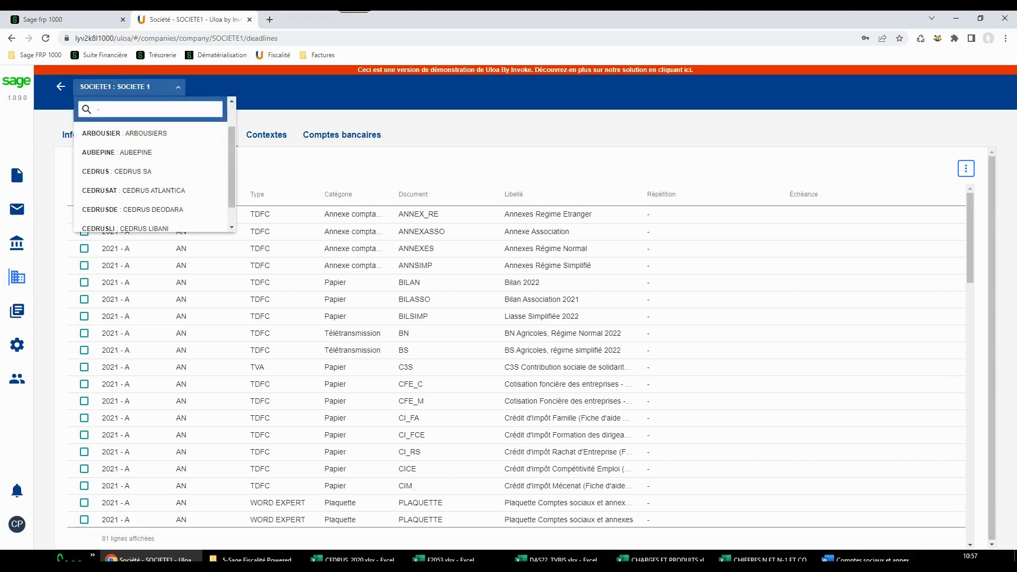
{"action": "left_click", "coordinate": [128, 171]}
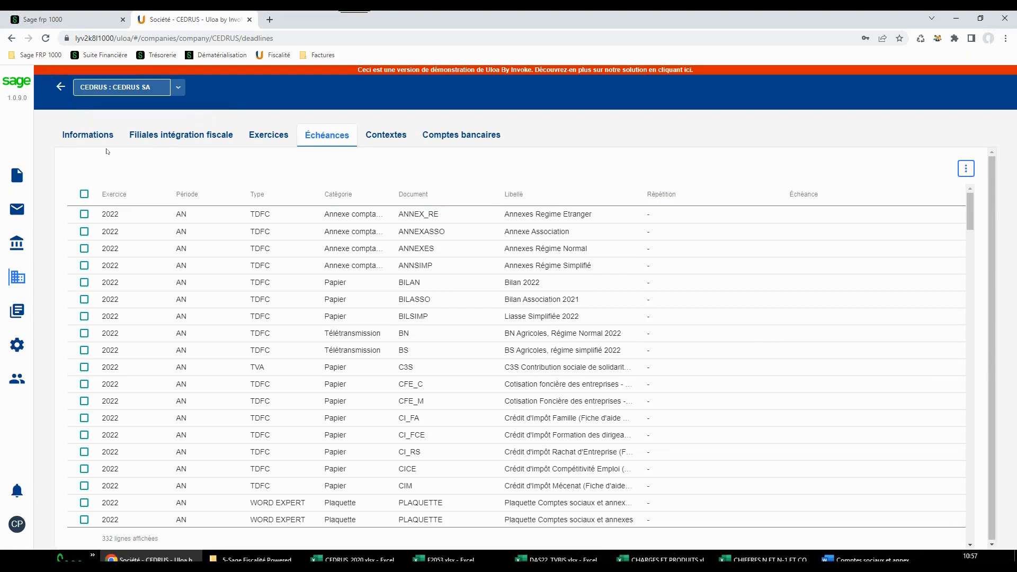
{"action": "left_click", "coordinate": [99, 136]}
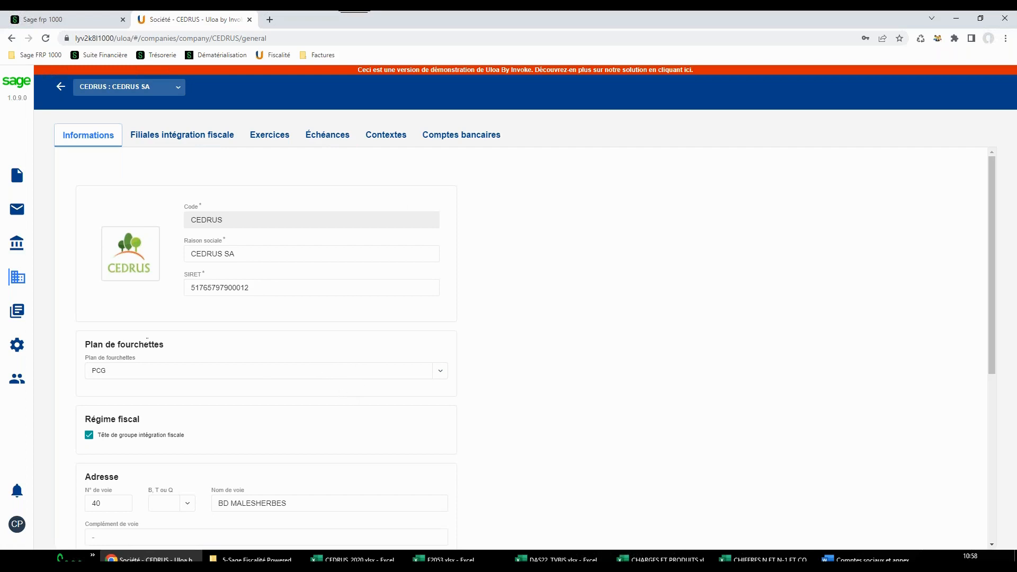
{"action": "left_click", "coordinate": [440, 371]}
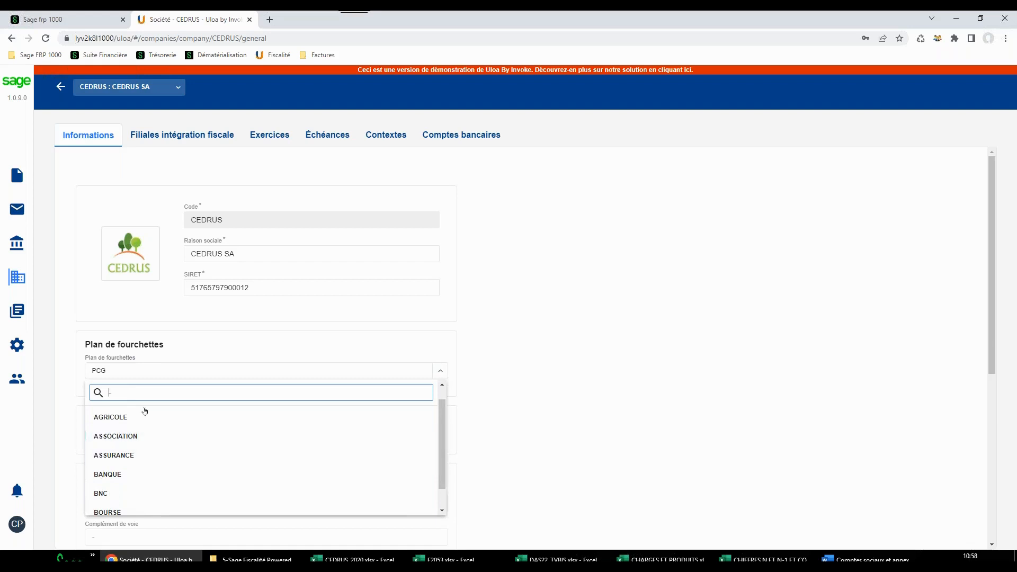
{"action": "left_click", "coordinate": [504, 393]}
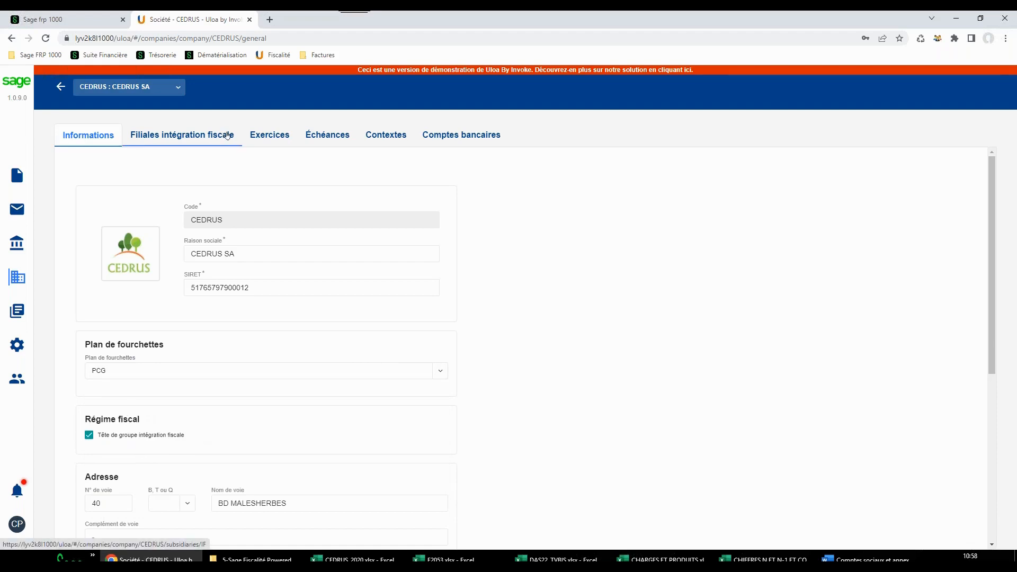
{"action": "left_click", "coordinate": [228, 136]}
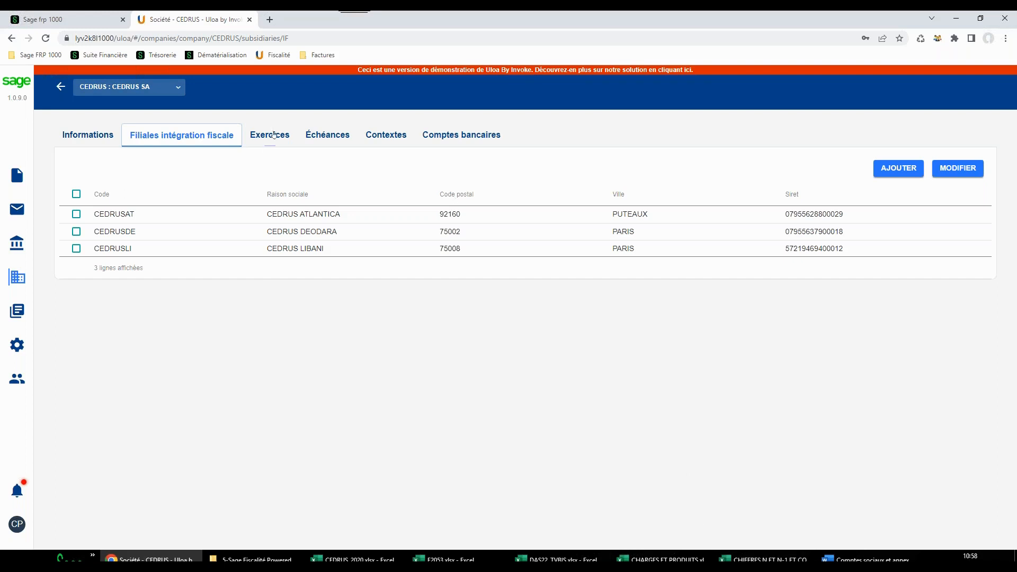
Review CEDRUS's fiscal years and look at the new fiscal year form without saving anything
{"action": "left_click", "coordinate": [272, 135]}
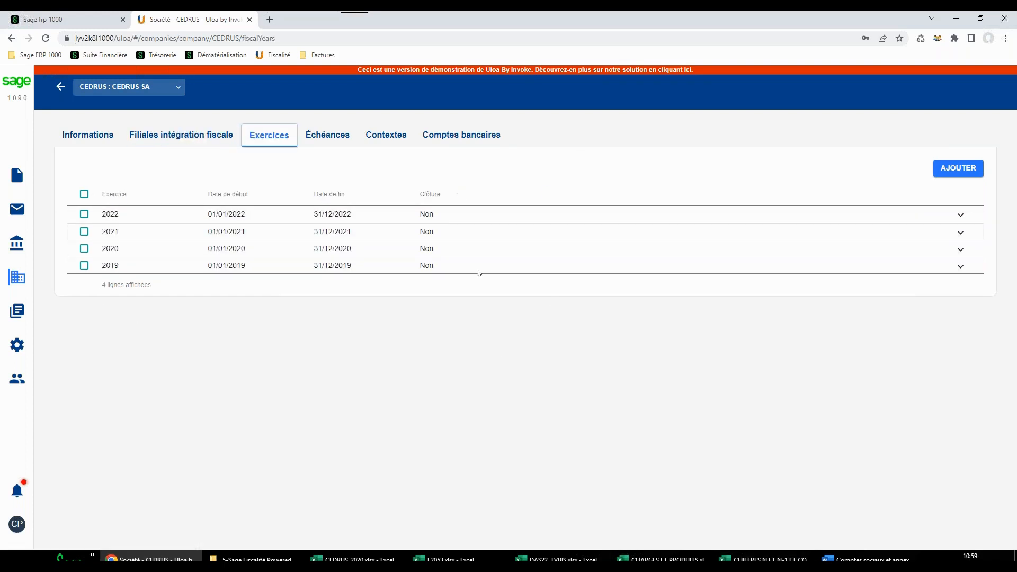
{"action": "left_click", "coordinate": [965, 171]}
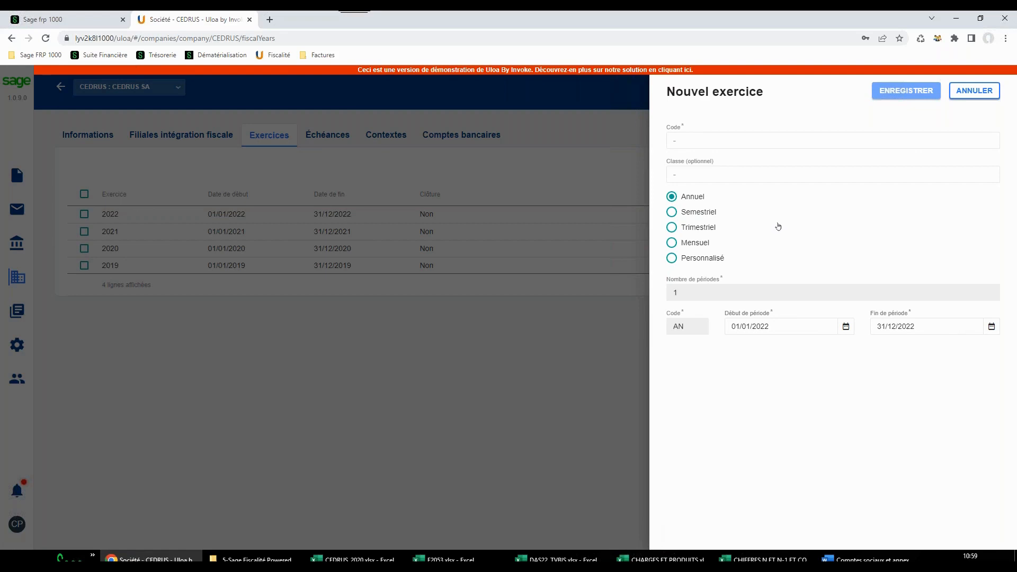
{"action": "left_click", "coordinate": [989, 91]}
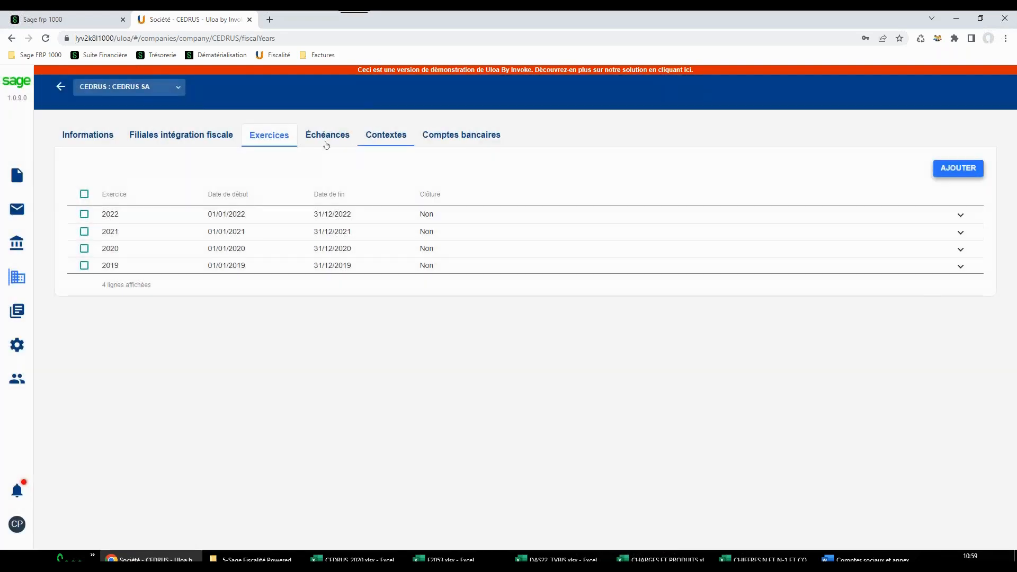
Sort CEDRUS's deadlines by Échéance and inspect that column's filter options, leaving no filter applied
{"action": "left_click", "coordinate": [327, 136]}
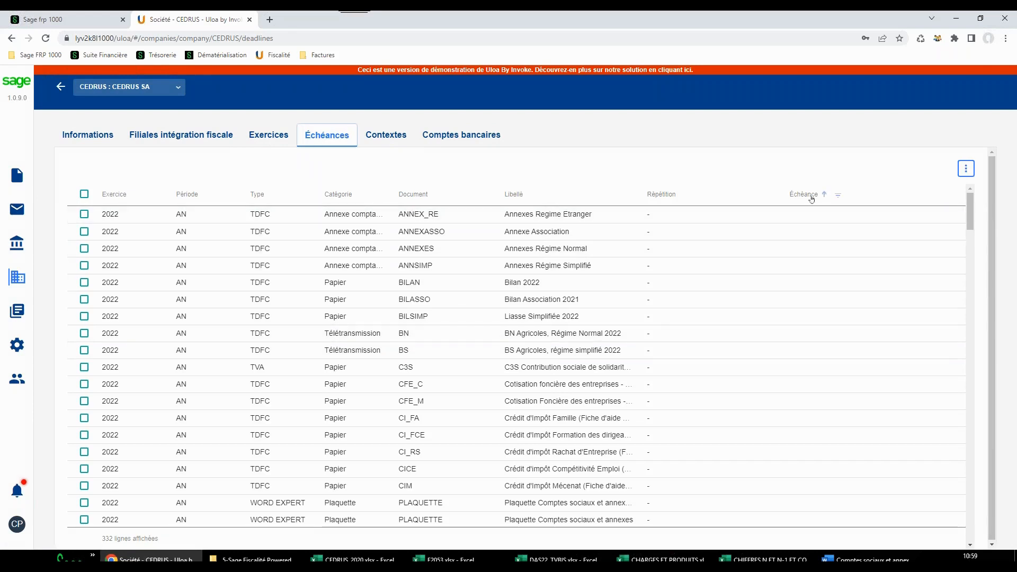
{"action": "left_click", "coordinate": [810, 194]}
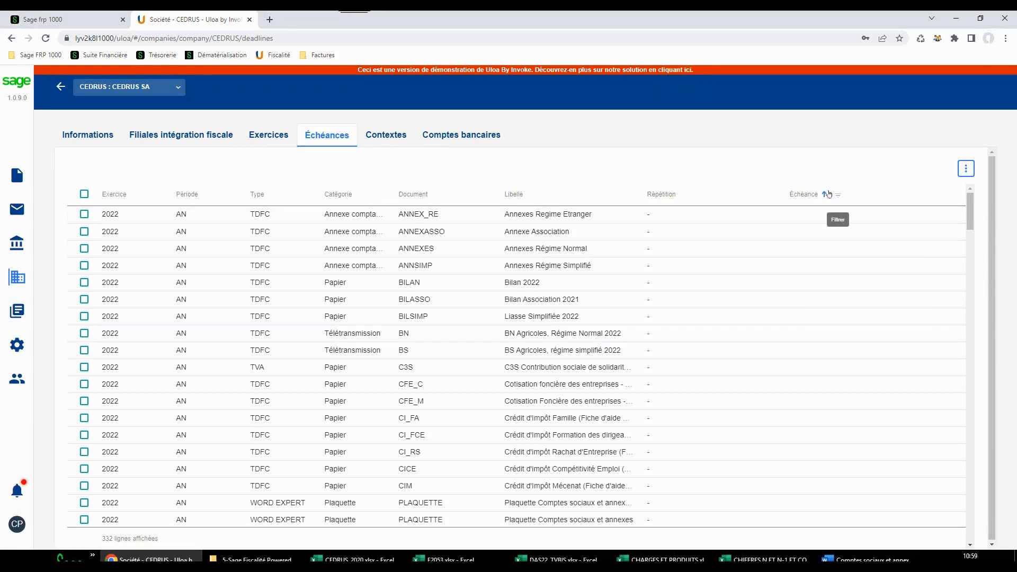
{"action": "left_click", "coordinate": [838, 194]}
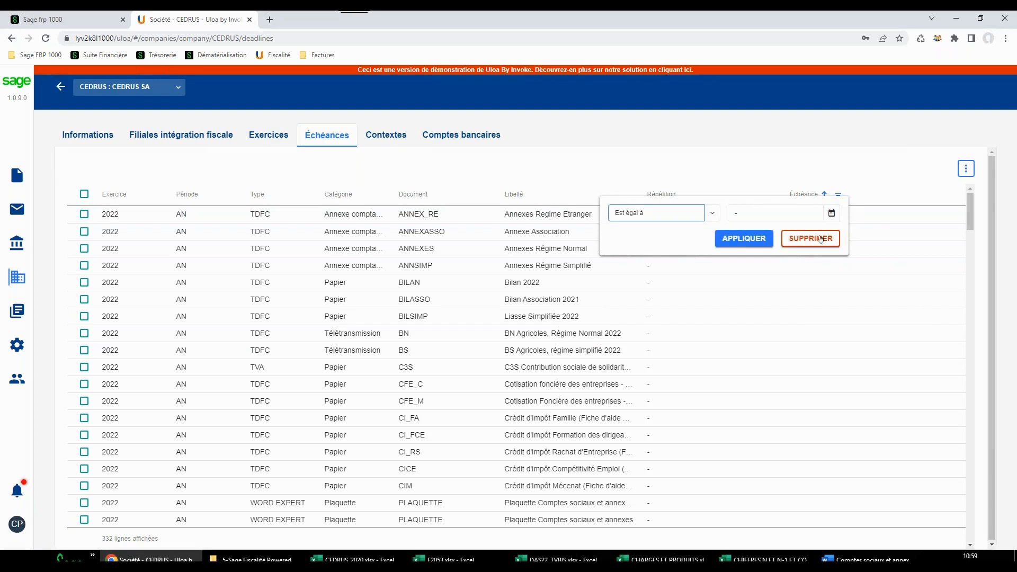
{"action": "left_click", "coordinate": [823, 244]}
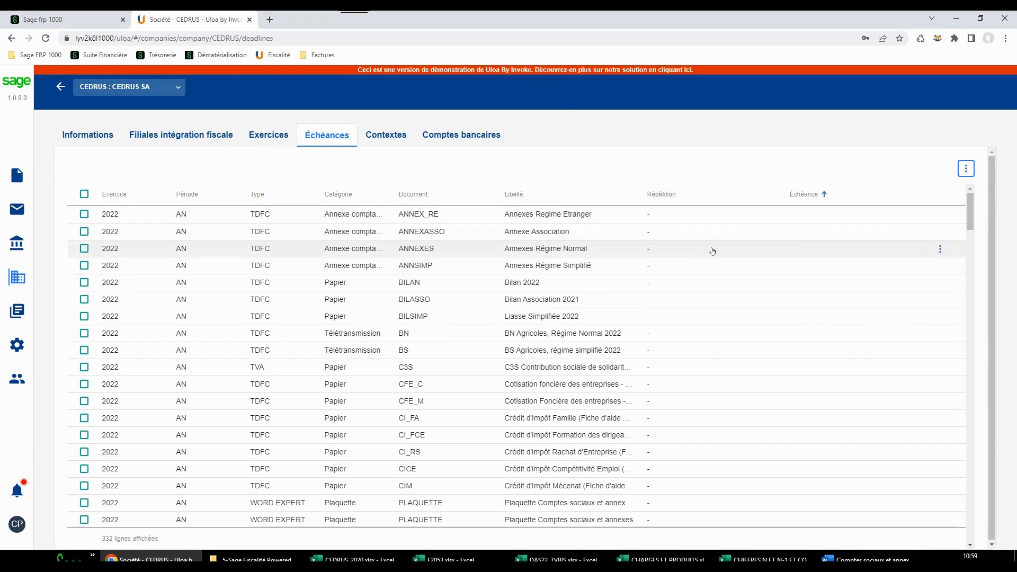
Set the due date of CEDRUS's 2022 ANNEXASSO document to 15/12/2022 and save it
{"action": "left_click", "coordinate": [792, 235]}
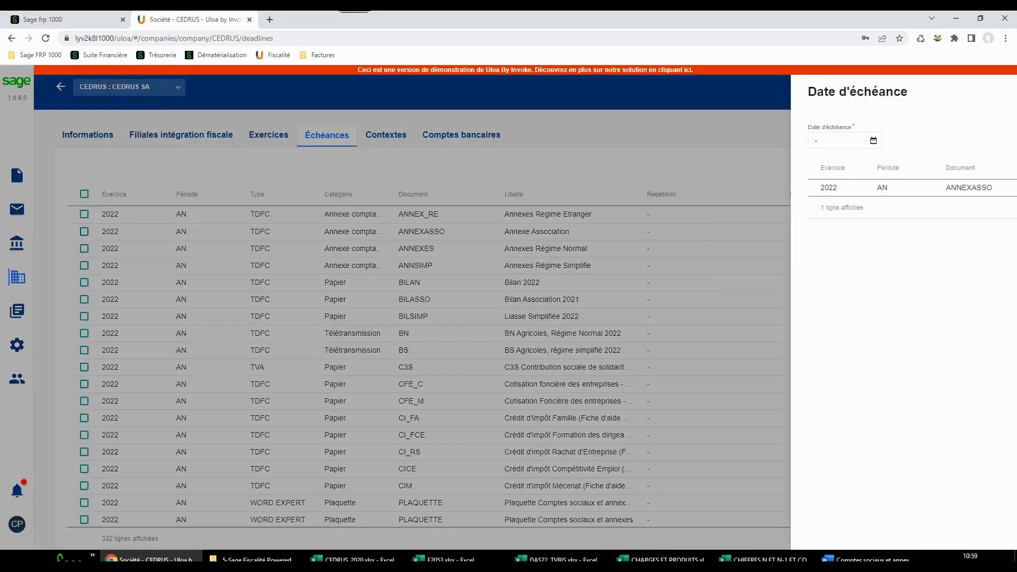
{"action": "left_click", "coordinate": [631, 140]}
{"action": "left_click", "coordinate": [645, 166]}
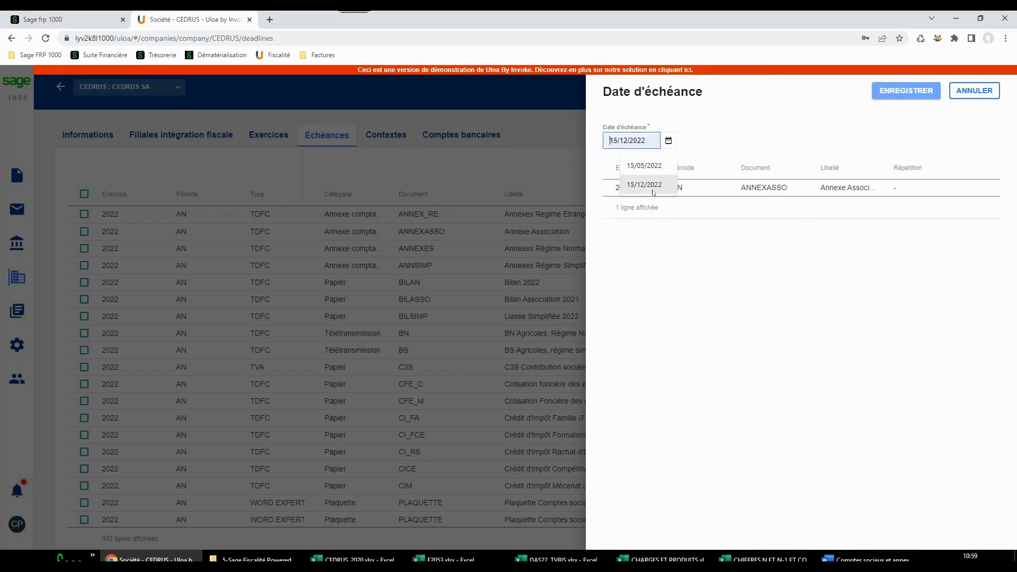
{"action": "left_click", "coordinate": [907, 90]}
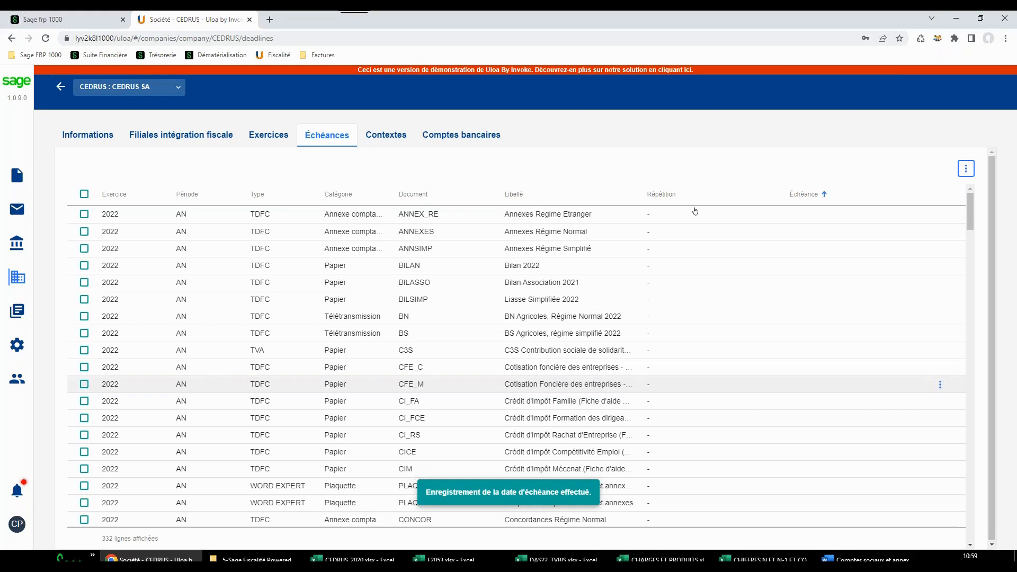
Check the bank accounts of CEDRUS, and switch to SOCIETE1 to view its bank accounts
{"action": "left_click", "coordinate": [496, 136]}
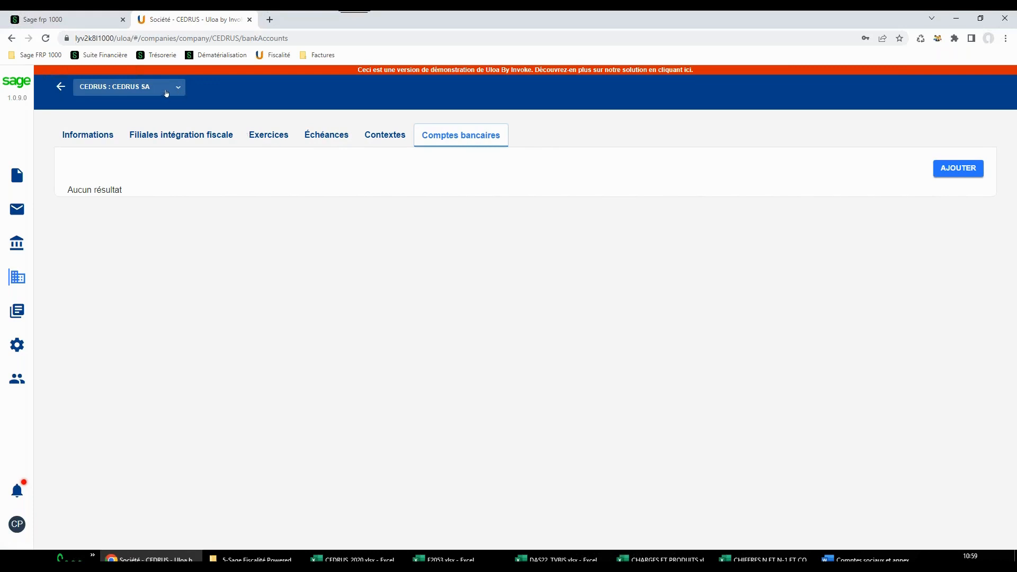
{"action": "left_click", "coordinate": [178, 88]}
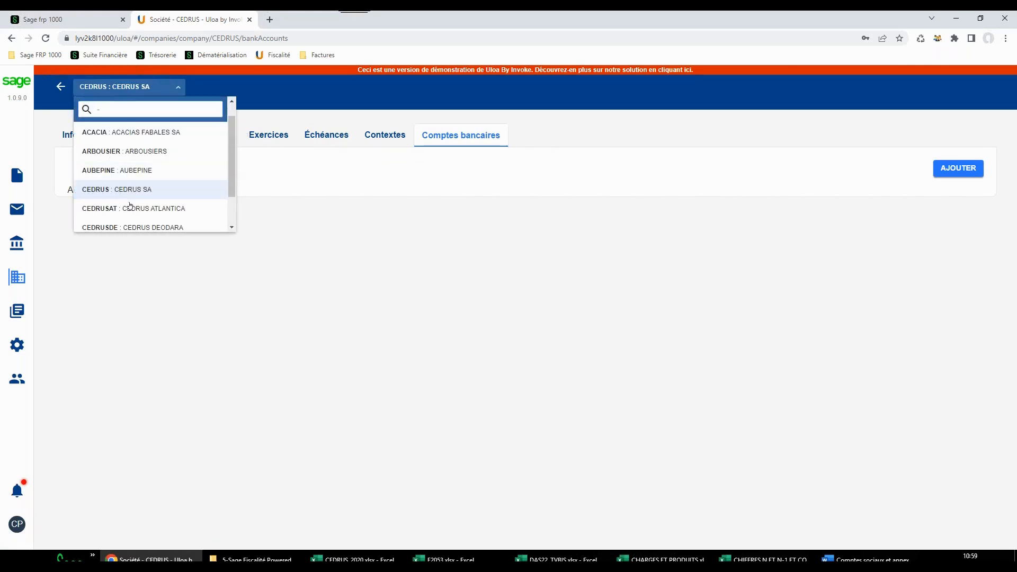
{"action": "left_click", "coordinate": [119, 223]}
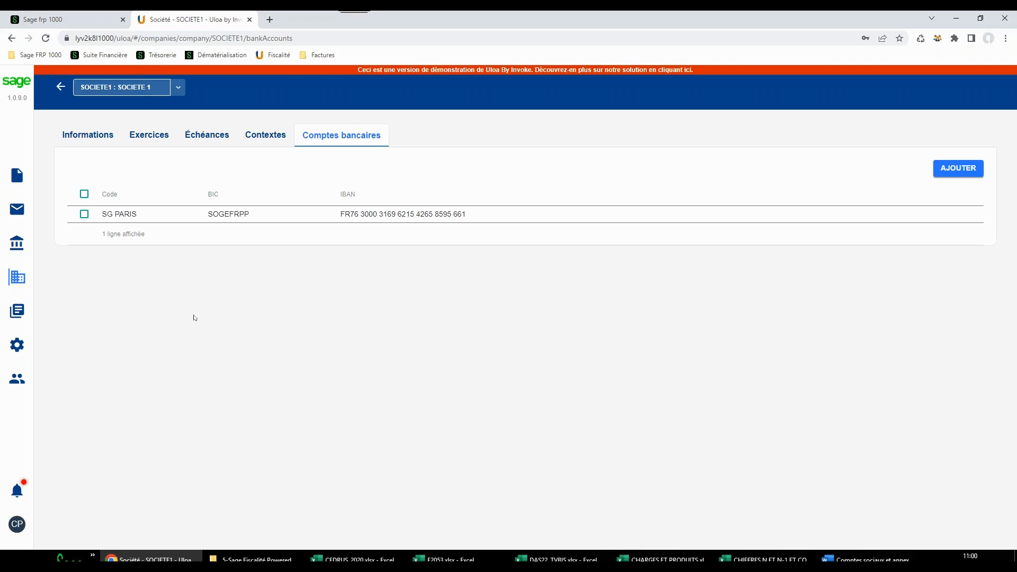
Open the declarations dashboard for all companies and examine the SOCIETE1 card
{"action": "left_click", "coordinate": [17, 175]}
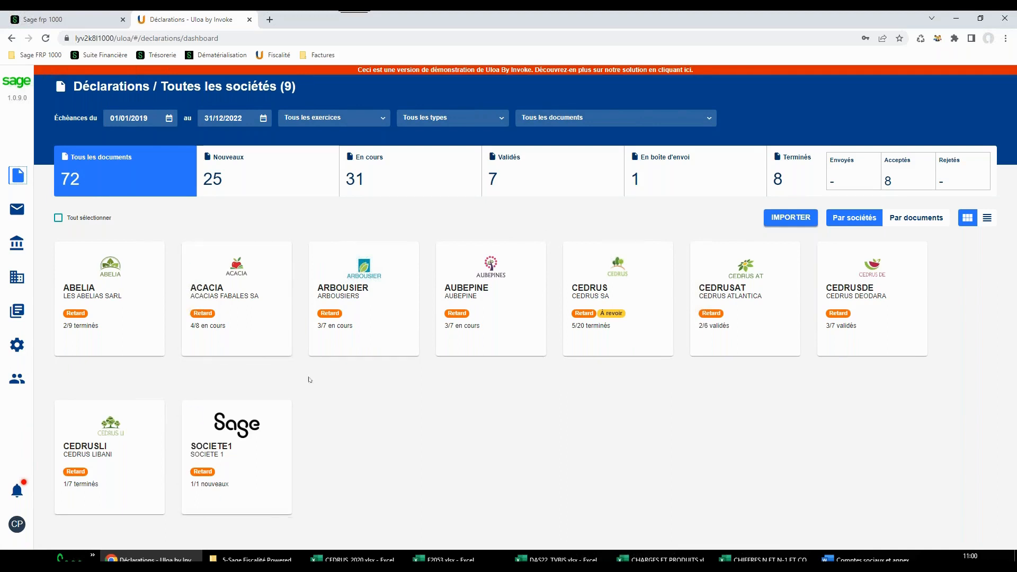
{"action": "mouse_move", "coordinate": [203, 454]}
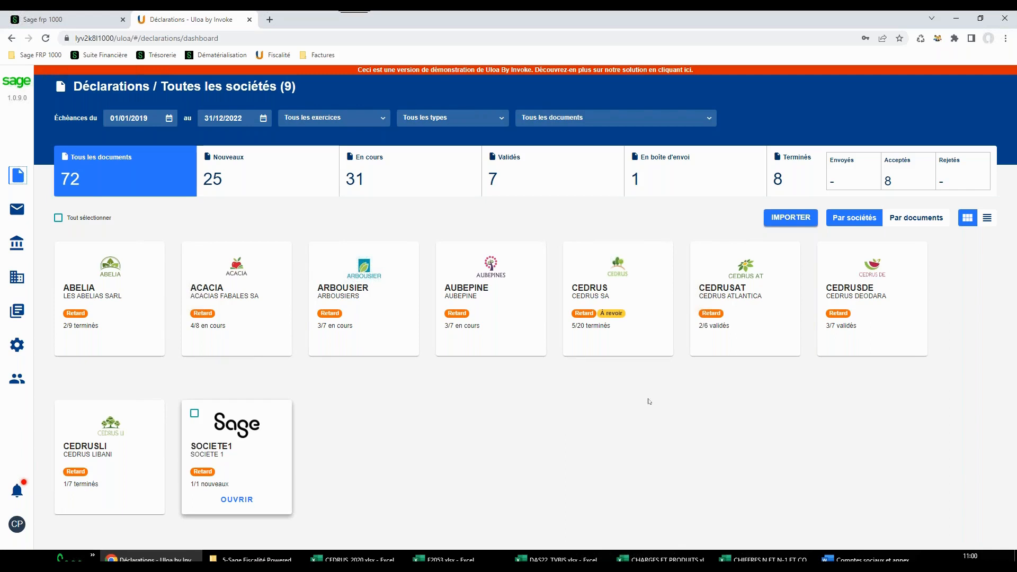
Open CEDRUS's RNIS declaration for exercice 2021 from the documents in progress and hide the information pane
{"action": "left_click", "coordinate": [602, 297]}
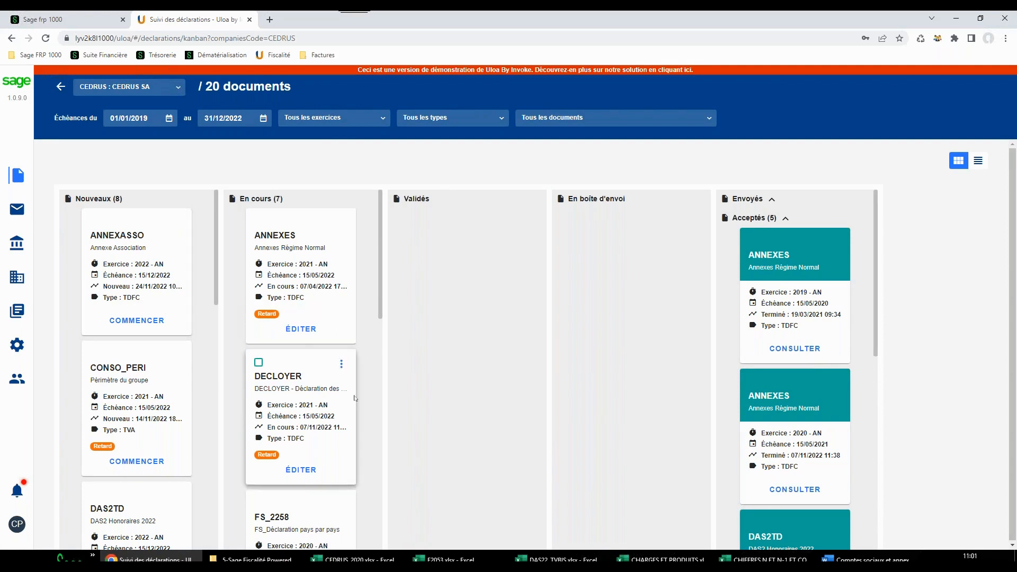
{"action": "scroll", "coordinate": [354, 398], "scroll_direction": "down", "scroll_amount": 9}
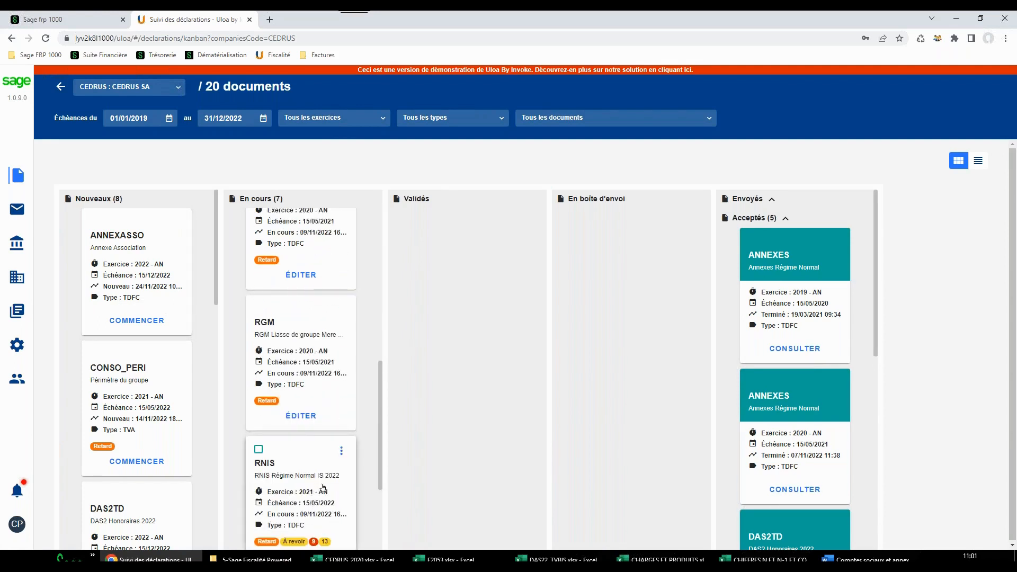
{"action": "scroll", "coordinate": [322, 487], "scroll_direction": "down", "scroll_amount": 3}
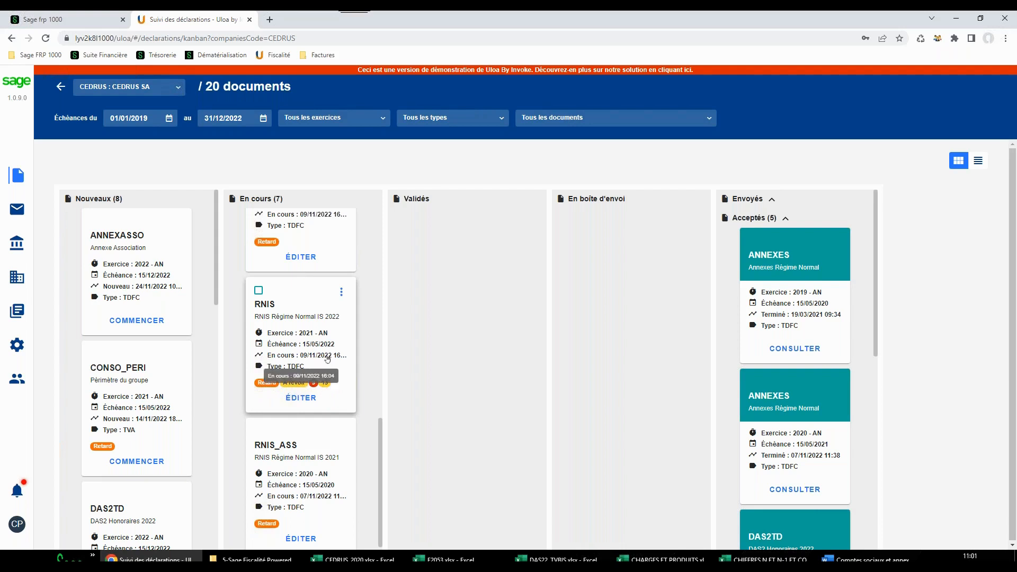
{"action": "left_click", "coordinate": [324, 347]}
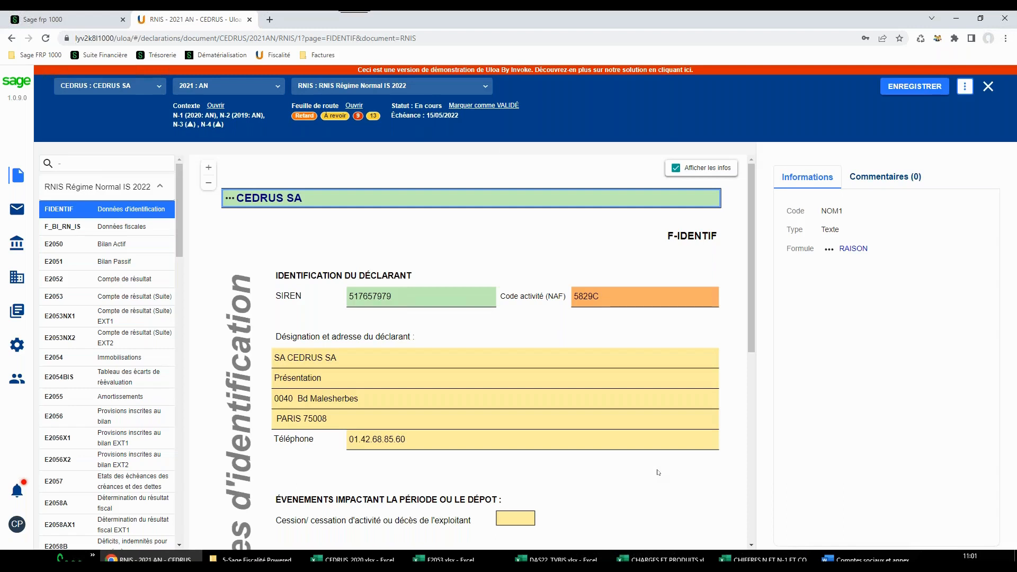
{"action": "left_click", "coordinate": [676, 167]}
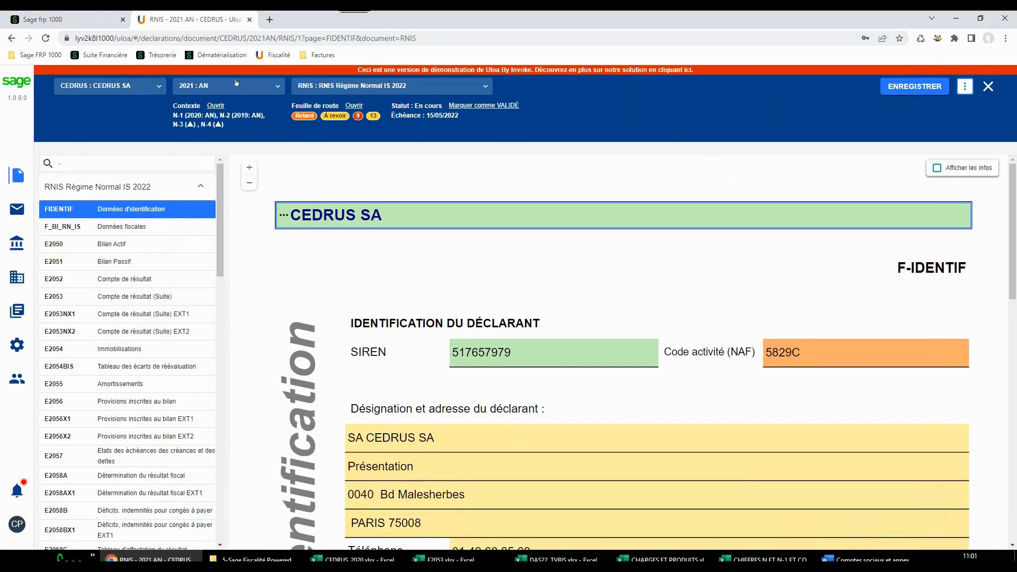
Look through the available companies and documents without changing either, and review the blocking errors of the RNIS declaration
{"action": "left_click", "coordinate": [160, 87]}
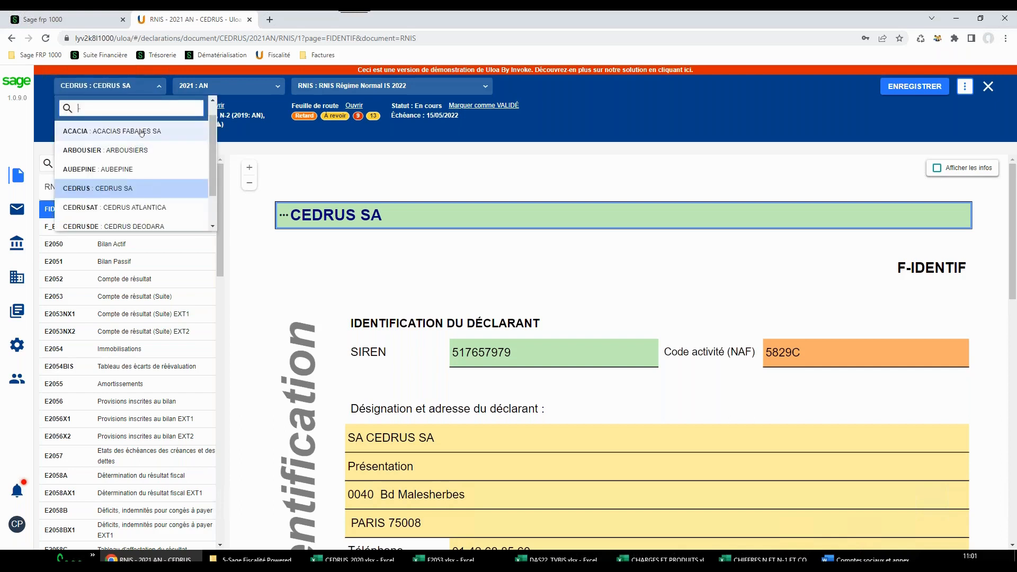
{"action": "left_click", "coordinate": [367, 157]}
{"action": "left_click", "coordinate": [486, 88]}
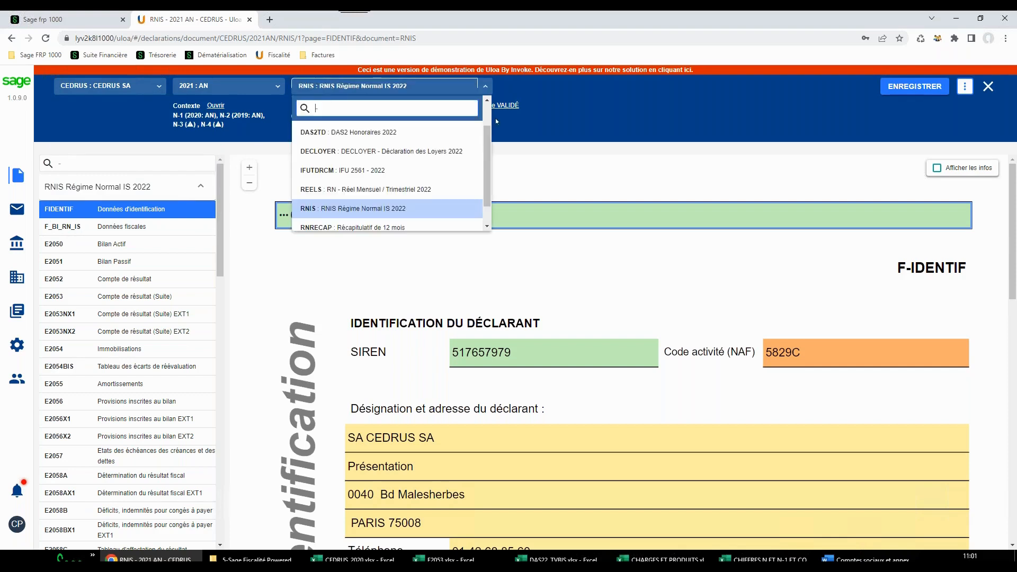
{"action": "left_click", "coordinate": [576, 165]}
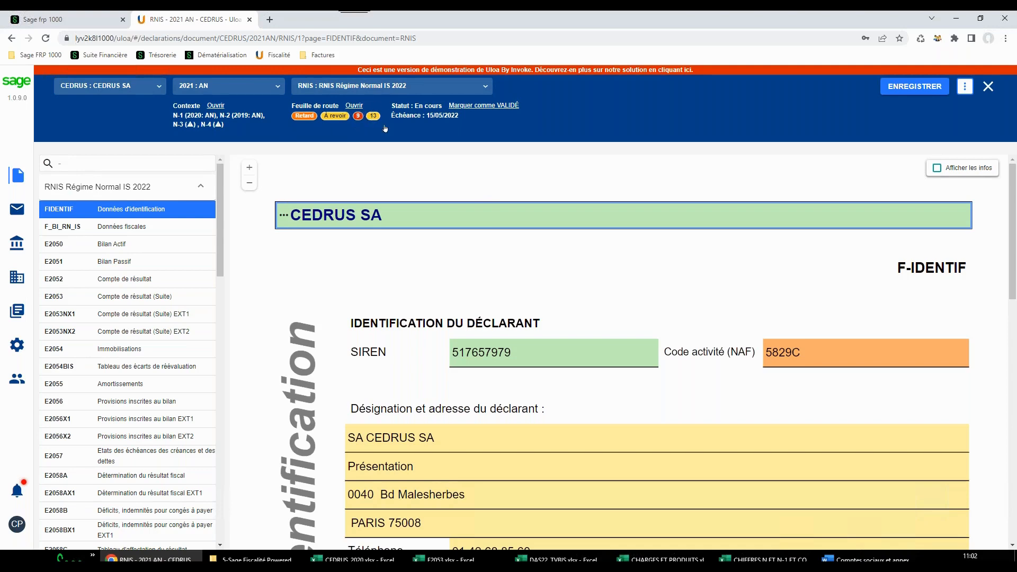
{"action": "left_click", "coordinate": [360, 116]}
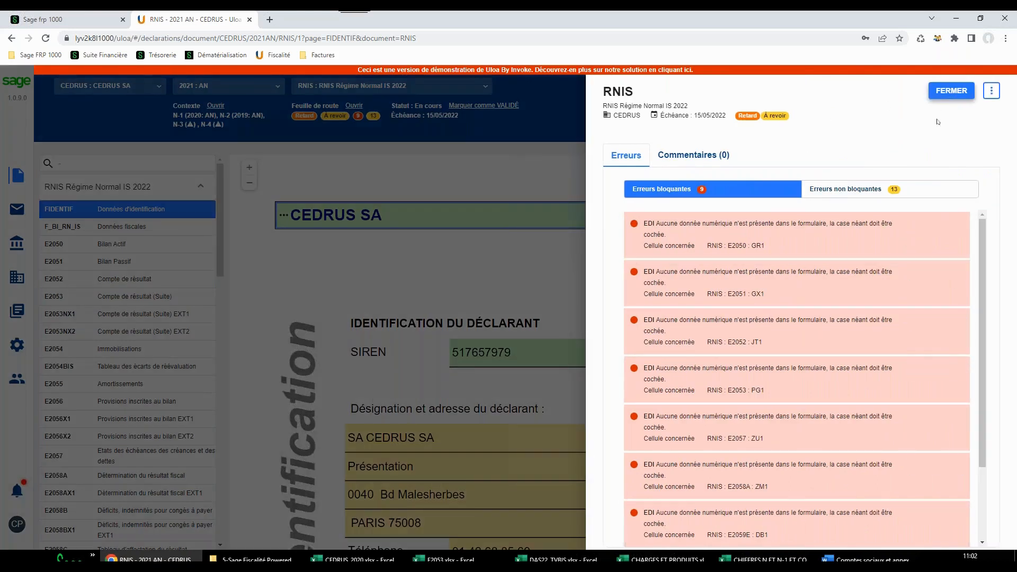
{"action": "left_click", "coordinate": [951, 90]}
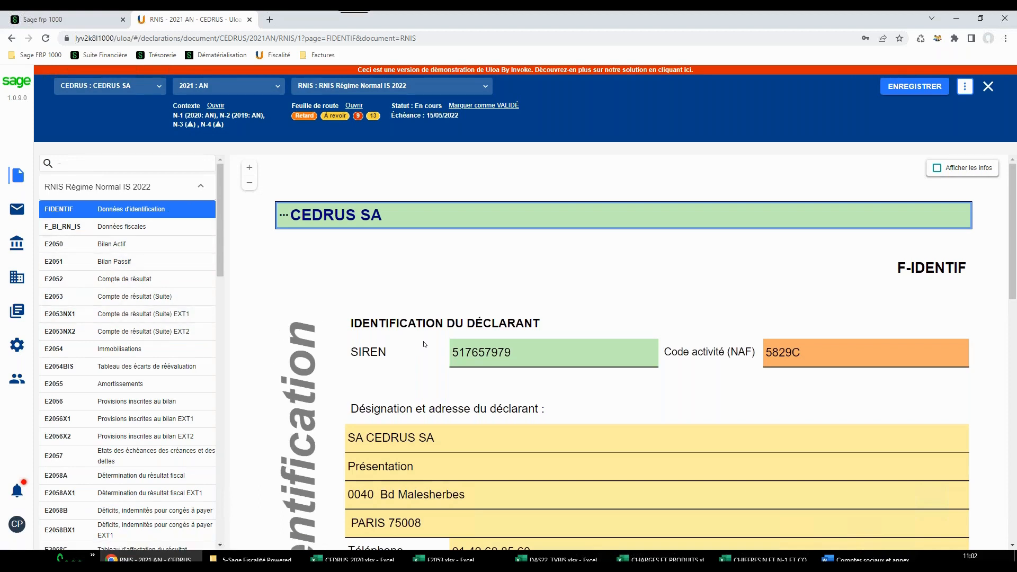
Open the E2050 Bilan Actif page of the RNIS declaration and examine its lines
{"action": "left_click", "coordinate": [125, 246]}
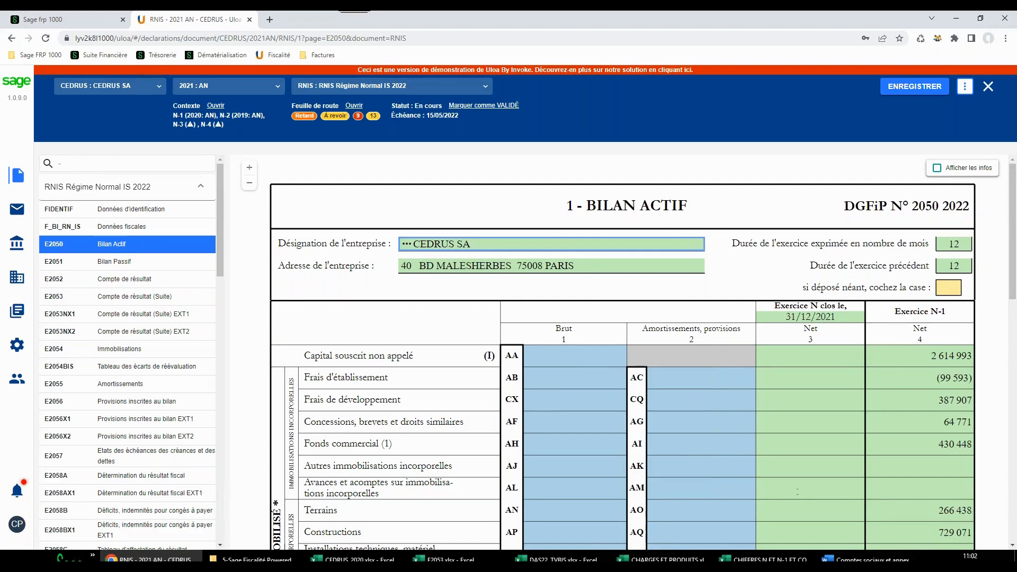
{"action": "scroll", "coordinate": [835, 417], "scroll_direction": "down", "scroll_amount": 3}
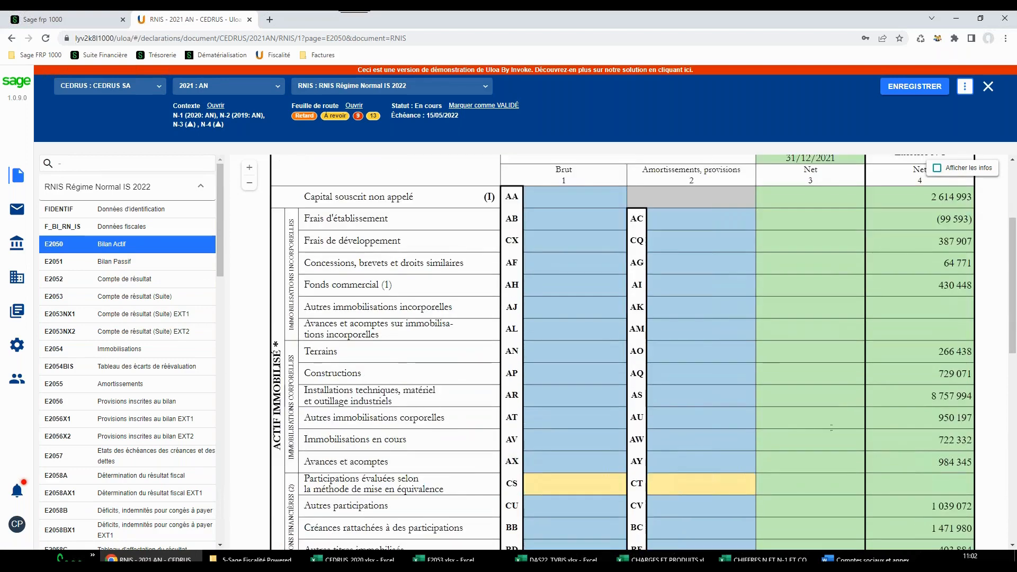
{"action": "scroll", "coordinate": [835, 417], "scroll_direction": "up", "scroll_amount": 3}
Import the balance CEDRUS_2020.xlsx with format demo 24/11 into company CEDRUS, exercice 2021 : AN, journal BA : BALANCE
{"action": "left_click", "coordinate": [967, 88]}
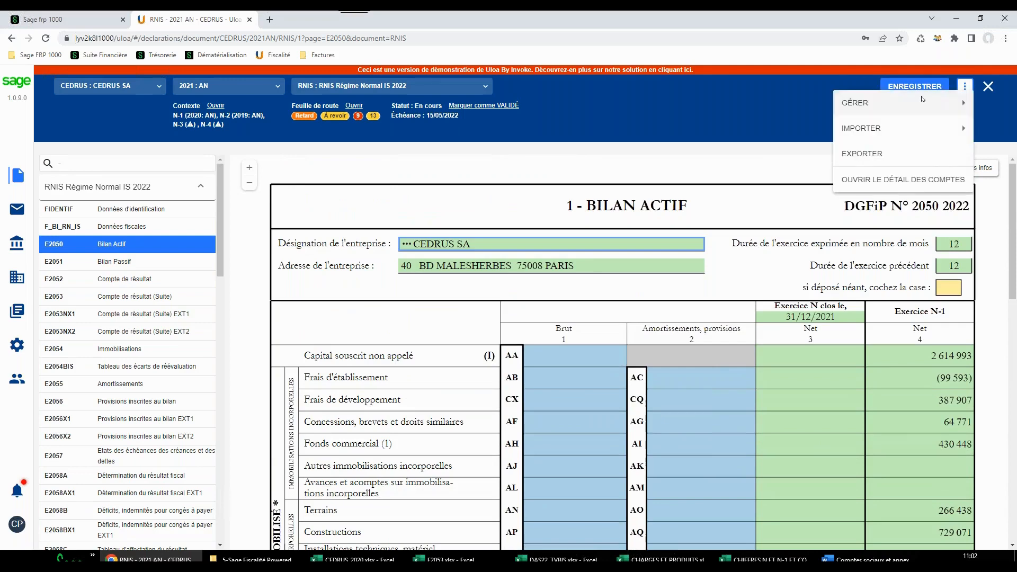
{"action": "mouse_move", "coordinate": [892, 128]}
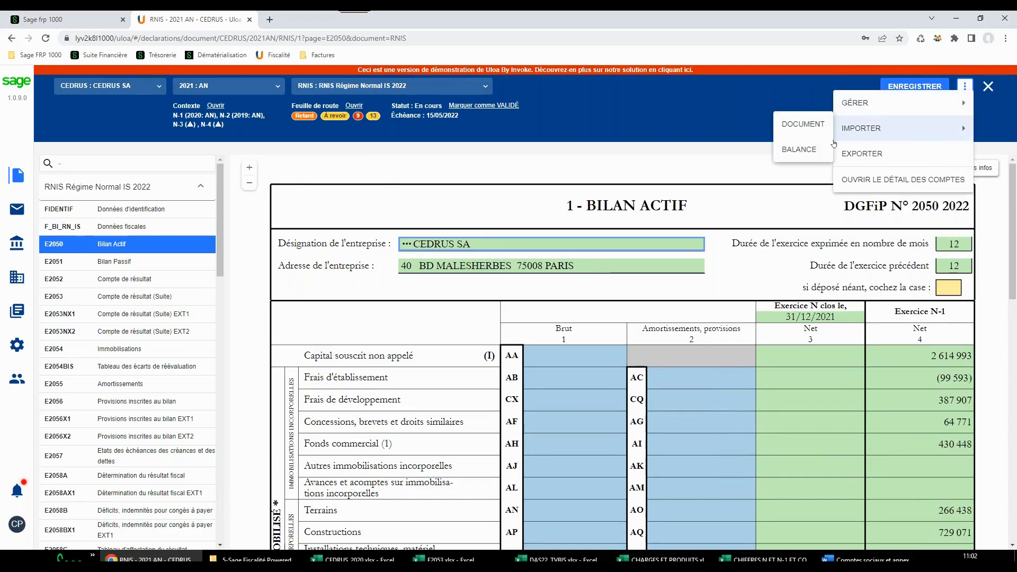
{"action": "left_click", "coordinate": [799, 149]}
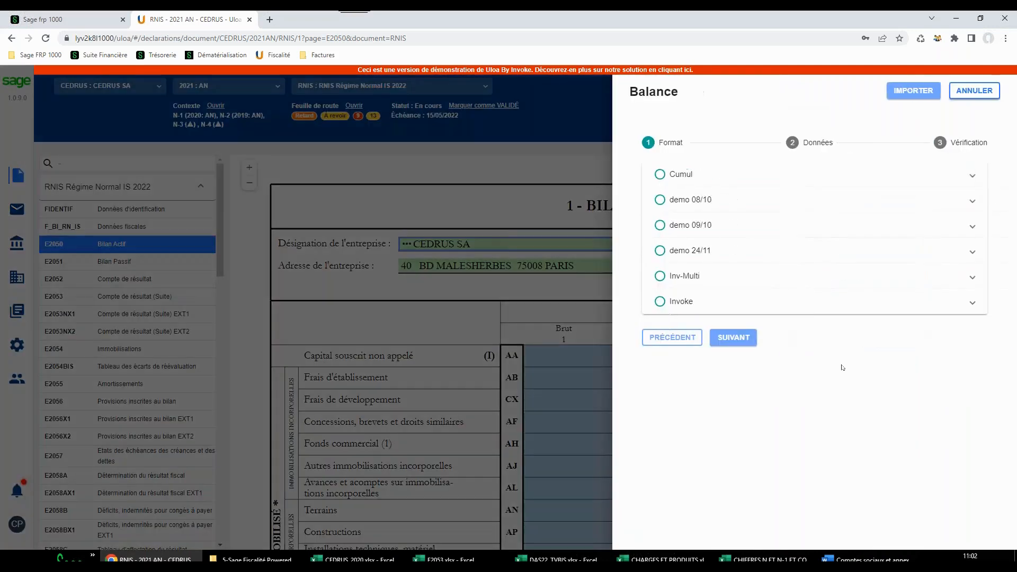
{"action": "left_click", "coordinate": [660, 250]}
{"action": "left_click", "coordinate": [734, 337]}
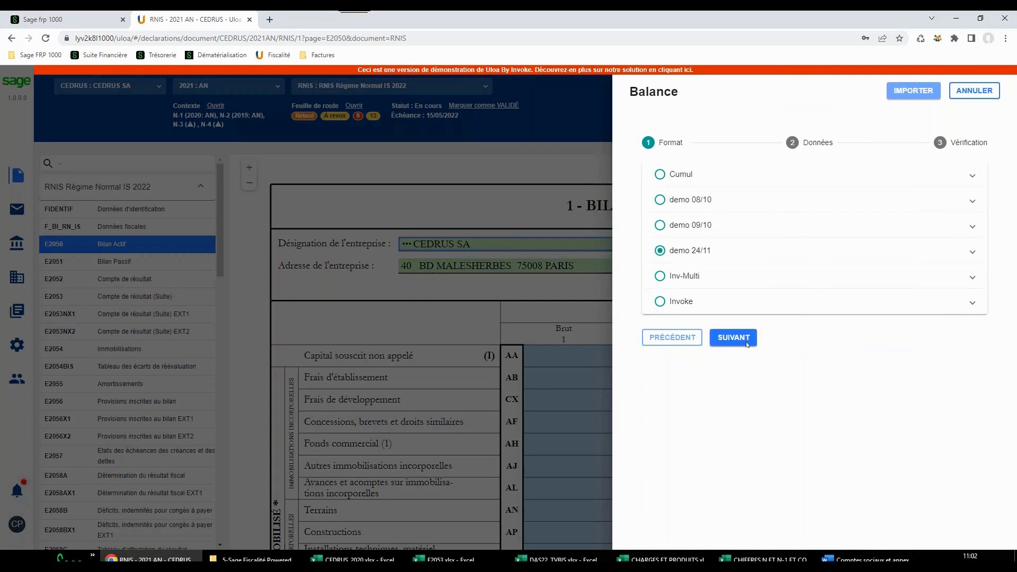
{"action": "left_click", "coordinate": [969, 282]}
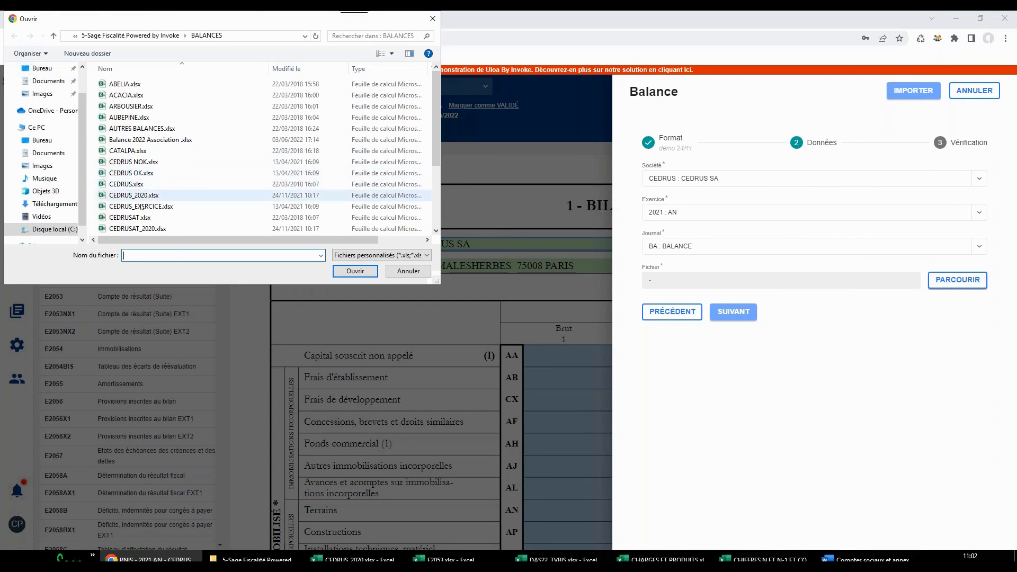
{"action": "left_click", "coordinate": [133, 195]}
{"action": "left_click", "coordinate": [355, 271]}
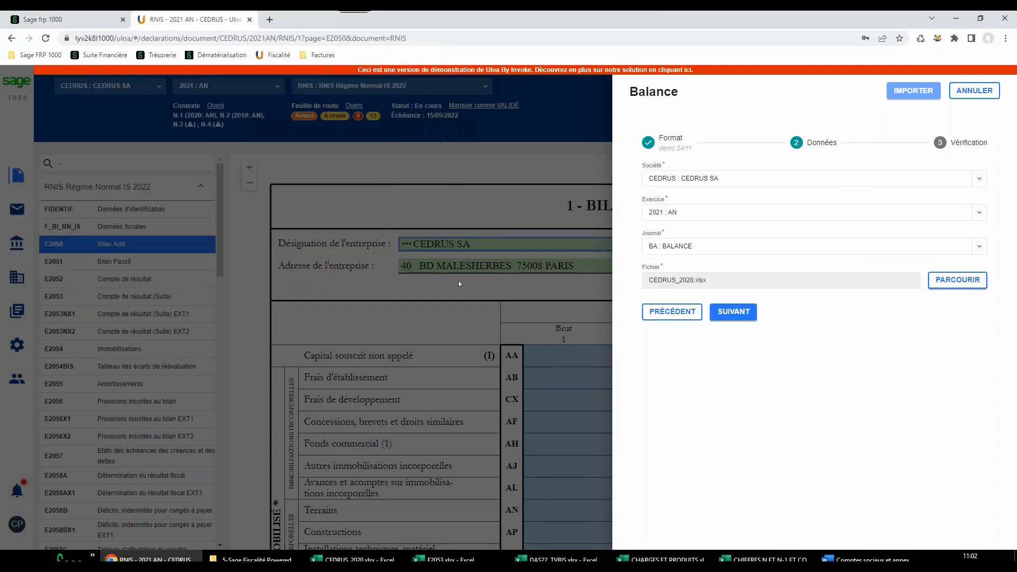
{"action": "left_click", "coordinate": [734, 312]}
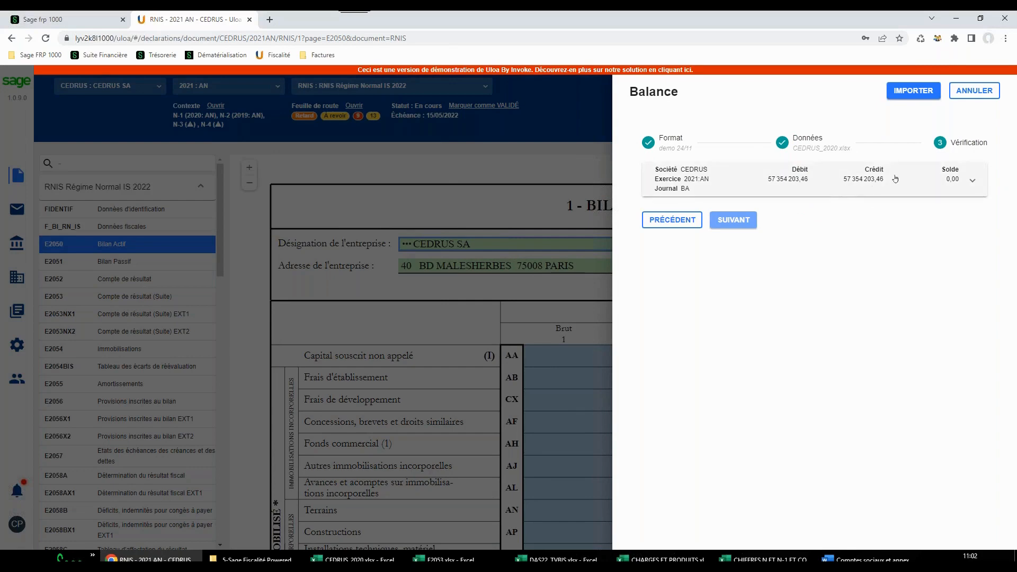
{"action": "left_click", "coordinate": [914, 91]}
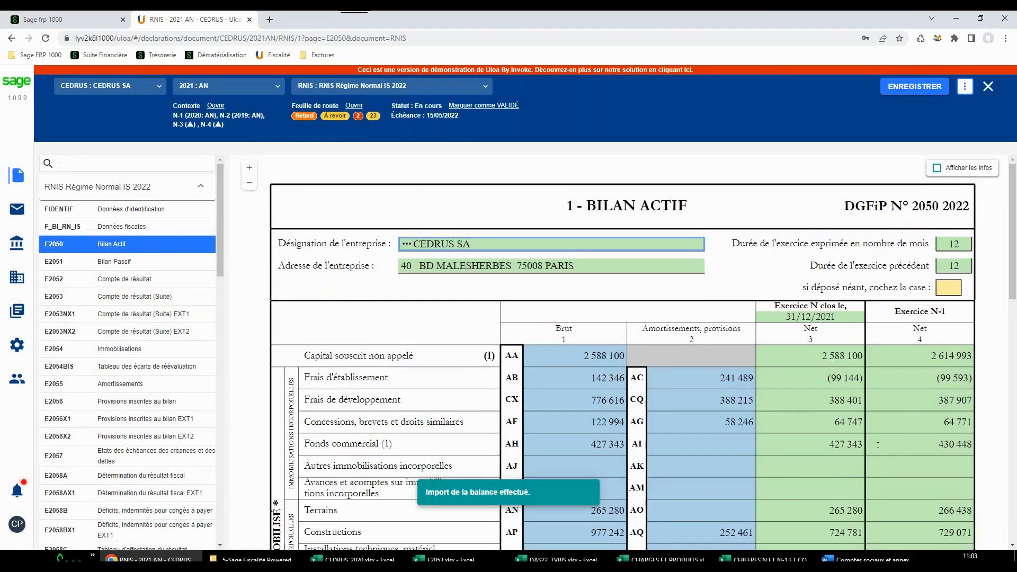
Examine the imported amounts on the Bilan Actif from the fixed assets down to the current assets
{"action": "scroll", "coordinate": [874, 446], "scroll_direction": "down", "scroll_amount": 1}
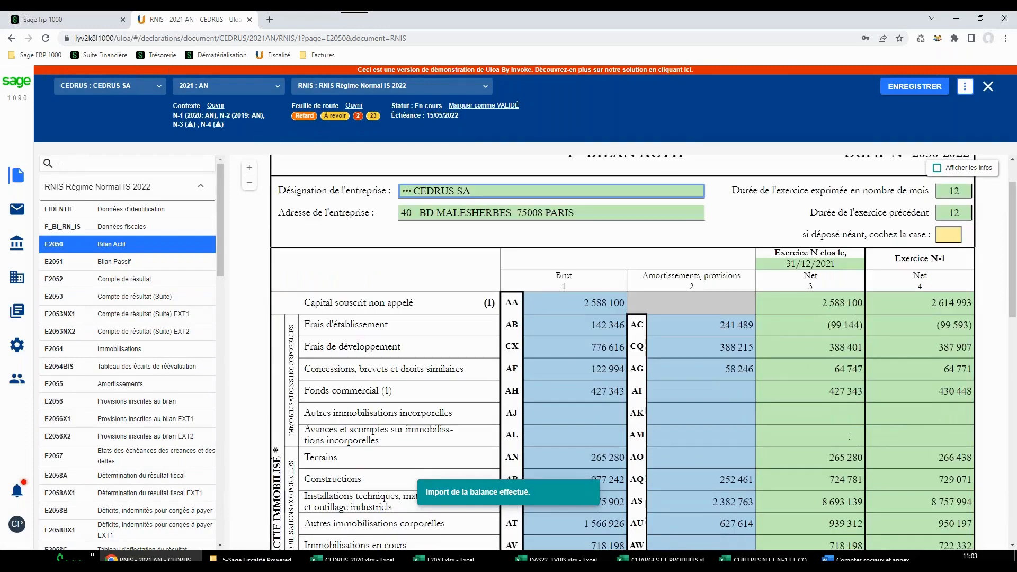
{"action": "scroll", "coordinate": [850, 436], "scroll_direction": "down", "scroll_amount": 2}
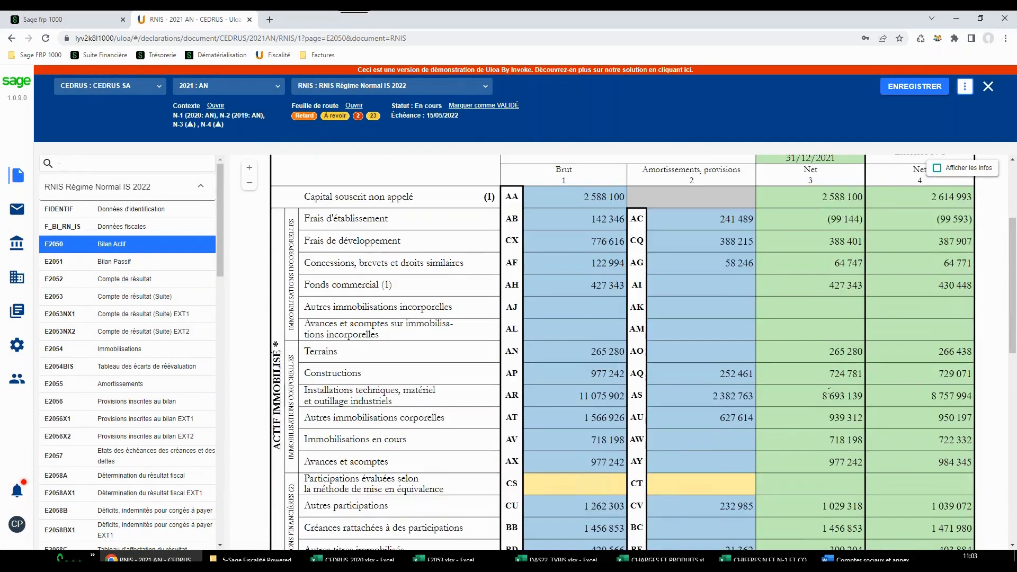
{"action": "scroll", "coordinate": [803, 398], "scroll_direction": "down", "scroll_amount": 2}
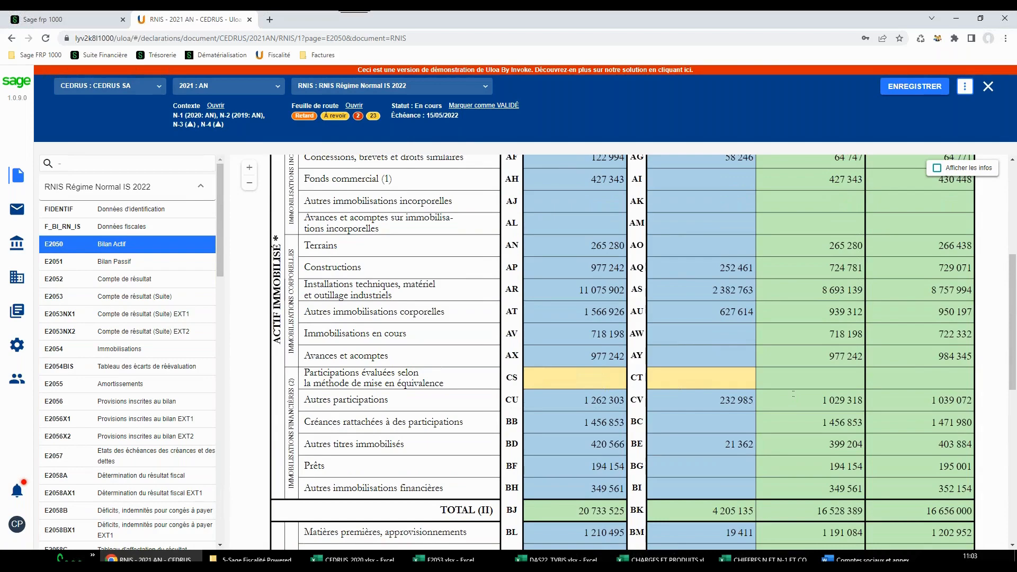
{"action": "scroll", "coordinate": [644, 353], "scroll_direction": "down", "scroll_amount": 5}
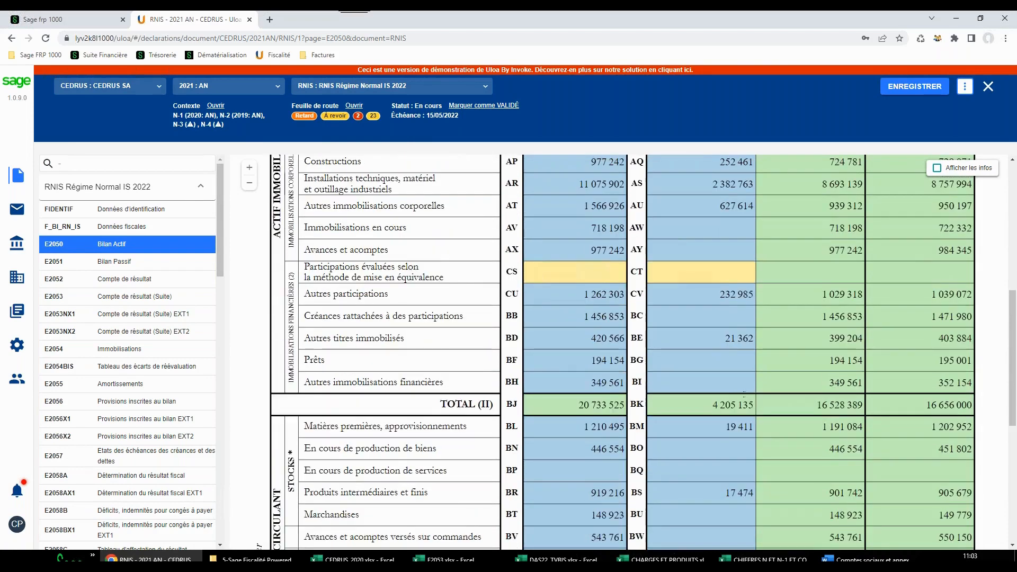
{"action": "scroll", "coordinate": [739, 397], "scroll_direction": "down", "scroll_amount": 1}
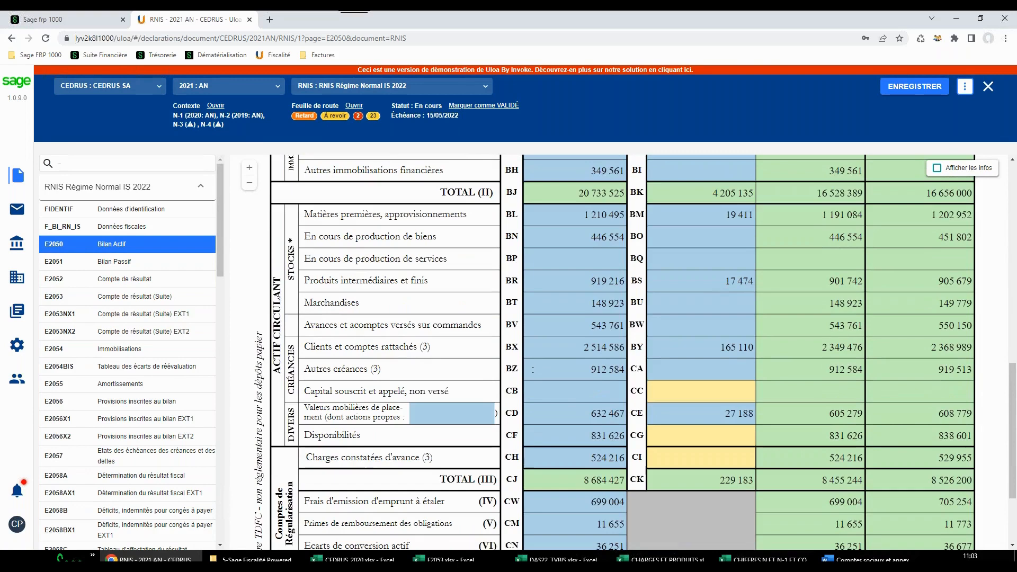
Open the justification of the gross Autres créances amount (BZ) and display its account ranges, excluding those with a zero calculated amount
{"action": "left_click", "coordinate": [532, 370]}
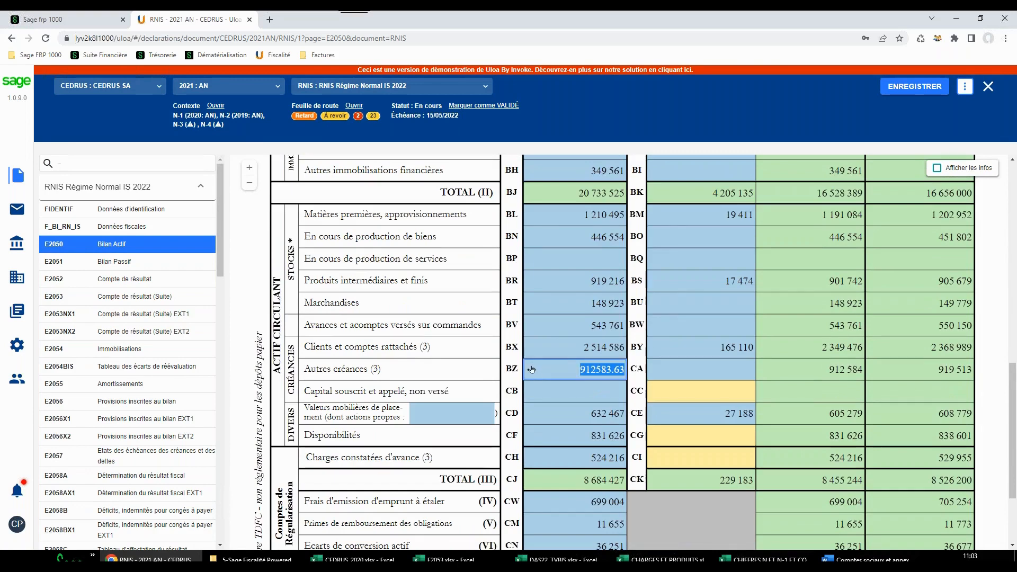
{"action": "left_click", "coordinate": [532, 369]}
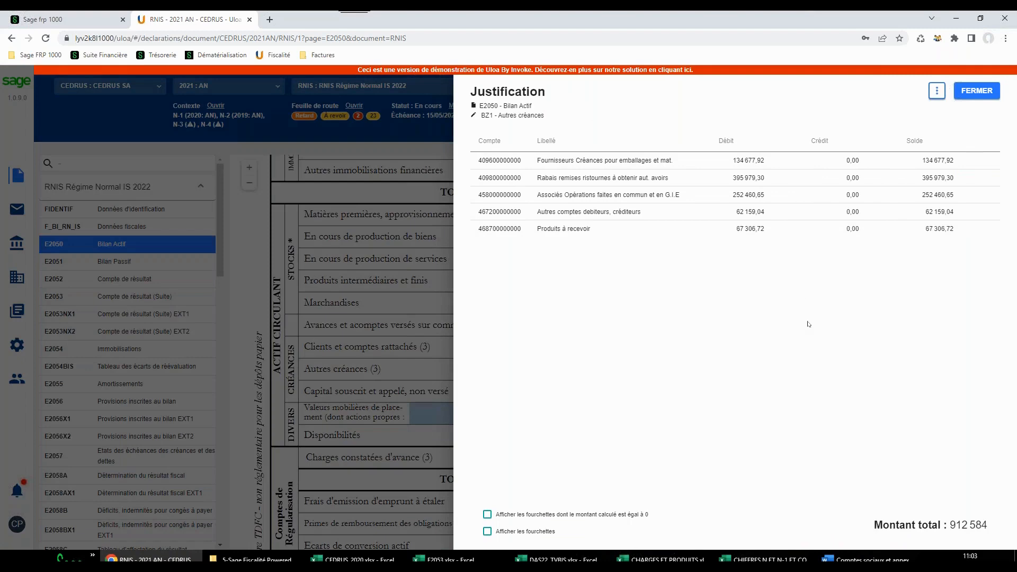
{"action": "left_click", "coordinate": [487, 514]}
{"action": "left_click", "coordinate": [487, 531]}
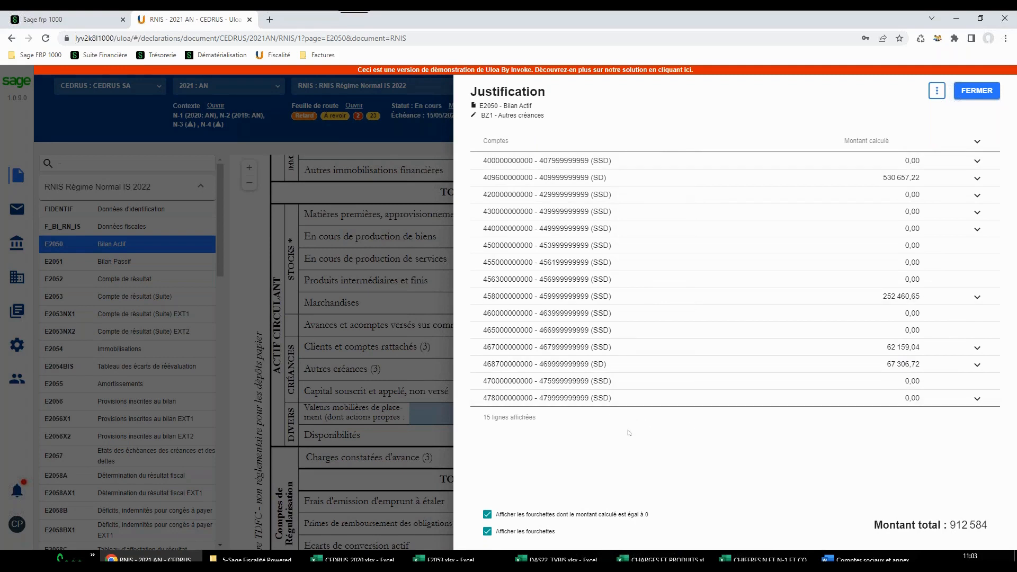
{"action": "left_click", "coordinate": [497, 514]}
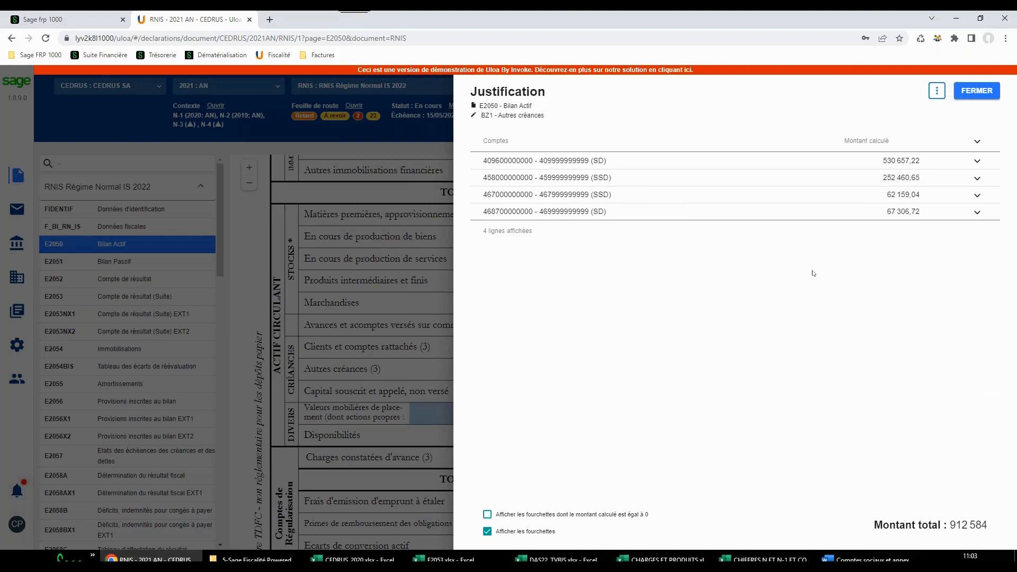
Inspect the accounts in the first range, return to the plain account list, check the export option and close the justification
{"action": "left_click", "coordinate": [609, 161]}
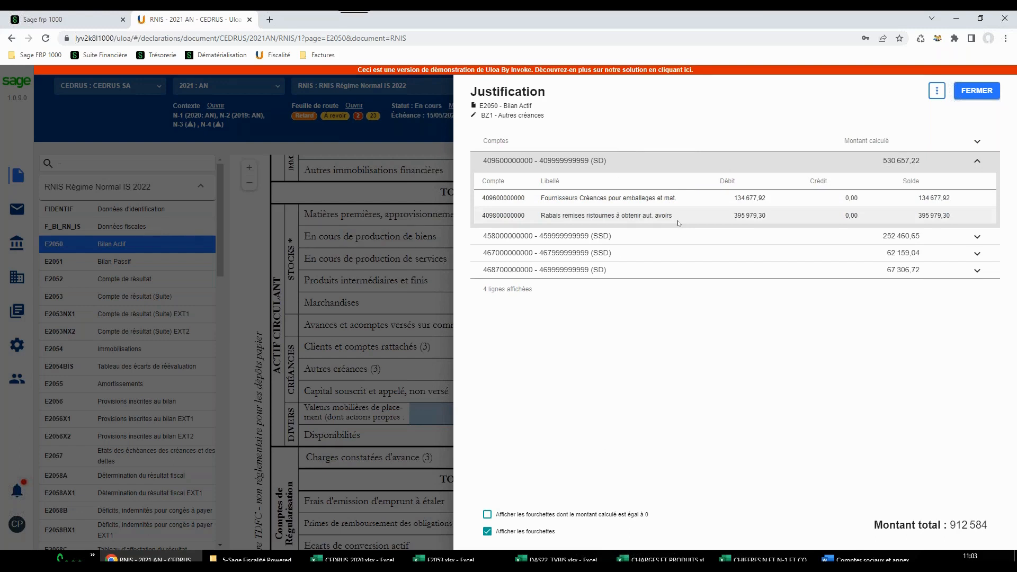
{"action": "left_click", "coordinate": [487, 531]}
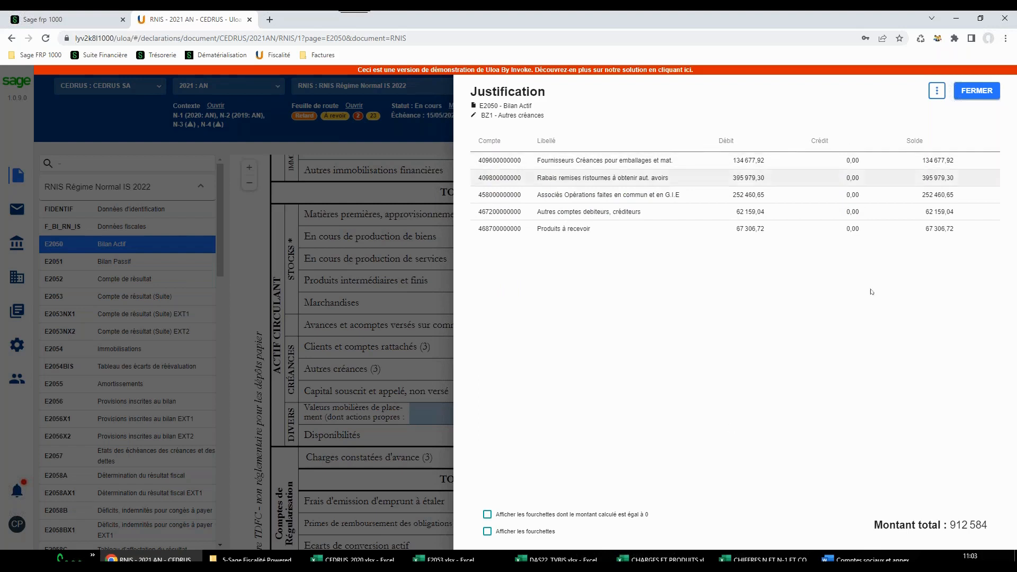
{"action": "left_click", "coordinate": [937, 90]}
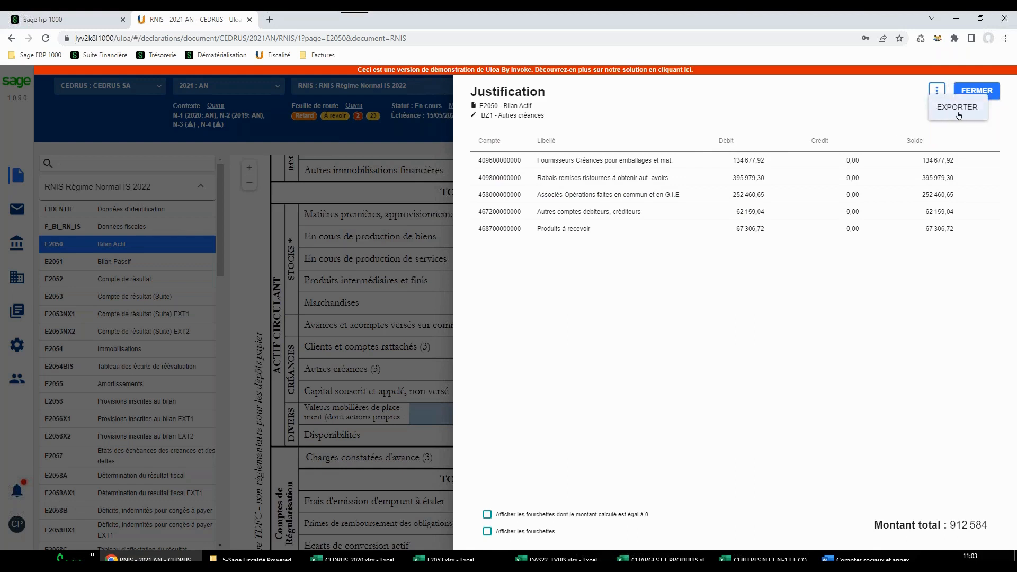
{"action": "left_click", "coordinate": [981, 90]}
{"action": "left_click", "coordinate": [978, 91]}
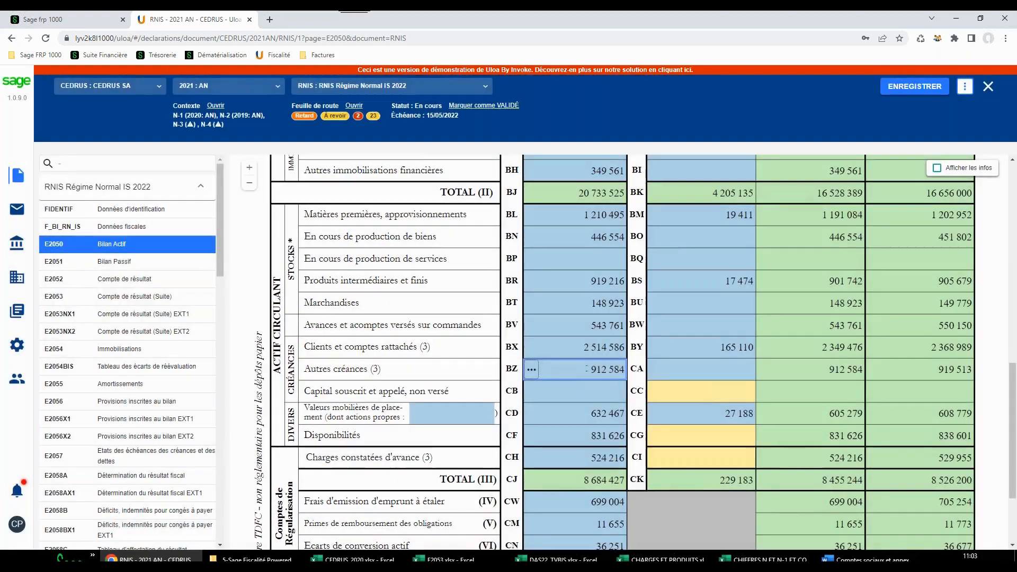
Override the gross Autres créances amount (BZ) on the Bilan Actif with 234568
{"action": "left_click", "coordinate": [600, 371]}
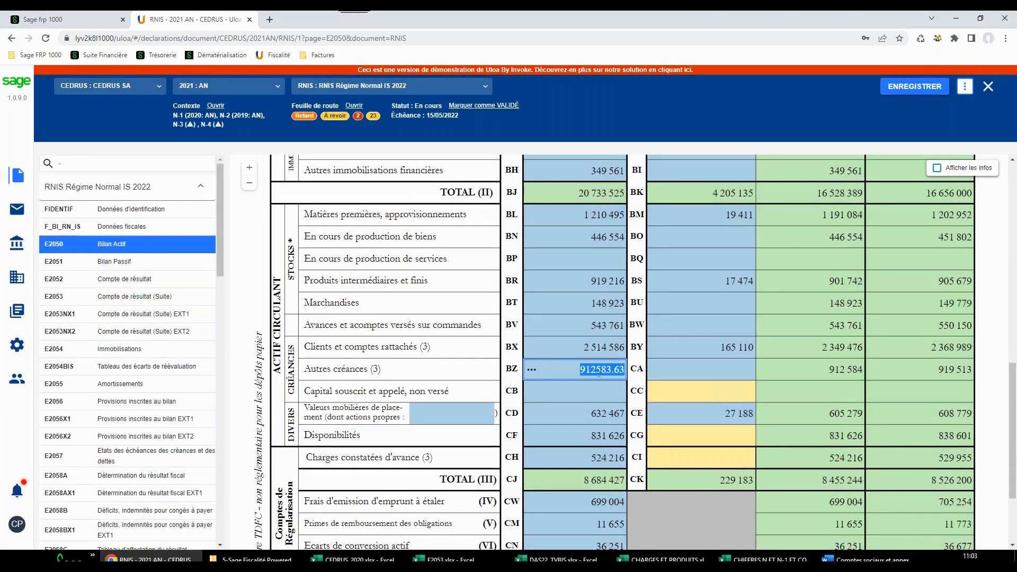
{"action": "type", "text": "2345"}
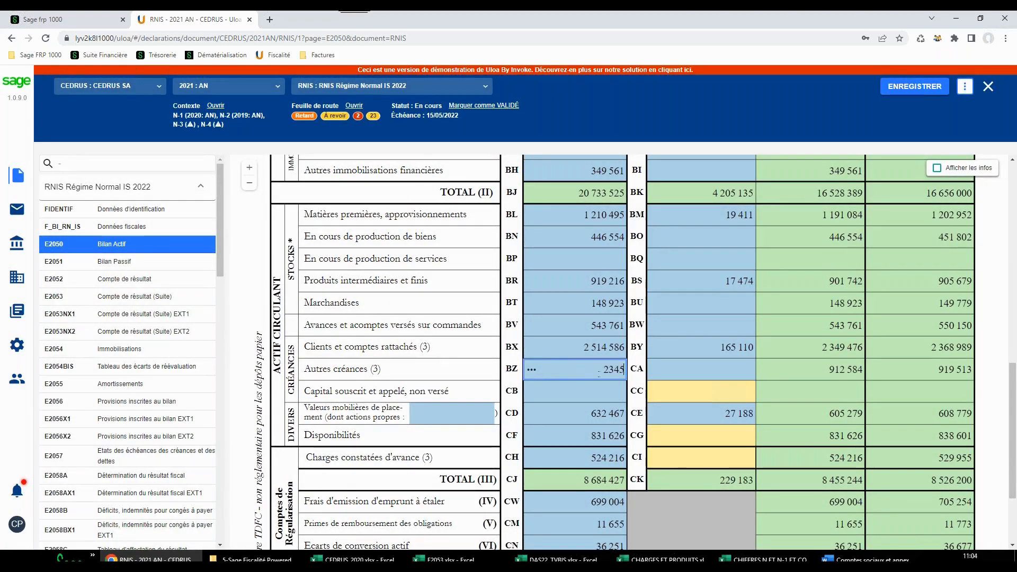
{"action": "type", "text": "68"}
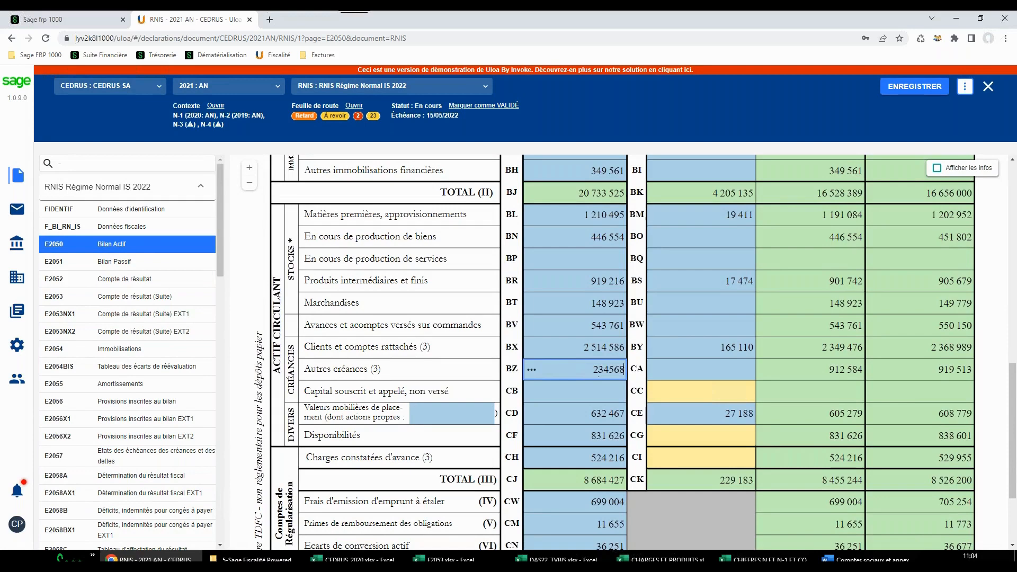
{"action": "key", "text": "Tab"}
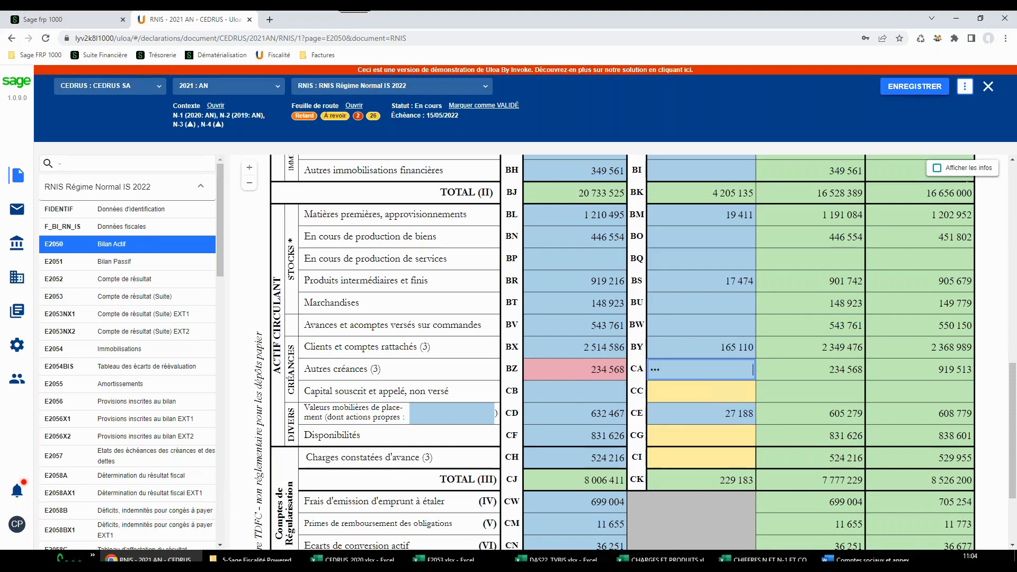
Display the cell information, check the adjustment and comment areas, and view the justification of the adjusted Autres créances amount (BZ)
{"action": "left_click", "coordinate": [937, 168]}
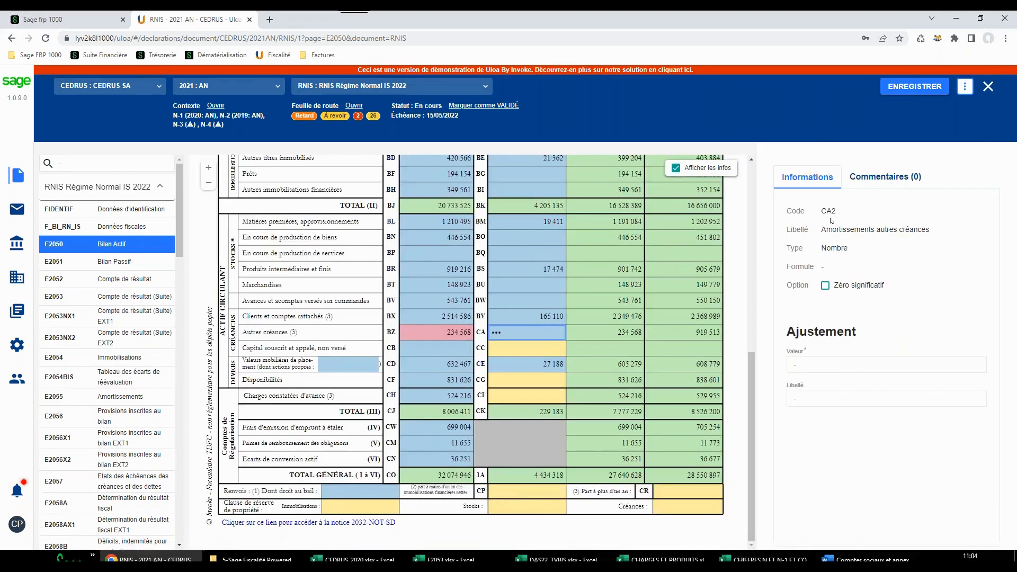
{"action": "left_click", "coordinate": [826, 366]}
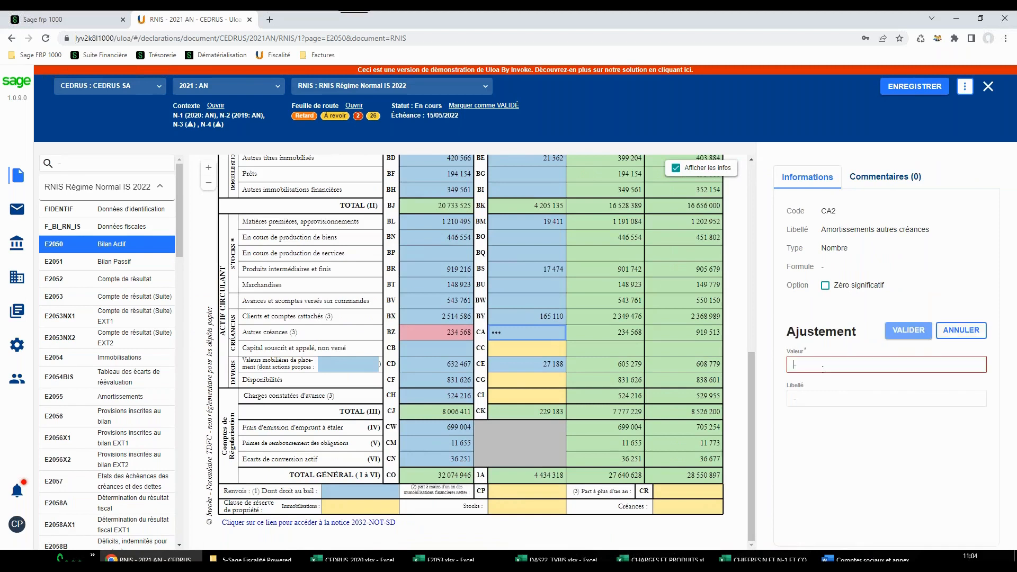
{"action": "left_click", "coordinate": [884, 177]}
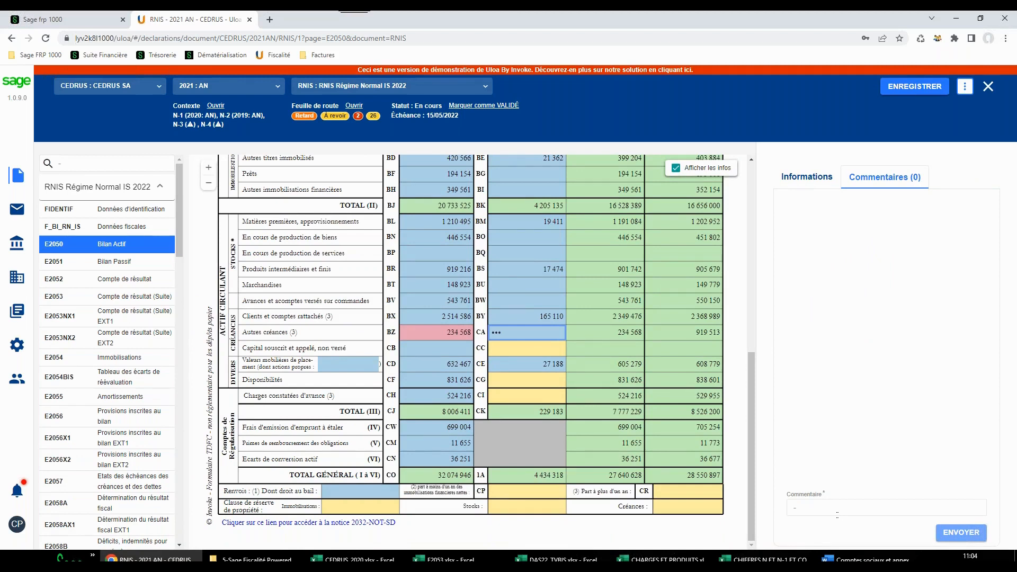
{"action": "left_click", "coordinate": [808, 180]}
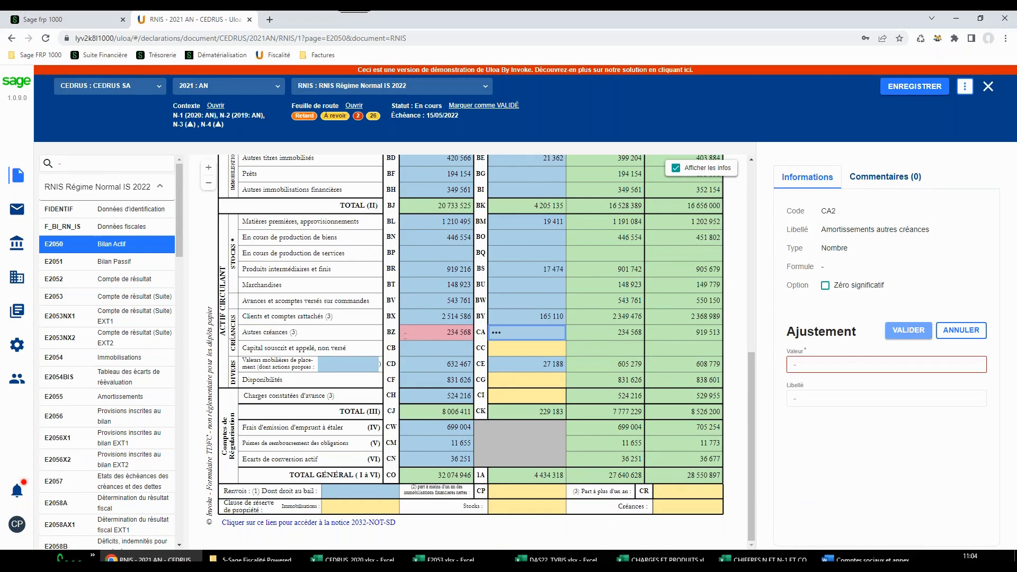
{"action": "left_click", "coordinate": [406, 333]}
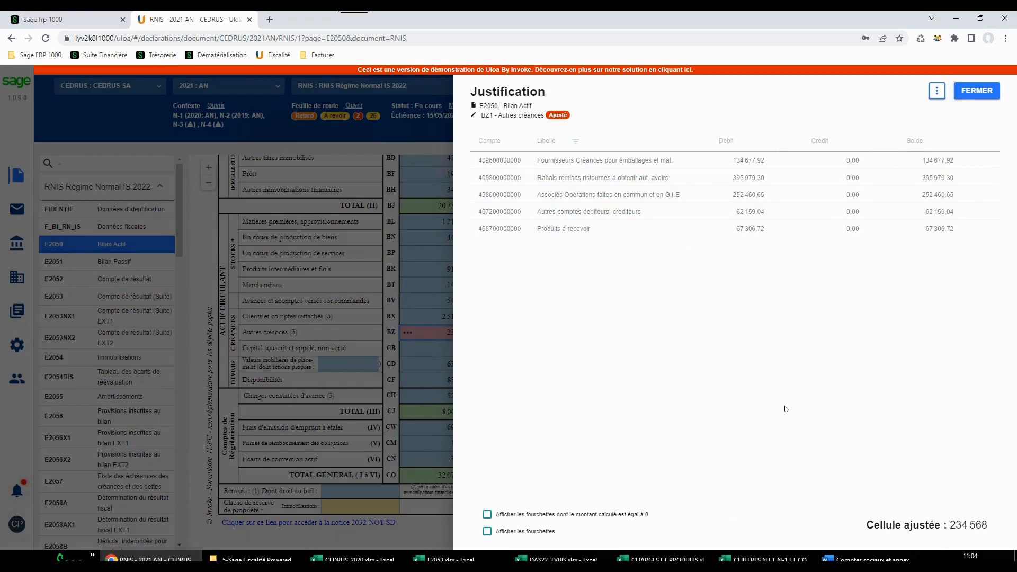
{"action": "left_click", "coordinate": [976, 91]}
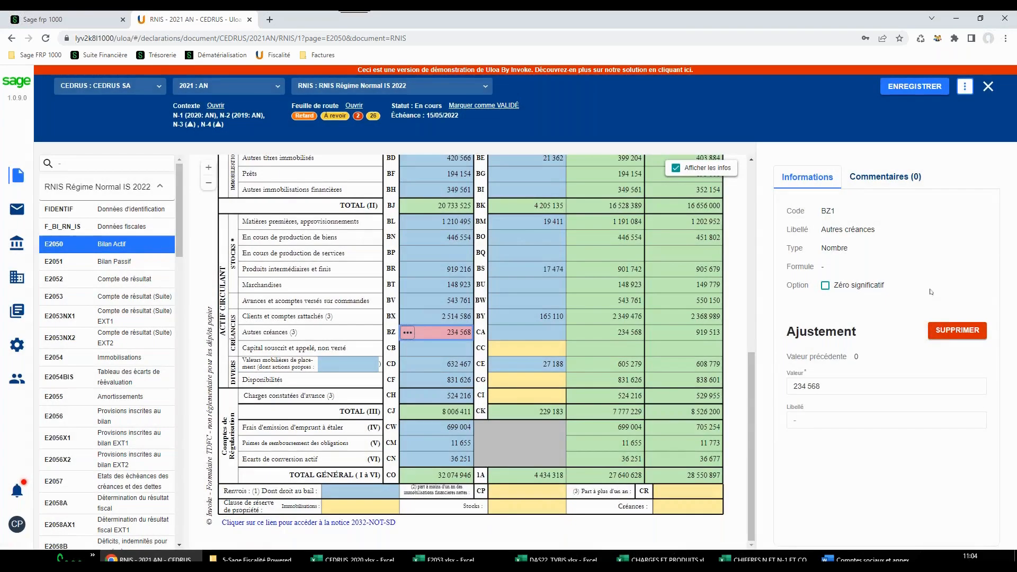
Delete the adjustment on the gross Autres créances amount (BZ) and hide the cell information
{"action": "left_click", "coordinate": [953, 332]}
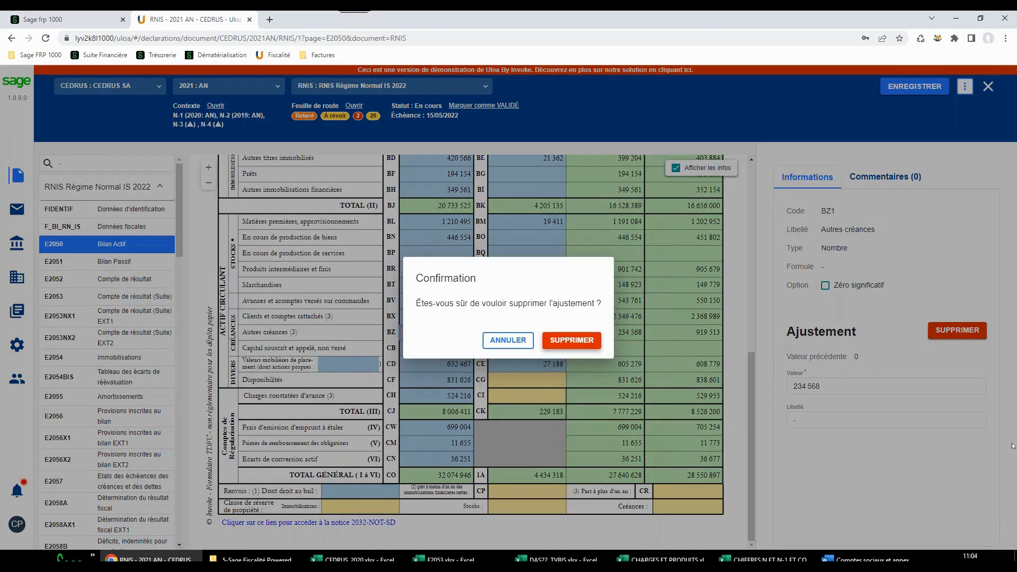
{"action": "left_click", "coordinate": [567, 338]}
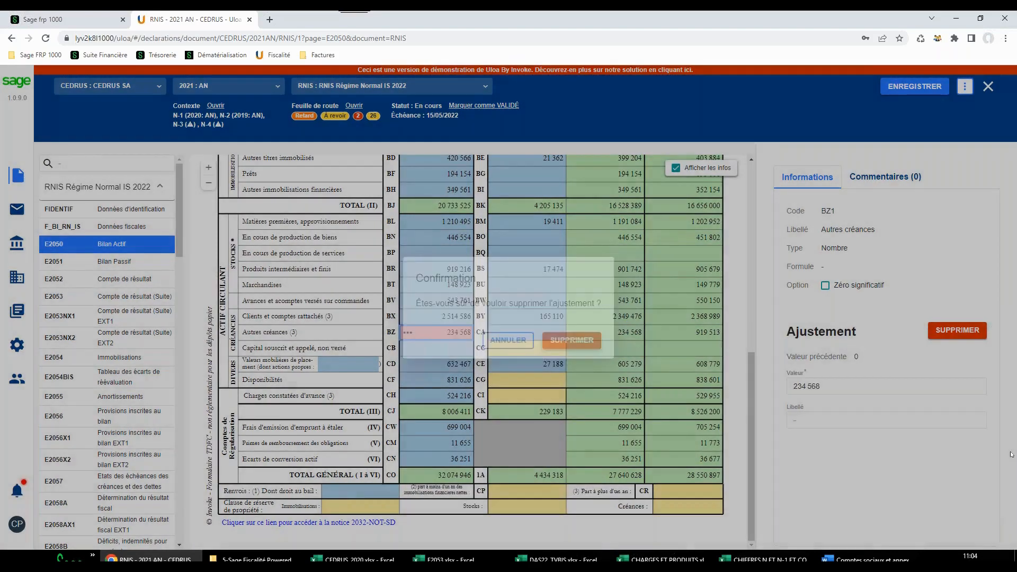
{"action": "left_click", "coordinate": [676, 168]}
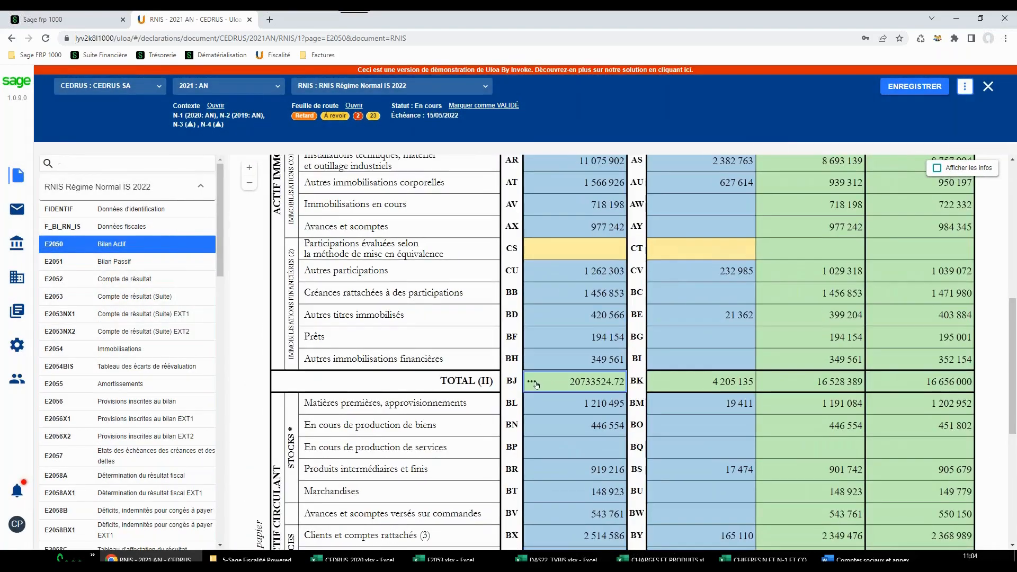
Open the justification of the gross fixed assets total (BJ), expand its formula to inspect the component cells, and close it
{"action": "left_click", "coordinate": [533, 382]}
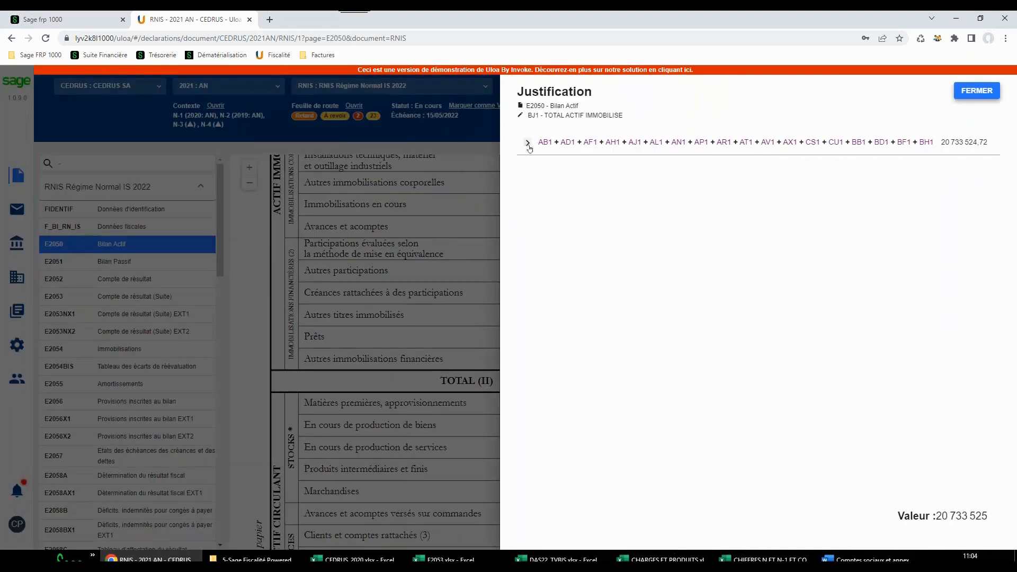
{"action": "left_click", "coordinate": [520, 143]}
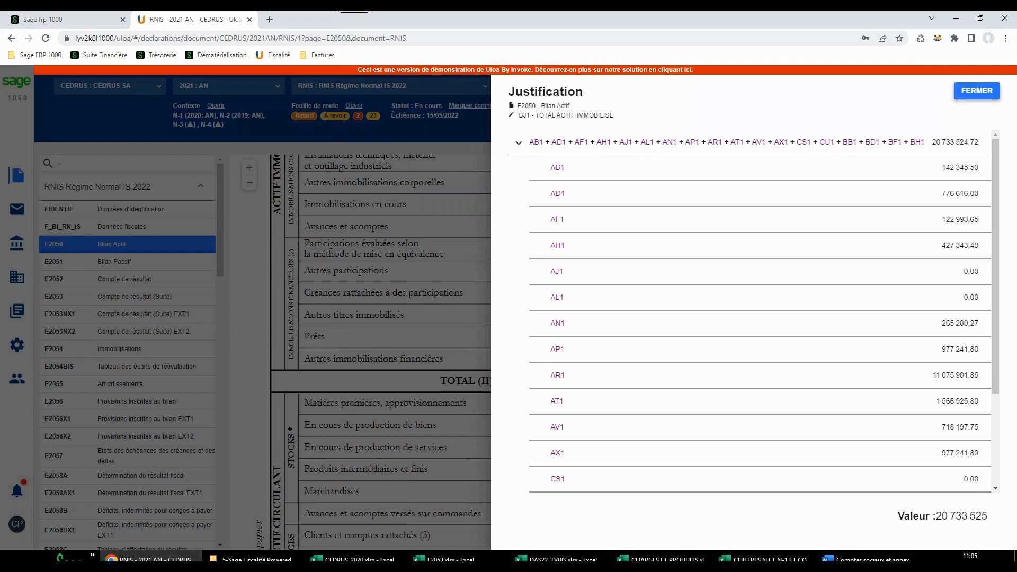
{"action": "left_click", "coordinate": [978, 90]}
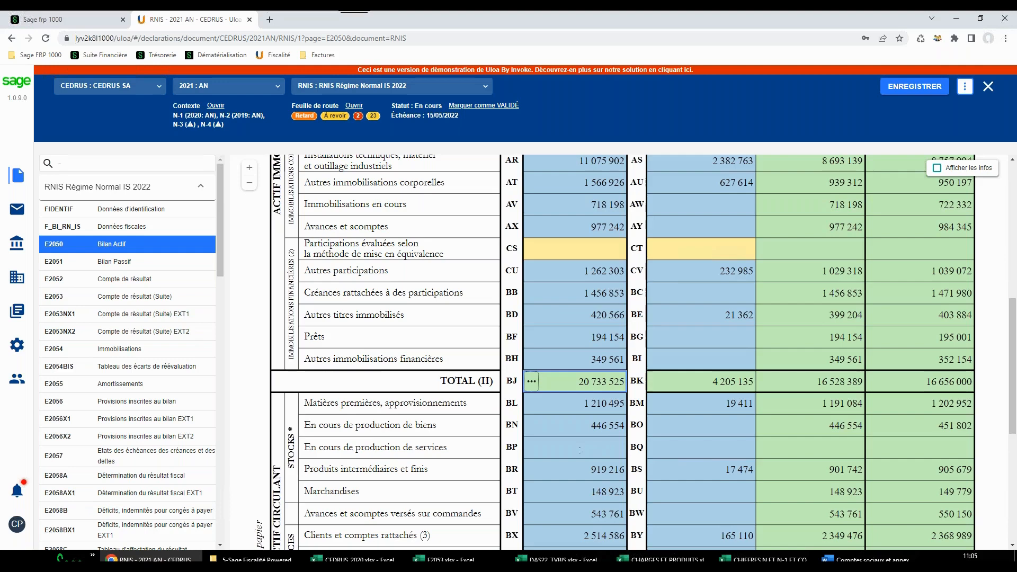
{"action": "scroll", "coordinate": [580, 450], "scroll_direction": "down", "scroll_amount": 4}
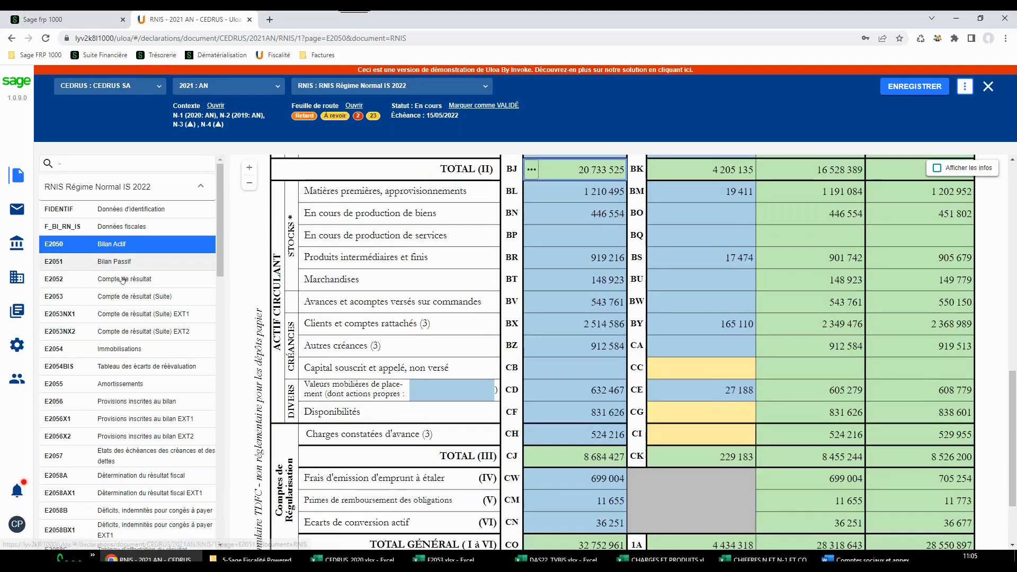
On form E2053, add an exceptional items detail line LQFGL with charges of 23445 and produits of 4578
{"action": "left_click", "coordinate": [129, 296]}
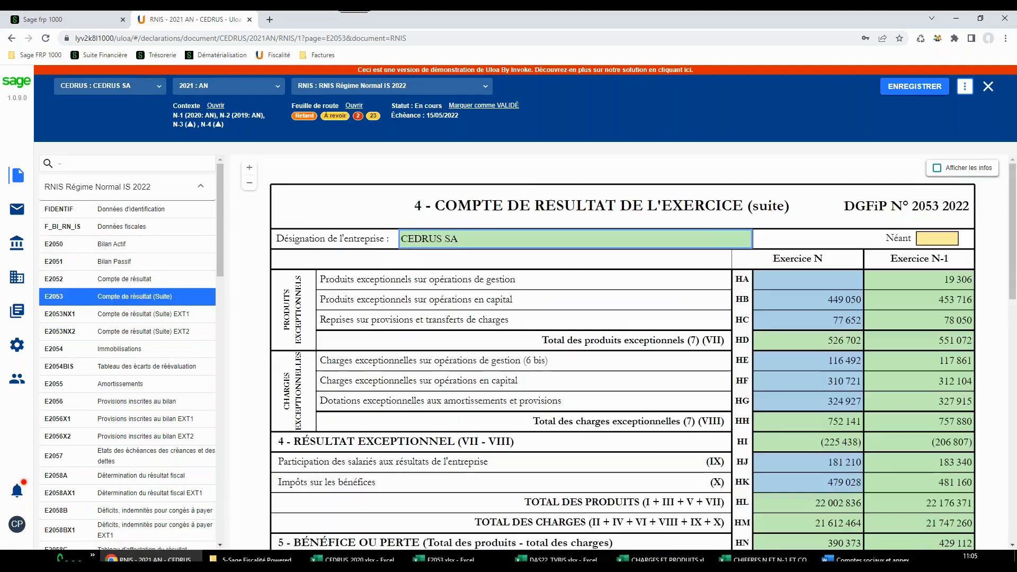
{"action": "scroll", "coordinate": [367, 383], "scroll_direction": "down", "scroll_amount": 11}
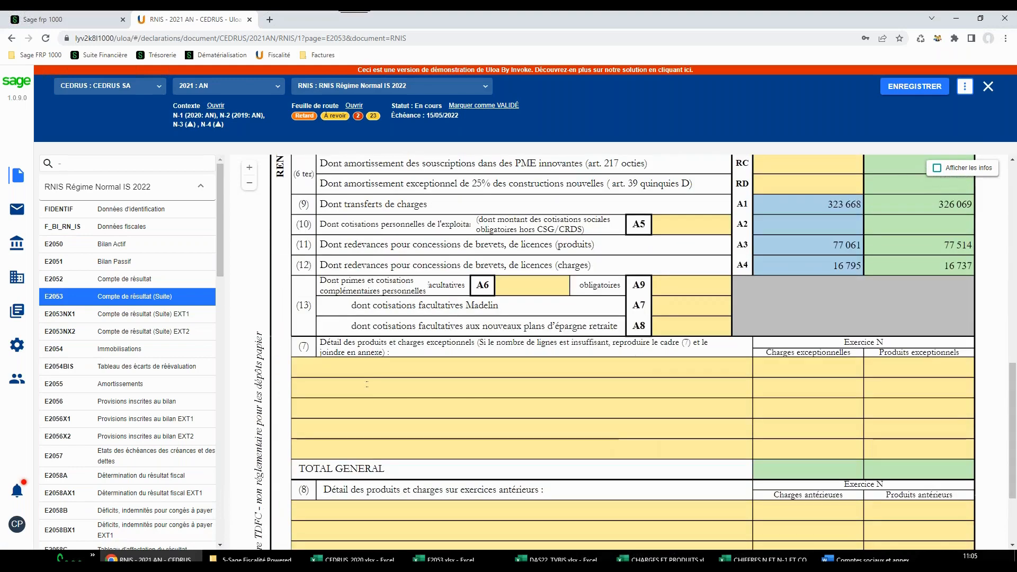
{"action": "left_click", "coordinate": [366, 368]}
{"action": "type", "text": "LQ"}
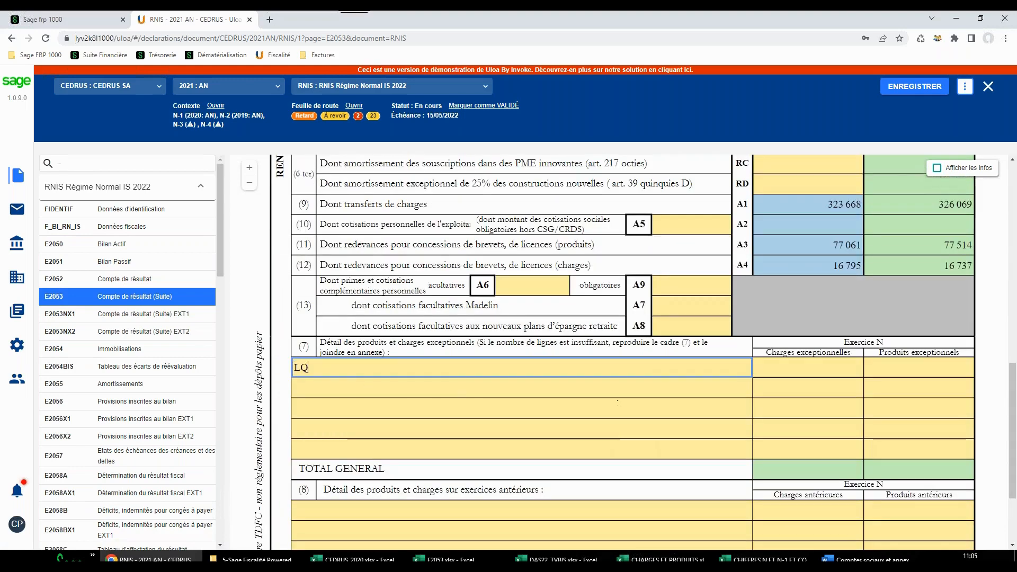
{"action": "type", "text": "FGL"}
{"action": "left_click", "coordinate": [830, 364]}
{"action": "type", "text": "23445"}
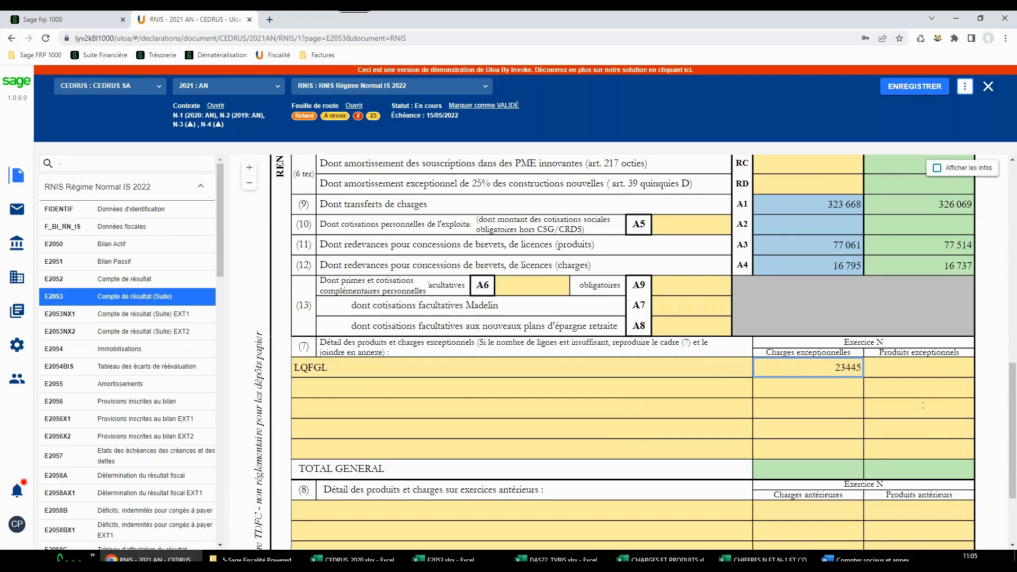
{"action": "key", "text": "Tab"}
{"action": "type", "text": "4 "}
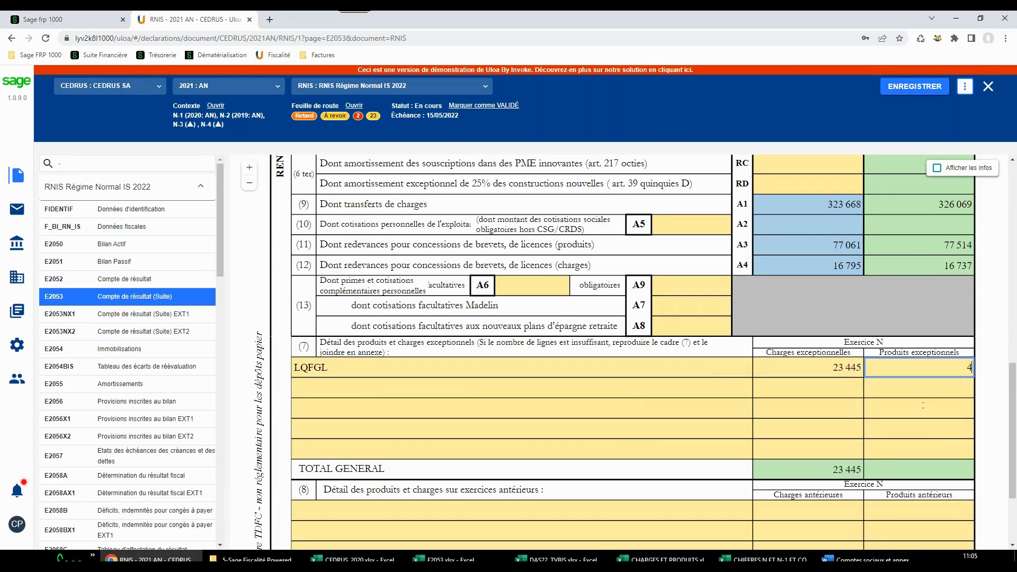
{"action": "type", "text": "578"}
{"action": "key", "text": "Tab"}
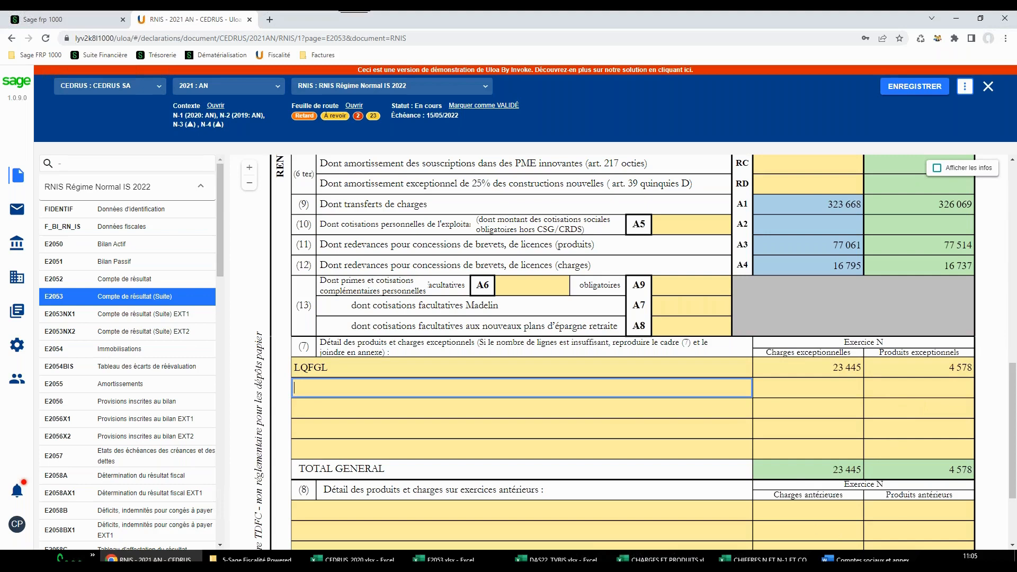
Check E2053.xlsx in Excel, return to the declaration in Chrome and set up a Tableau entry import with format E2053
{"action": "left_click", "coordinate": [450, 560]}
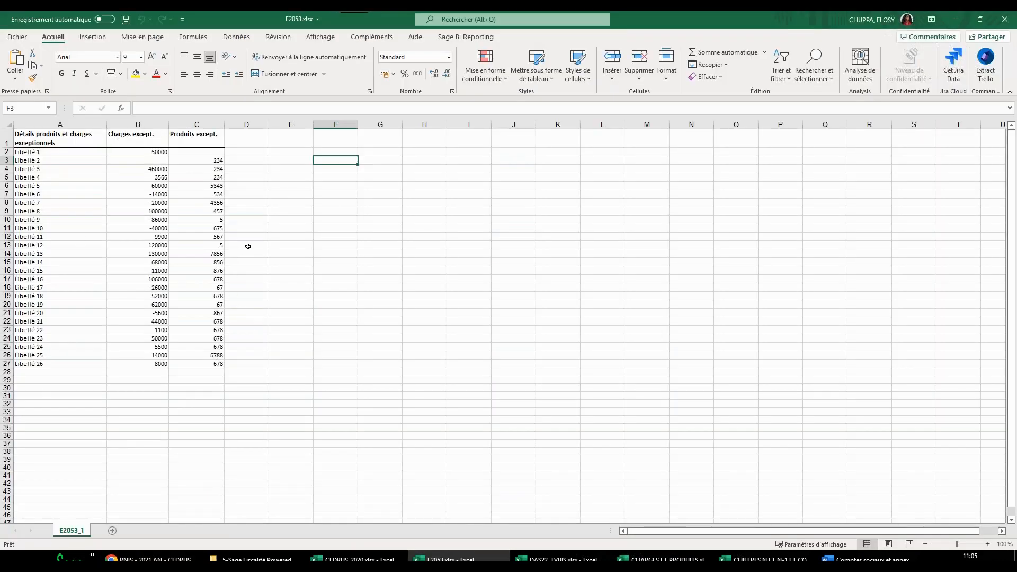
{"action": "left_click", "coordinate": [148, 560]}
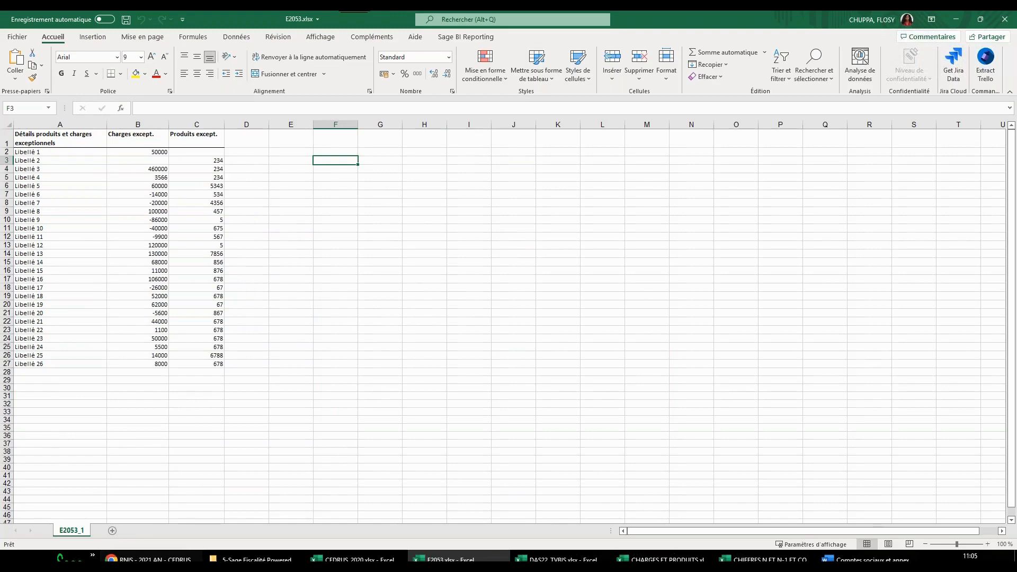
{"action": "left_click", "coordinate": [965, 85]}
{"action": "mouse_move", "coordinate": [868, 128]}
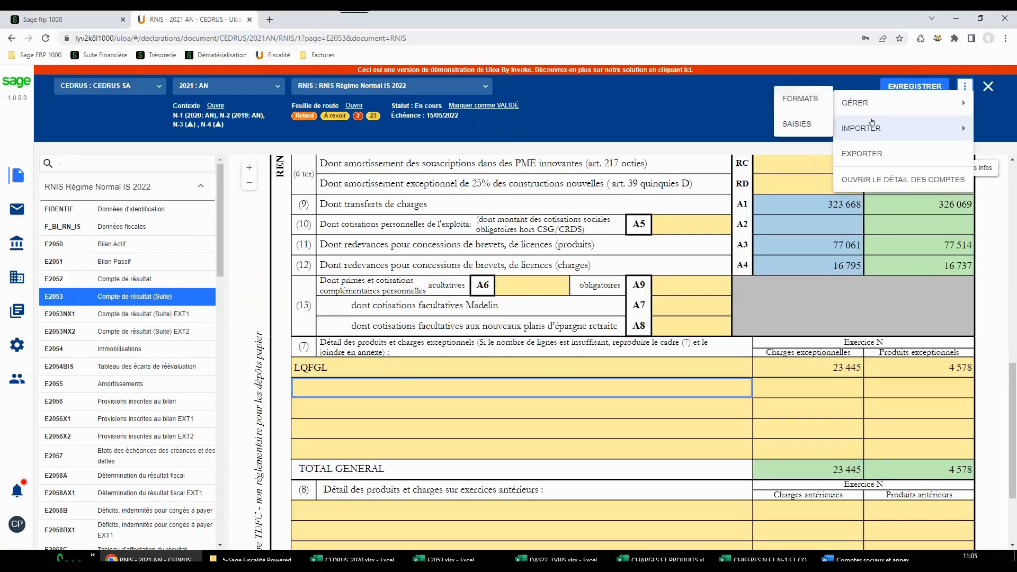
{"action": "left_click", "coordinate": [813, 123]}
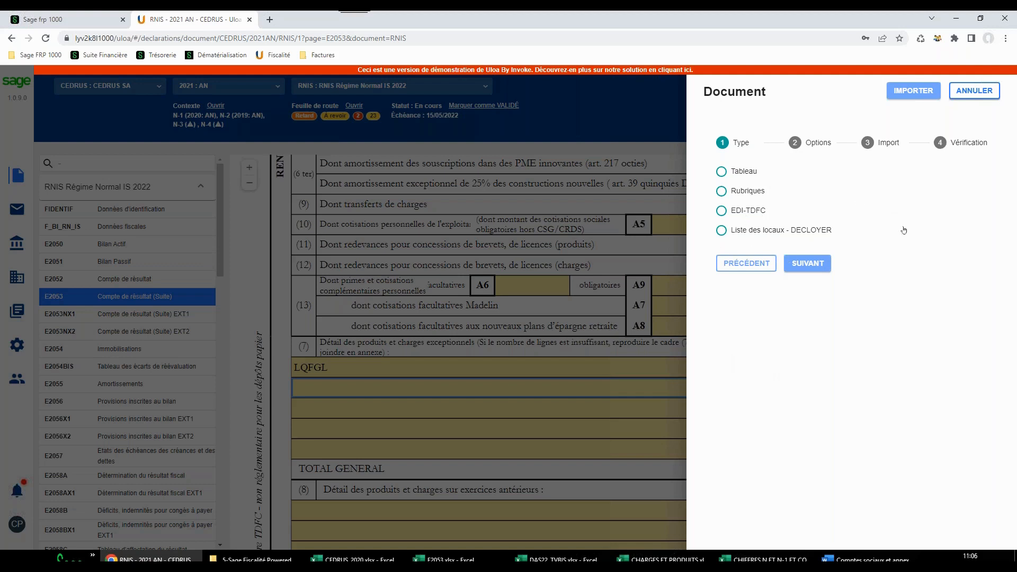
{"action": "left_click", "coordinate": [722, 171]}
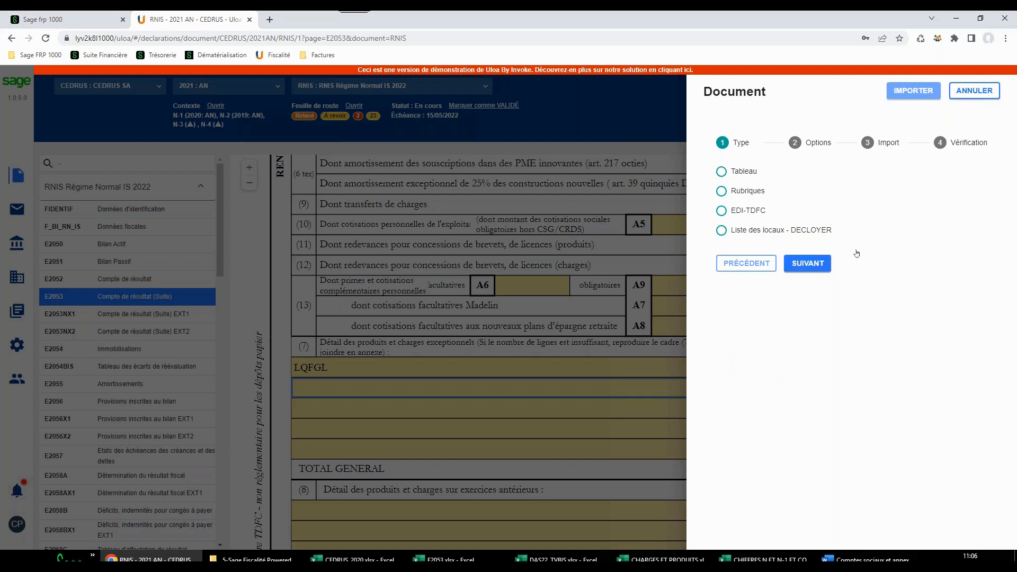
{"action": "left_click", "coordinate": [821, 267]}
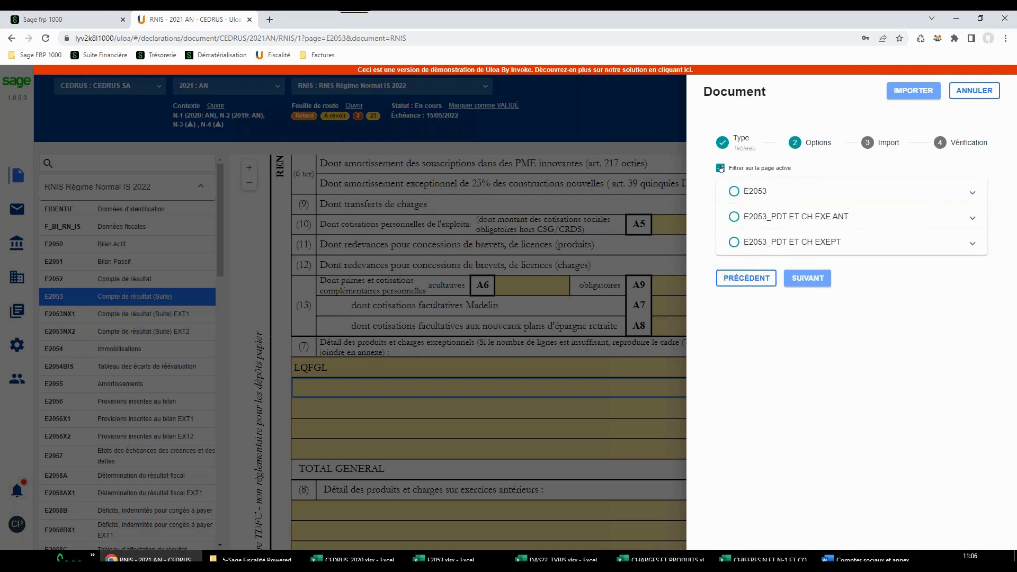
{"action": "left_click", "coordinate": [735, 191]}
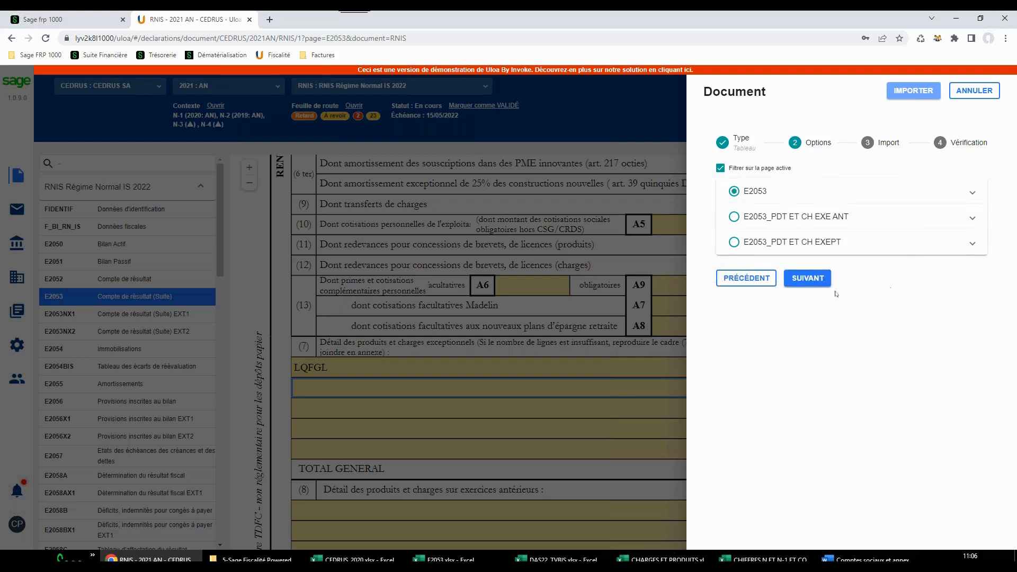
{"action": "left_click", "coordinate": [807, 278]}
Select E2053.xlsx from the IMPORT GENERIQUE\E2053 folder as the table to import, verify it and run the import
{"action": "left_click", "coordinate": [970, 181]}
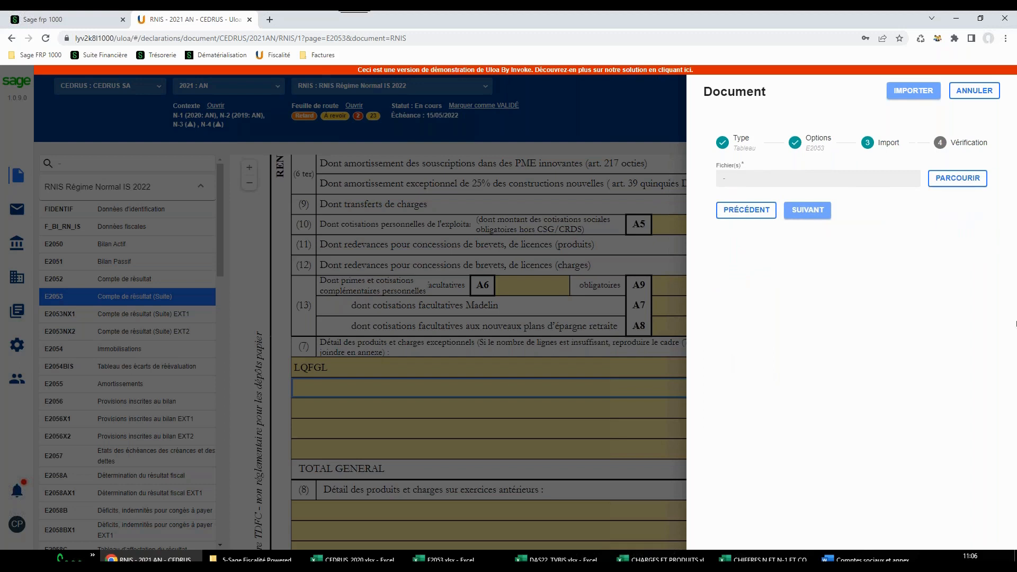
{"action": "left_click", "coordinate": [131, 35]}
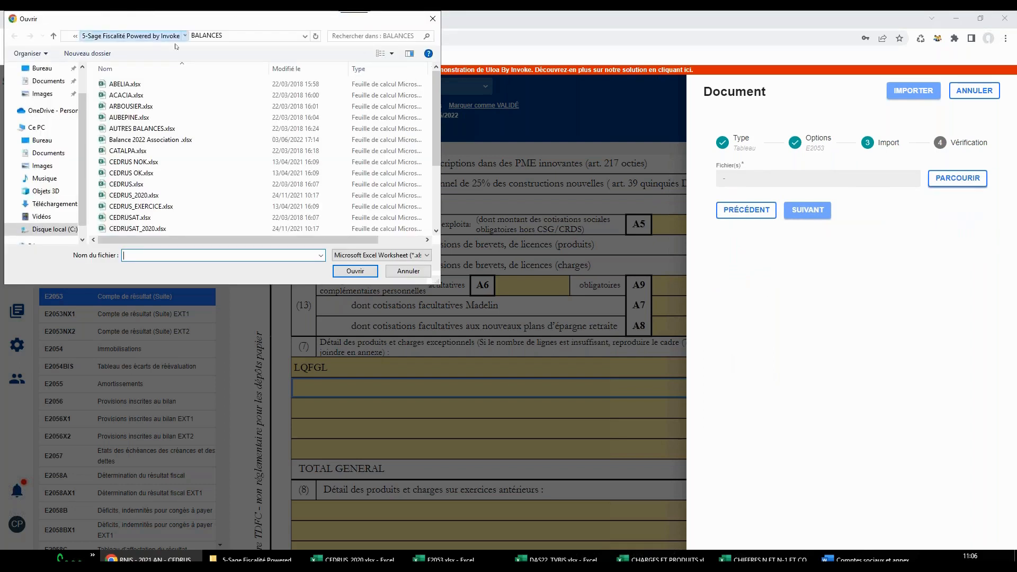
{"action": "double_click", "coordinate": [147, 107]}
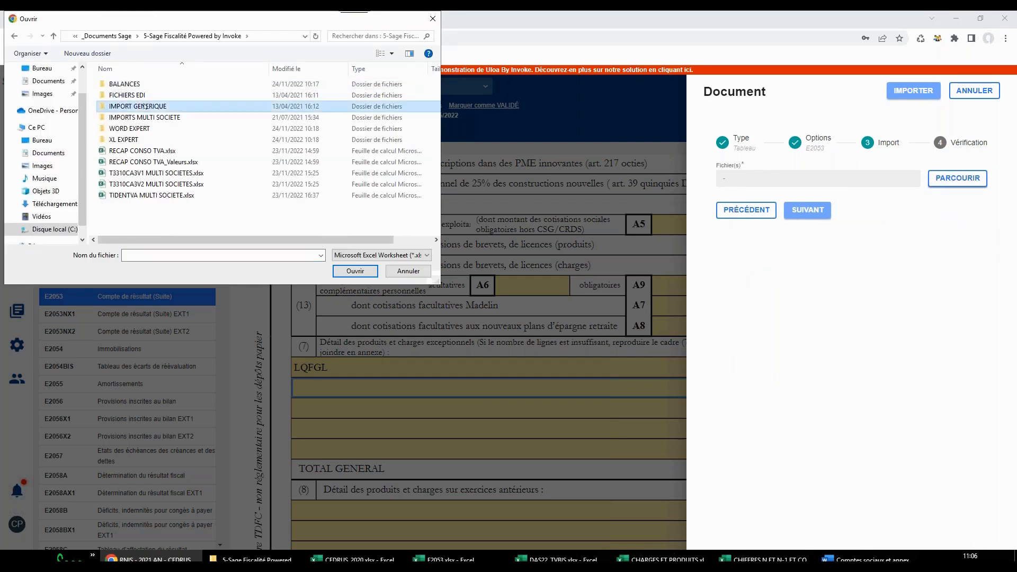
{"action": "double_click", "coordinate": [123, 108]}
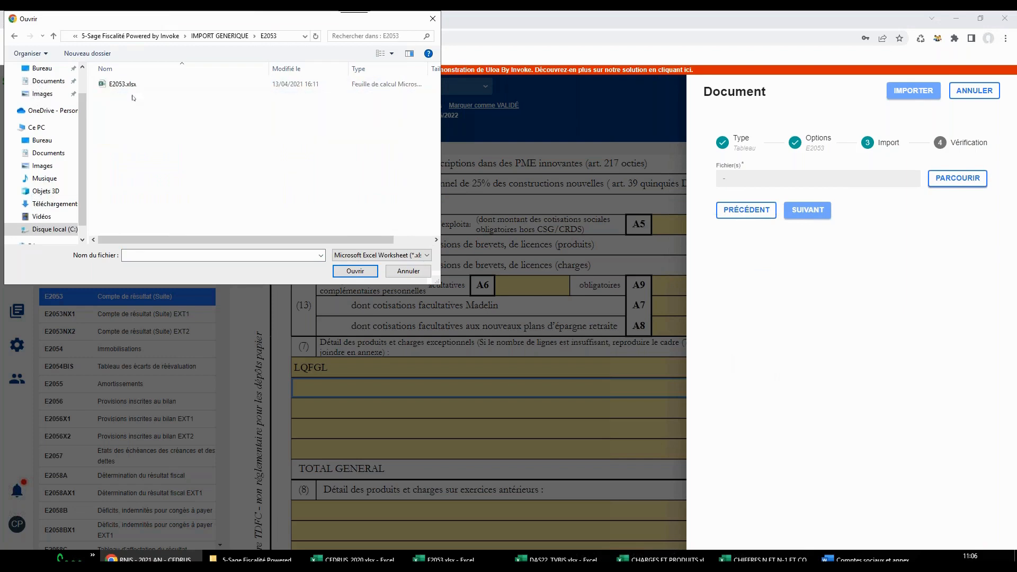
{"action": "left_click", "coordinate": [130, 84]}
{"action": "left_click", "coordinate": [355, 272]}
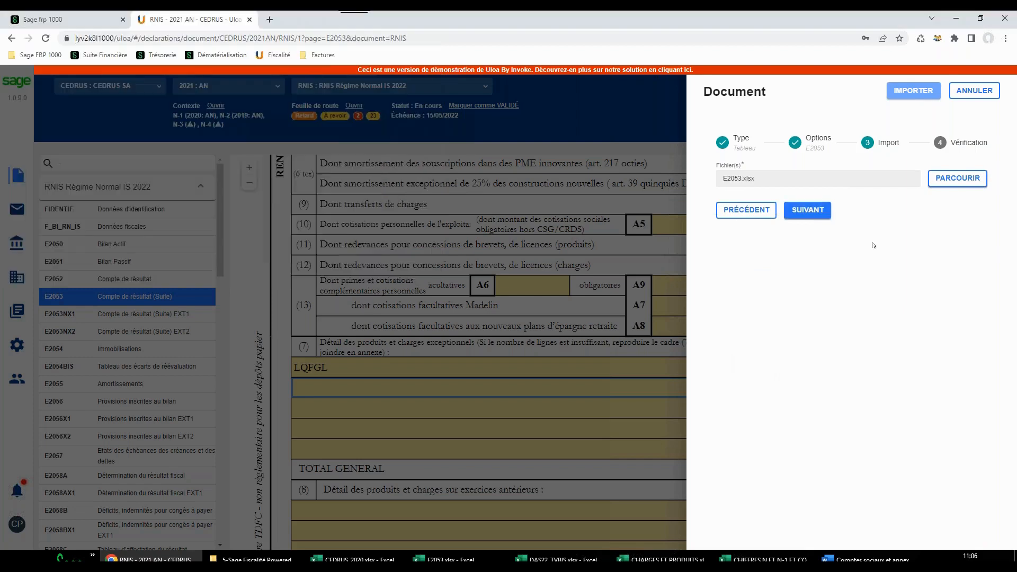
{"action": "left_click", "coordinate": [808, 210]}
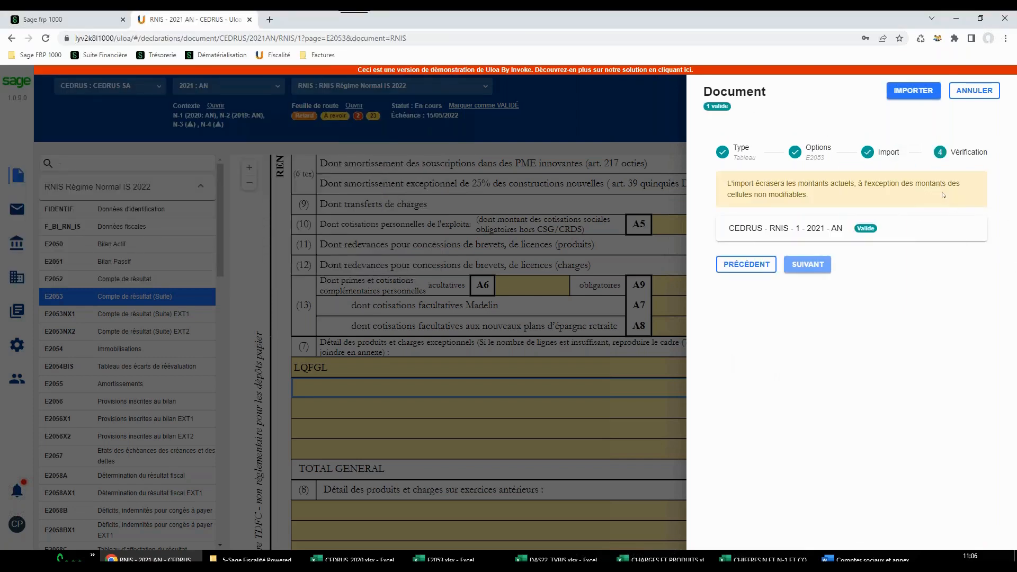
{"action": "left_click", "coordinate": [913, 91]}
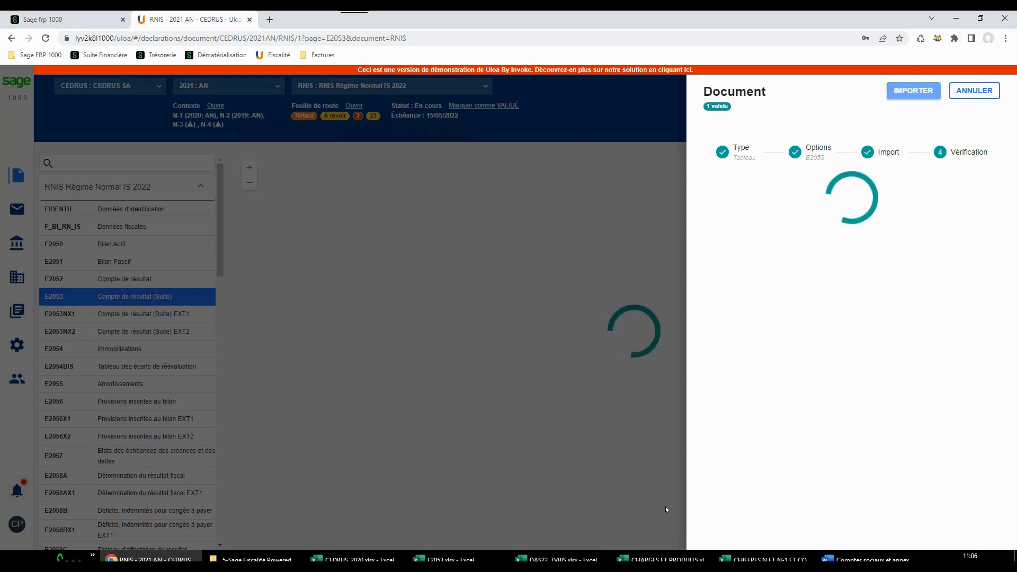
Check the imported exceptional items on form E2053 and its extension page E2053NX1
{"action": "scroll", "coordinate": [702, 457], "scroll_direction": "down", "scroll_amount": 8}
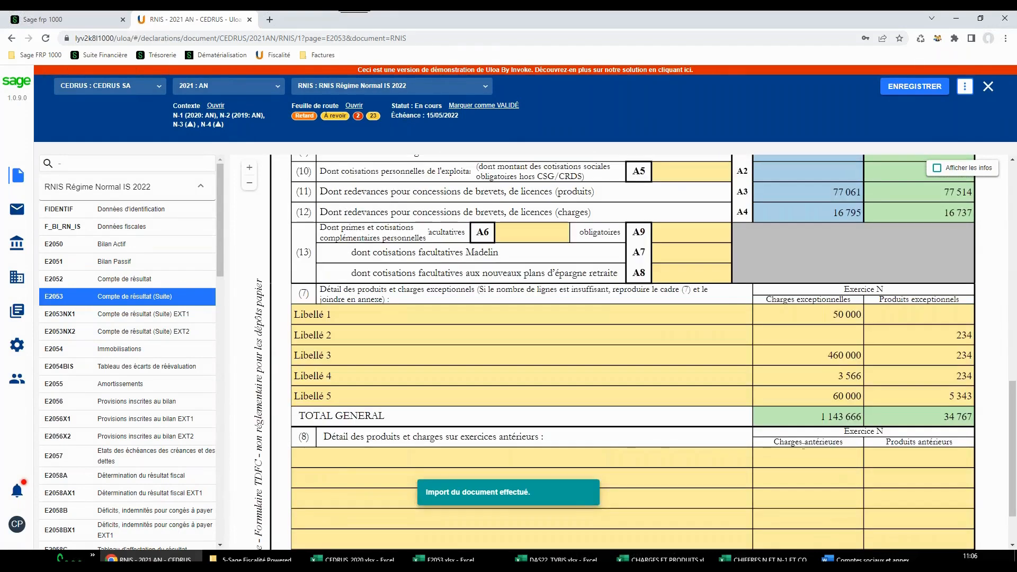
{"action": "left_click", "coordinate": [171, 315]}
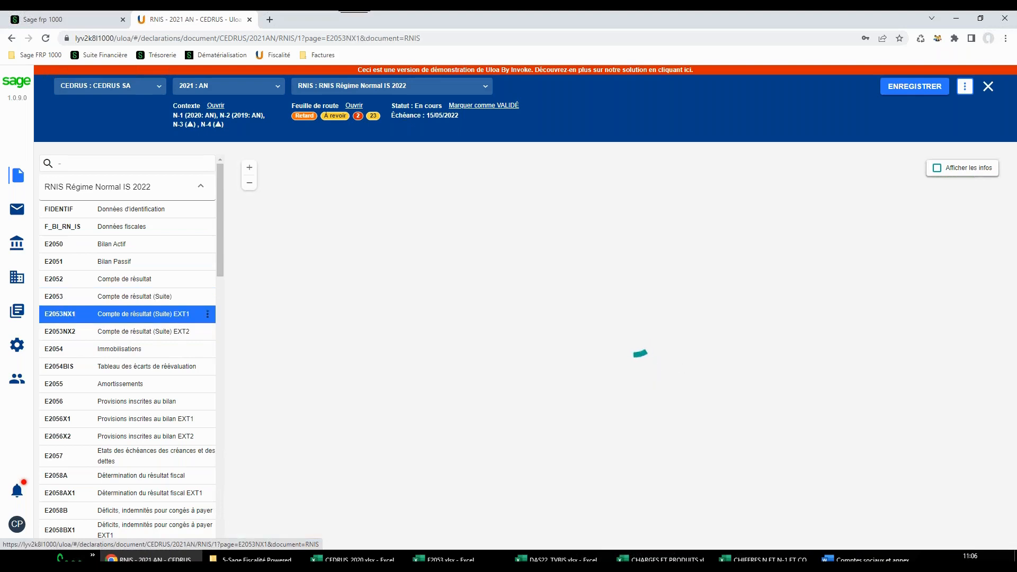
{"action": "scroll", "coordinate": [547, 354], "scroll_direction": "down", "scroll_amount": 4}
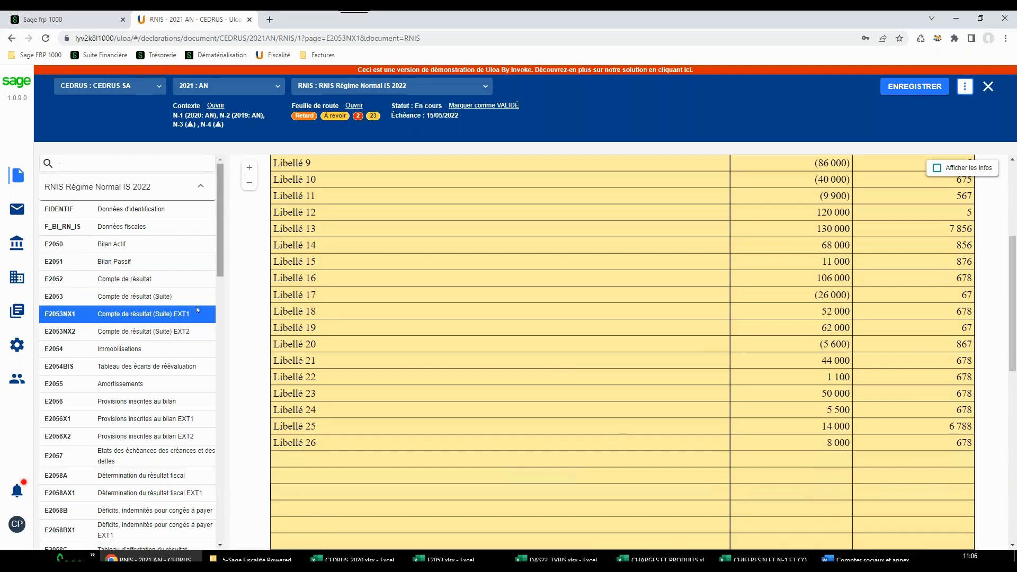
Browse the forms of the RNIS declaration and open E2059G, Filiales et participations
{"action": "scroll", "coordinate": [147, 388], "scroll_direction": "down", "scroll_amount": 3}
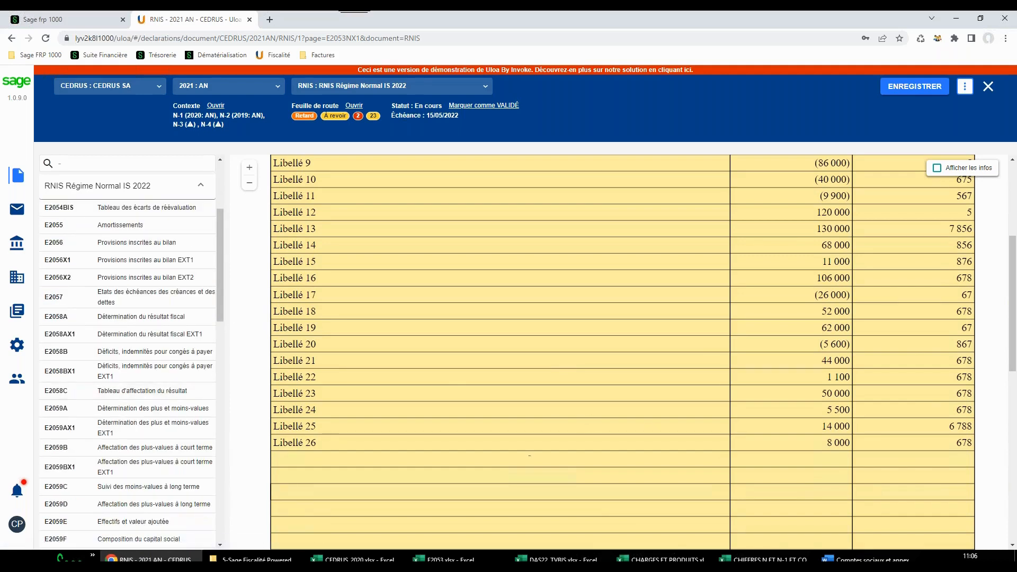
{"action": "scroll", "coordinate": [150, 415], "scroll_direction": "down", "scroll_amount": 4}
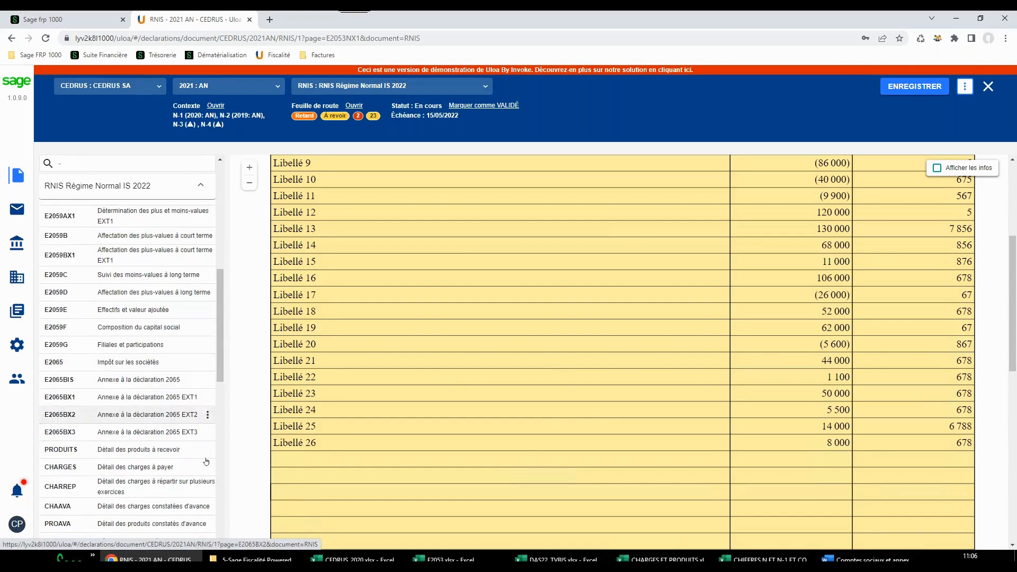
{"action": "scroll", "coordinate": [177, 442], "scroll_direction": "down", "scroll_amount": 2}
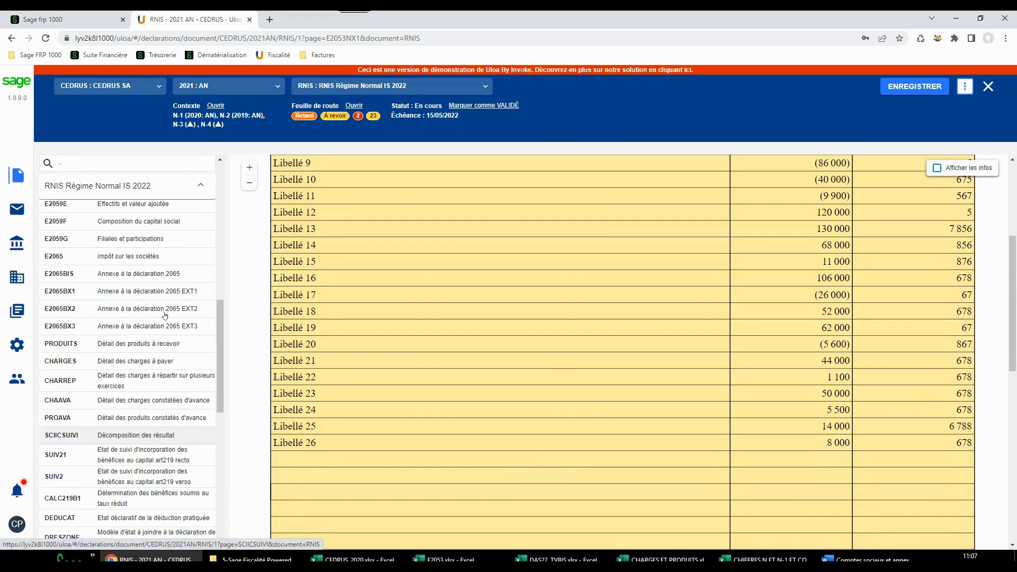
{"action": "scroll", "coordinate": [164, 418], "scroll_direction": "down", "scroll_amount": 2}
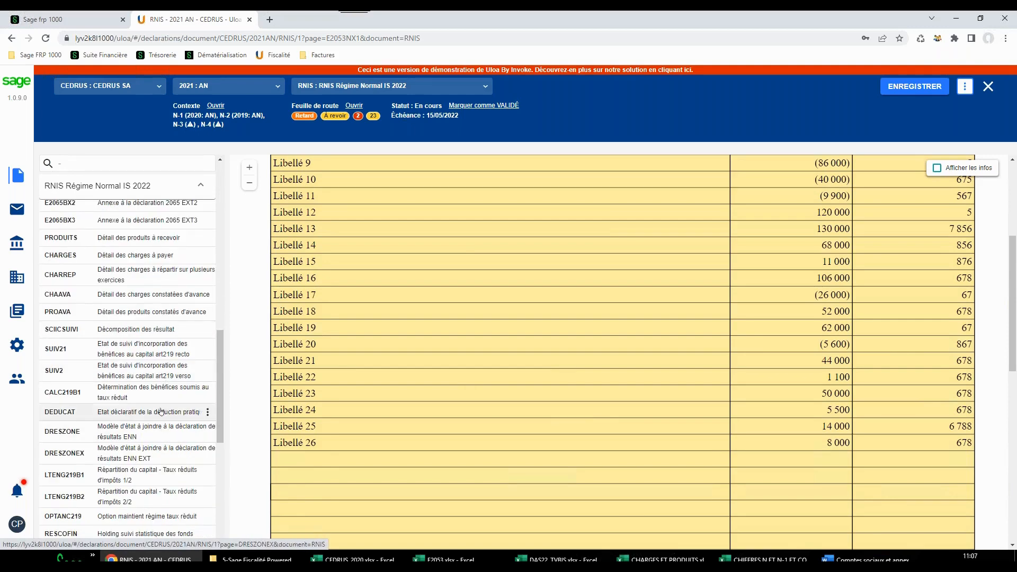
{"action": "scroll", "coordinate": [159, 414], "scroll_direction": "down", "scroll_amount": 2}
{"action": "scroll", "coordinate": [144, 289], "scroll_direction": "down", "scroll_amount": 4}
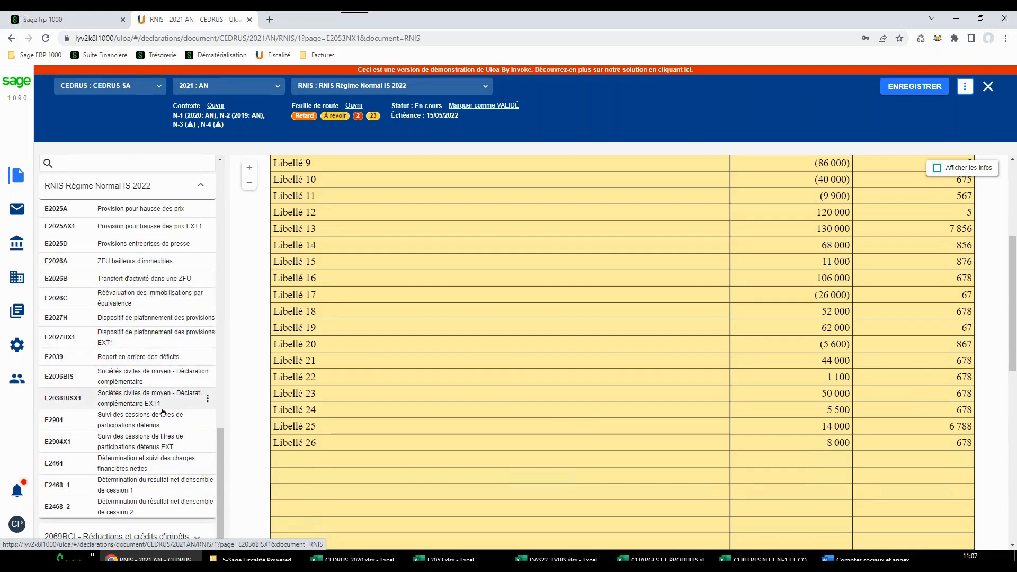
{"action": "scroll", "coordinate": [161, 371], "scroll_direction": "up", "scroll_amount": 4}
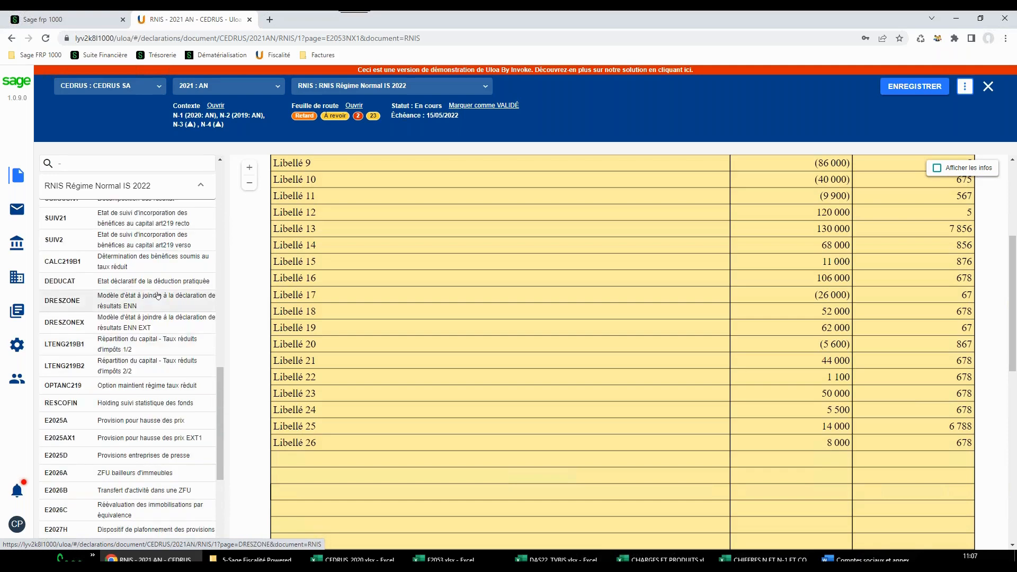
{"action": "scroll", "coordinate": [158, 295], "scroll_direction": "up", "scroll_amount": 4}
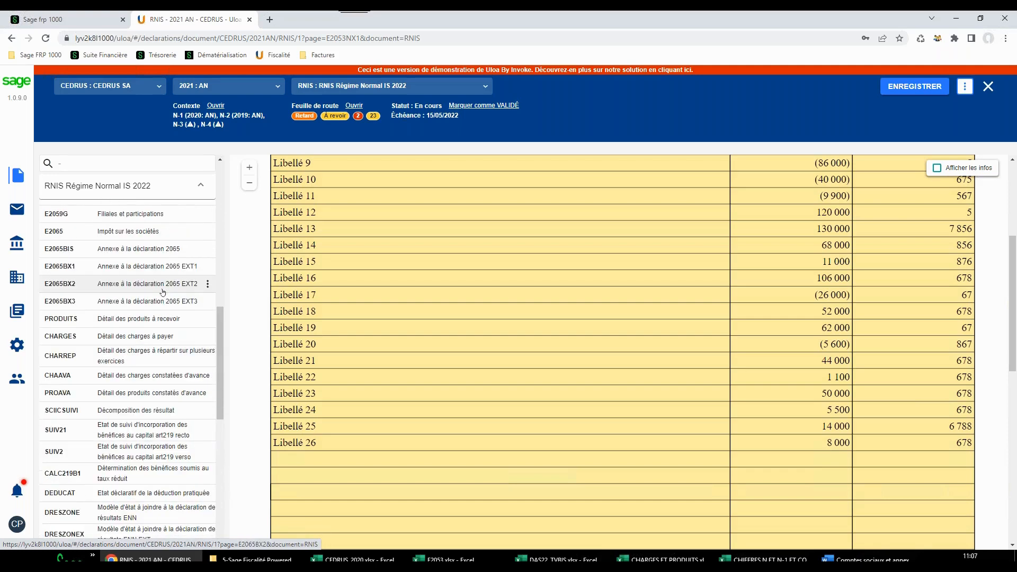
{"action": "left_click", "coordinate": [159, 214]}
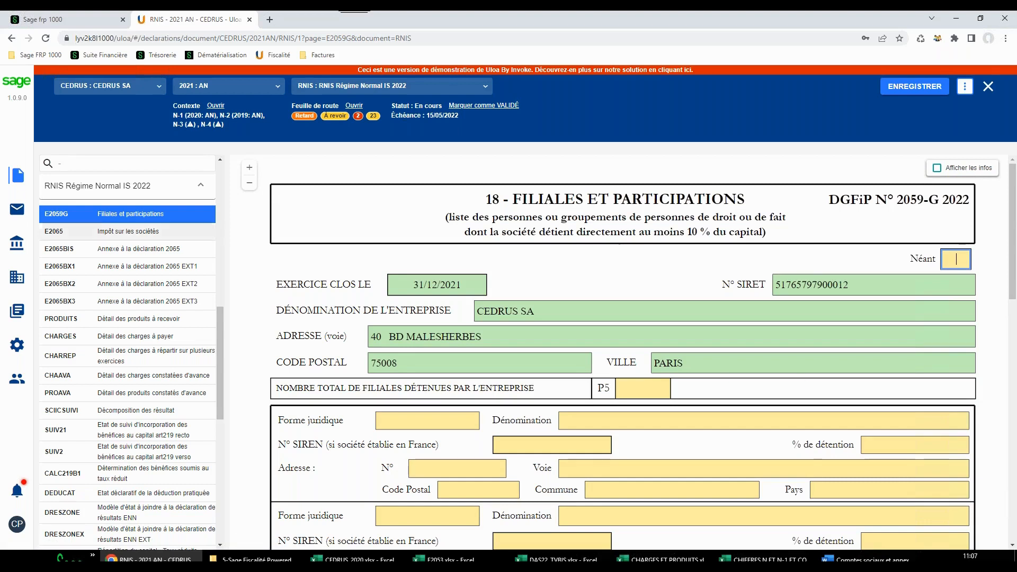
Open form E2059G in a second browser tab, switch it to period 2020 : AN and review the subsidiaries declared there
{"action": "mouse_move", "coordinate": [205, 216]}
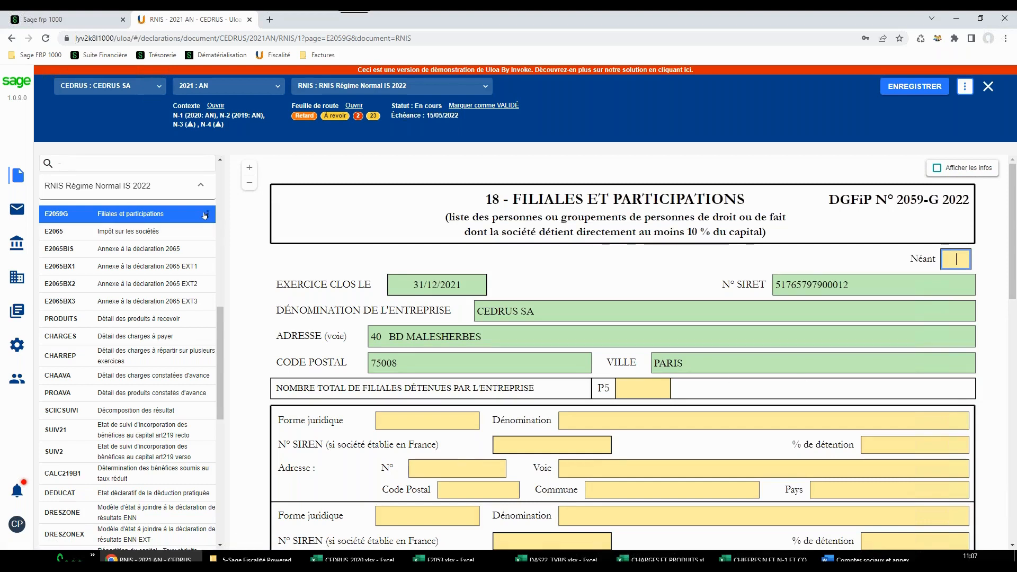
{"action": "right_click", "coordinate": [209, 214]}
{"action": "right_click", "coordinate": [185, 210]}
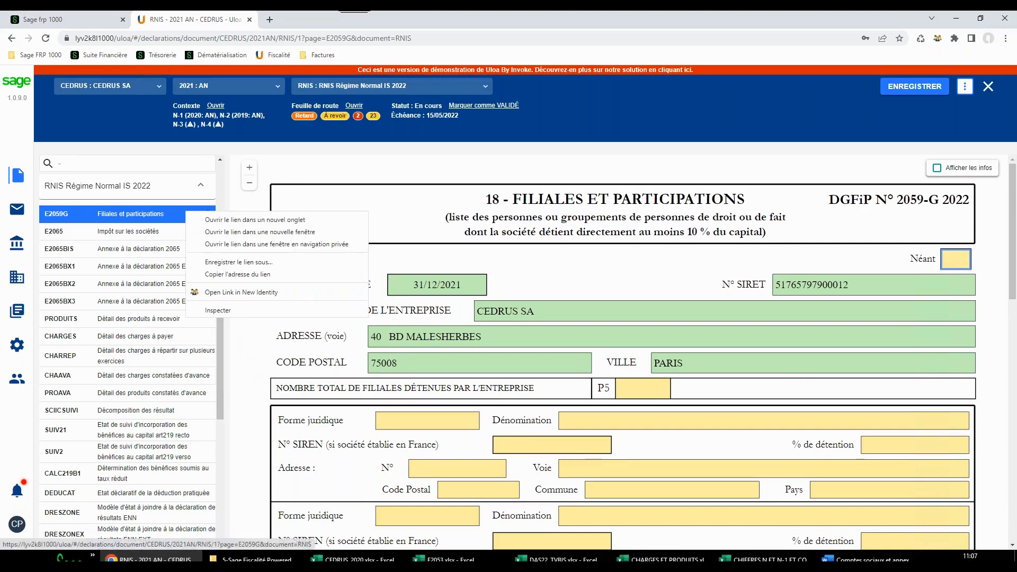
{"action": "left_click", "coordinate": [259, 220]}
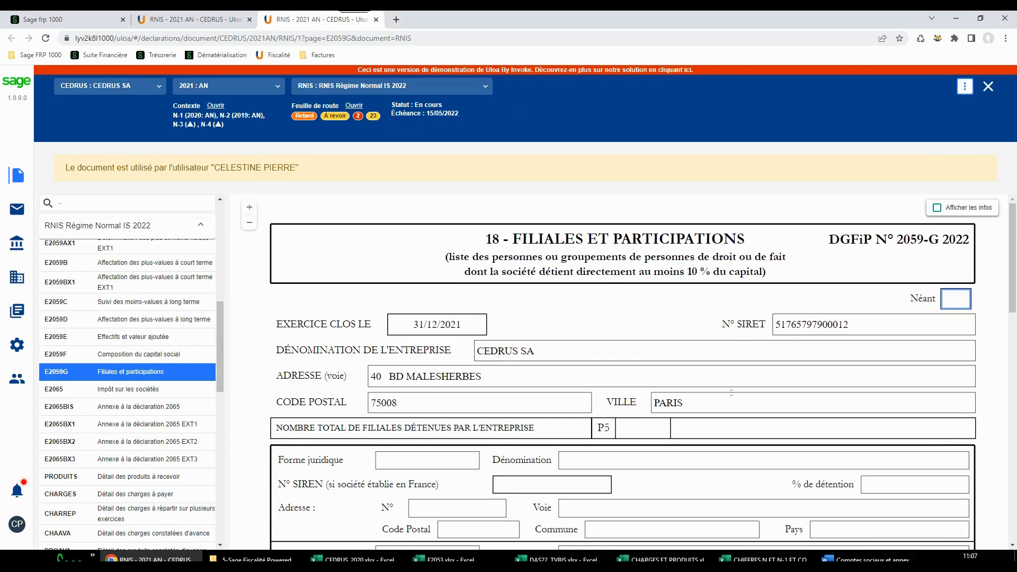
{"action": "left_click", "coordinate": [276, 88]}
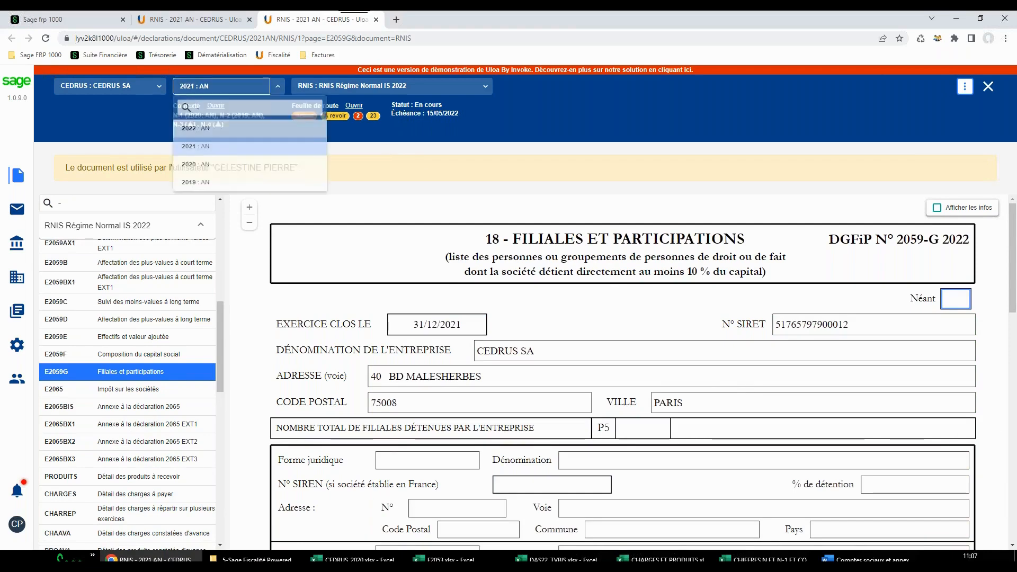
{"action": "left_click", "coordinate": [205, 168]}
{"action": "left_click", "coordinate": [528, 88]}
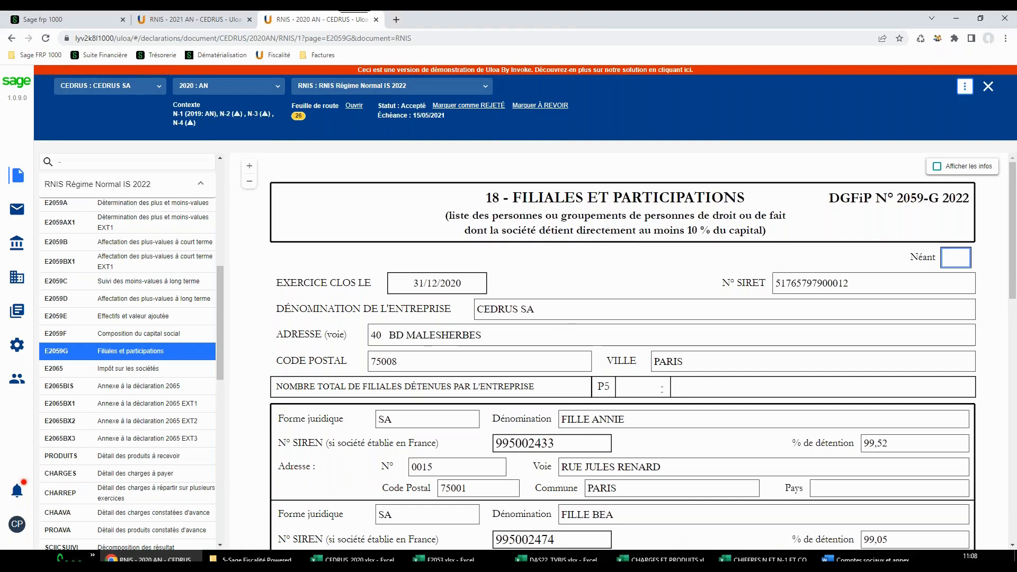
{"action": "scroll", "coordinate": [662, 389], "scroll_direction": "down", "scroll_amount": 3}
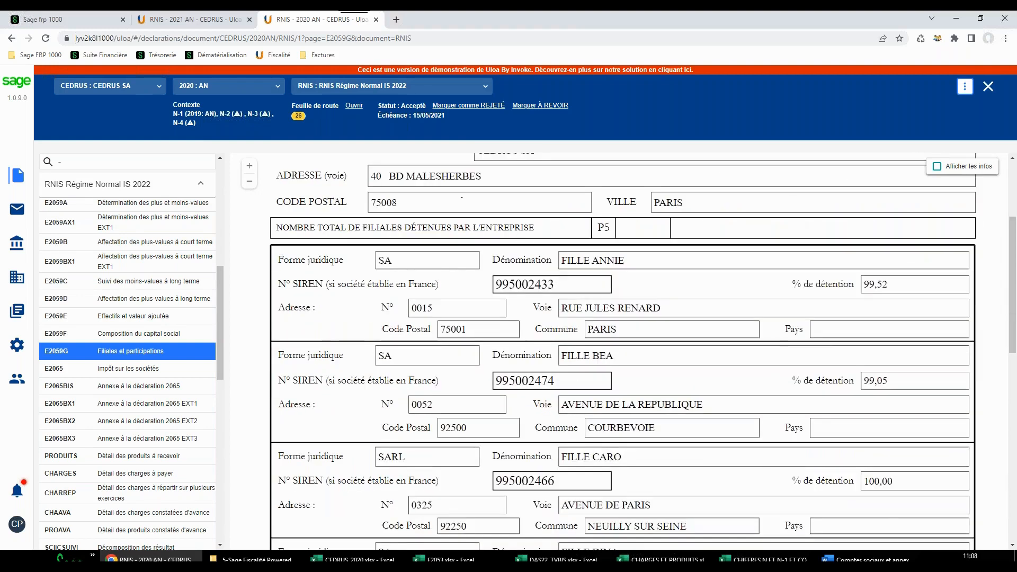
{"action": "scroll", "coordinate": [462, 197], "scroll_direction": "up", "scroll_amount": 3}
Return to the 2021 declaration and copy the texts from N-1 into the current page E2059G
{"action": "left_click", "coordinate": [212, 19]}
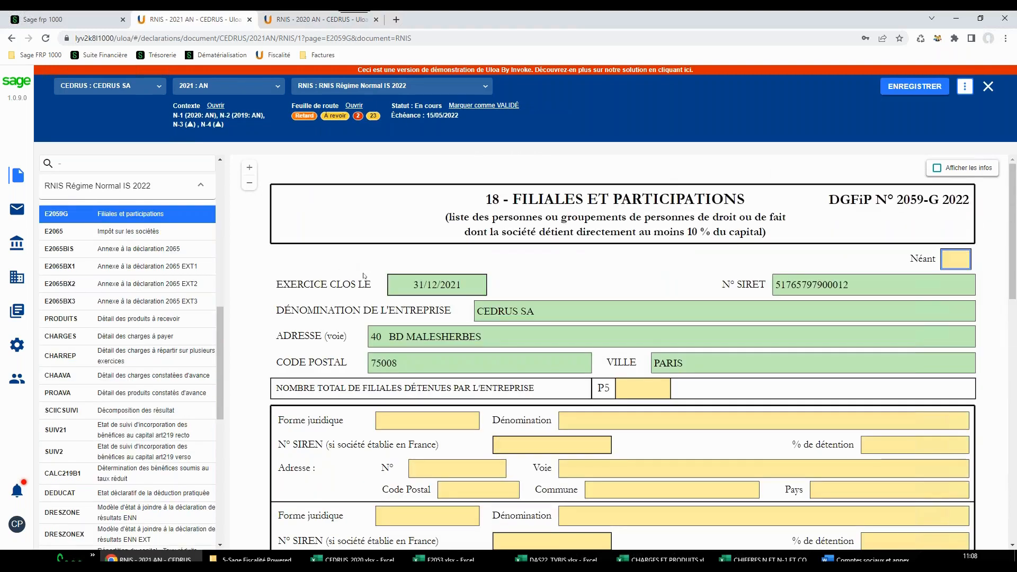
{"action": "left_click", "coordinate": [973, 84]}
{"action": "mouse_move", "coordinate": [883, 101]}
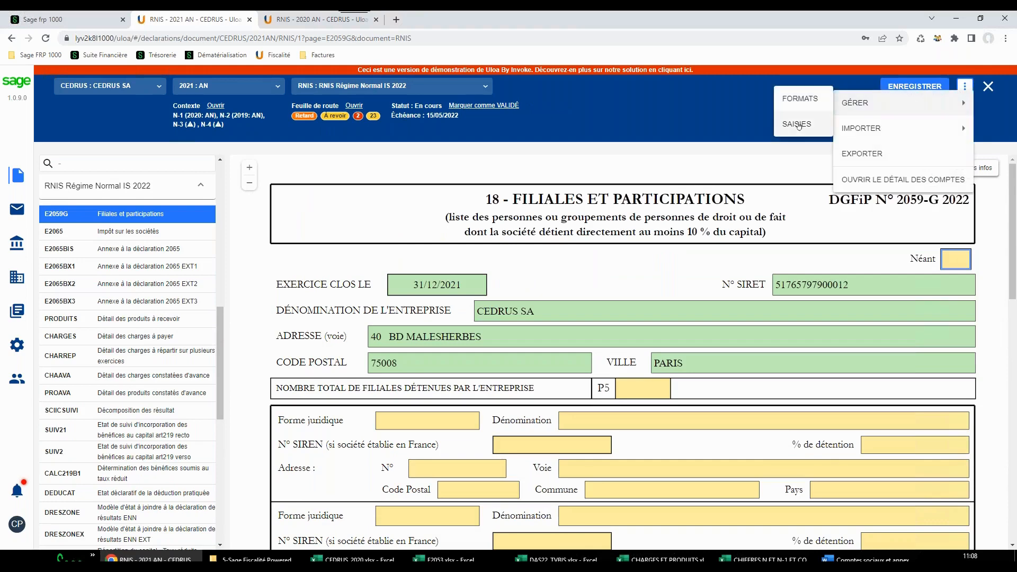
{"action": "left_click", "coordinate": [794, 126]}
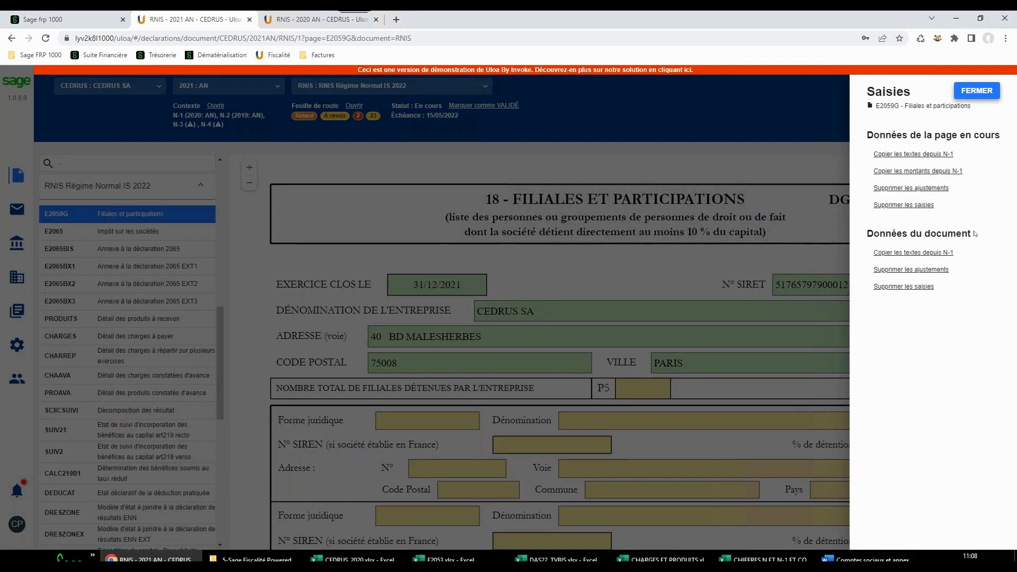
{"action": "left_click", "coordinate": [919, 154]}
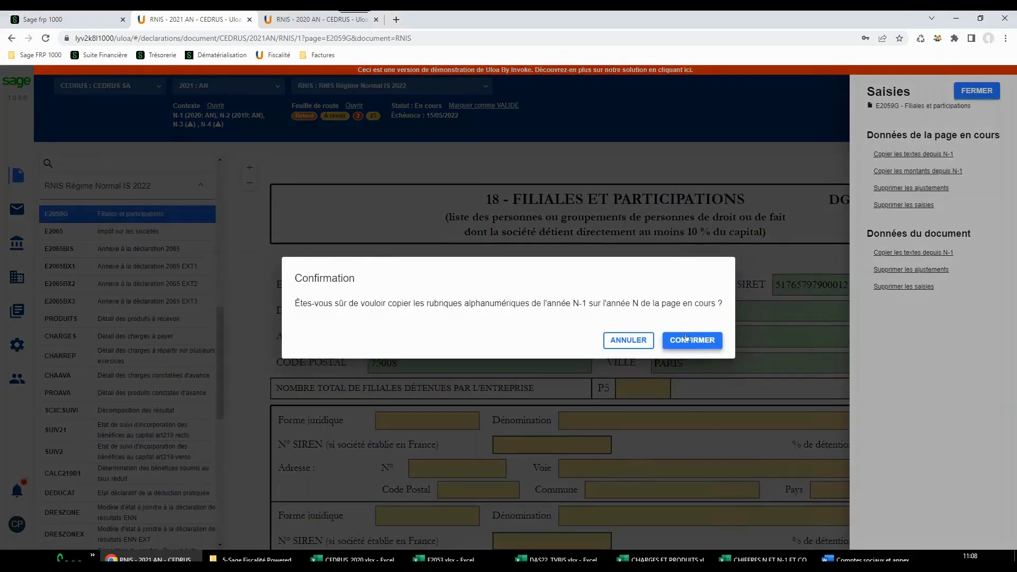
{"action": "left_click", "coordinate": [693, 341]}
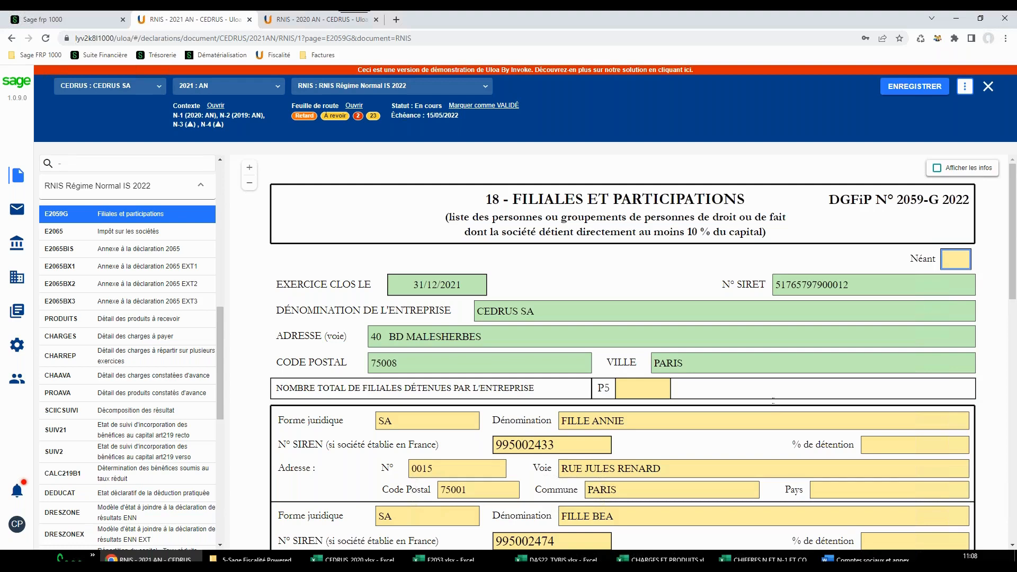
Open the declaration's blocking errors, consult the EDI error on E2059G cell GS1 and set Néant to X
{"action": "left_click", "coordinate": [359, 116]}
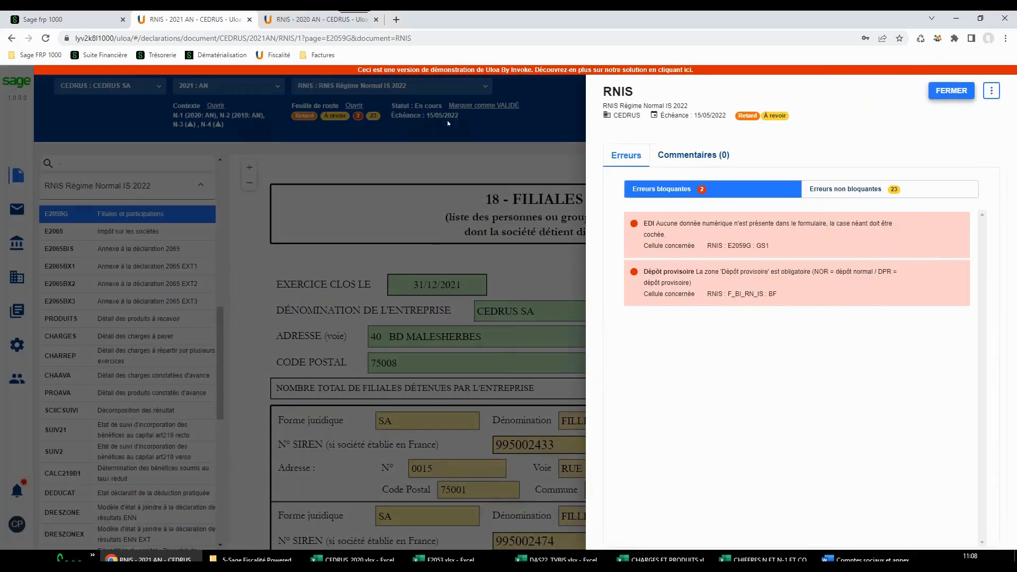
{"action": "mouse_move", "coordinate": [858, 289]}
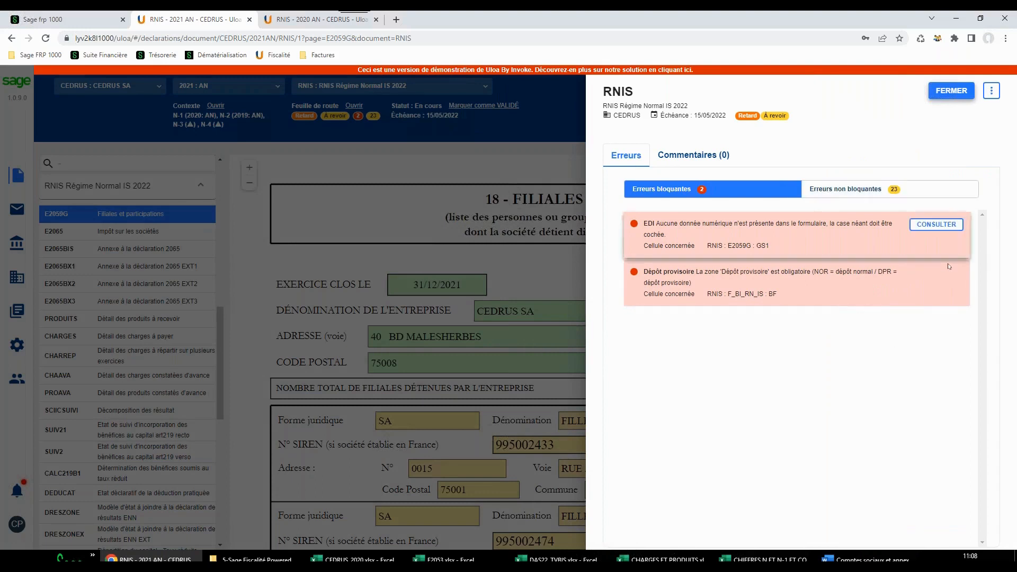
{"action": "mouse_move", "coordinate": [937, 235]}
{"action": "left_click", "coordinate": [937, 224]}
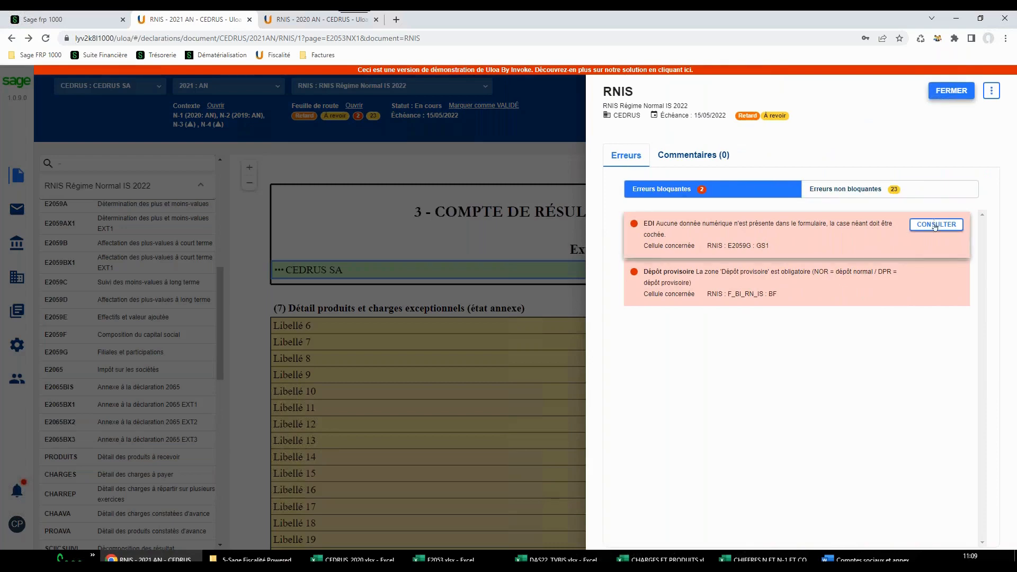
{"action": "left_click", "coordinate": [935, 225]}
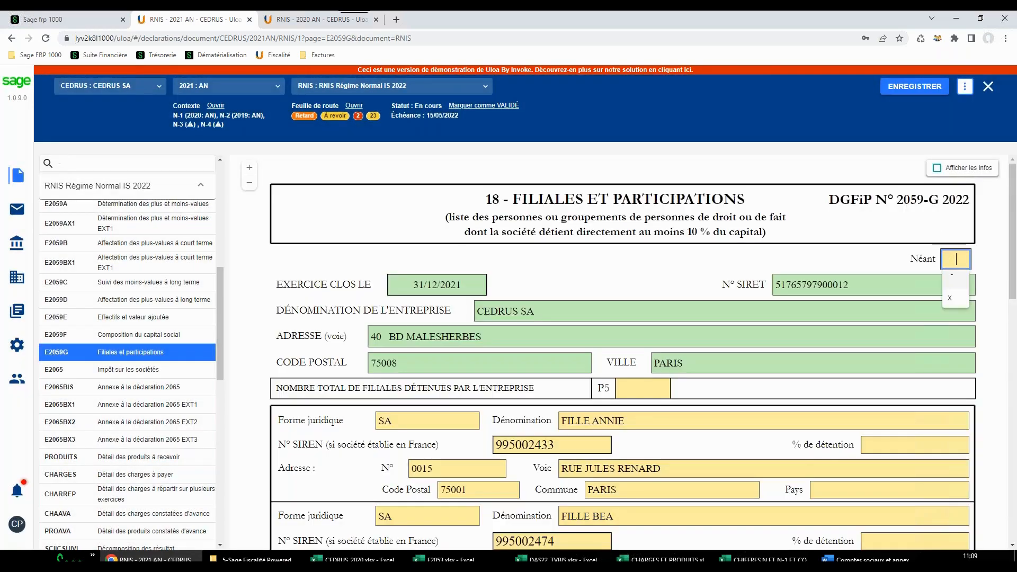
{"action": "left_click", "coordinate": [953, 300]}
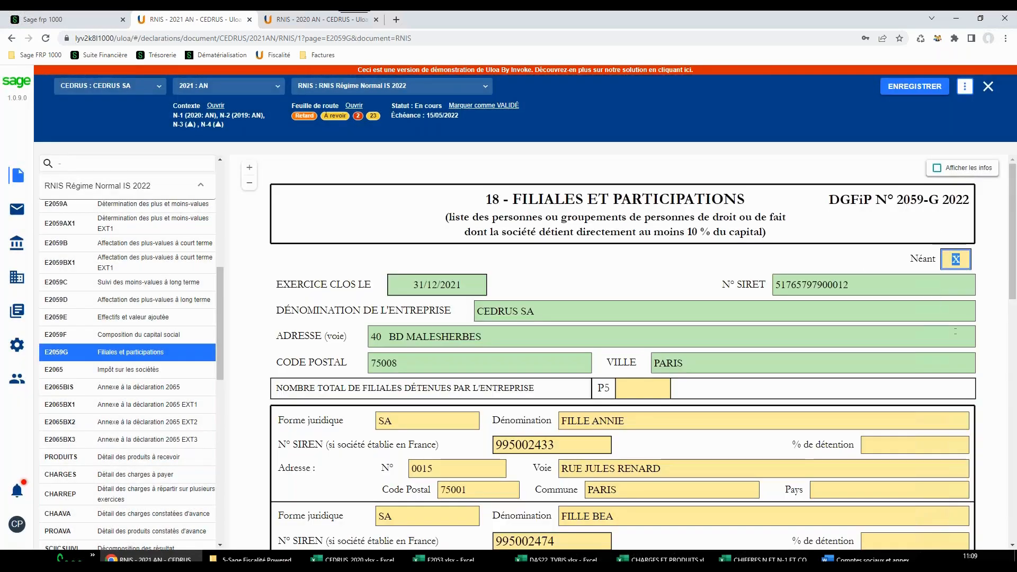
{"action": "key", "text": "Tab"}
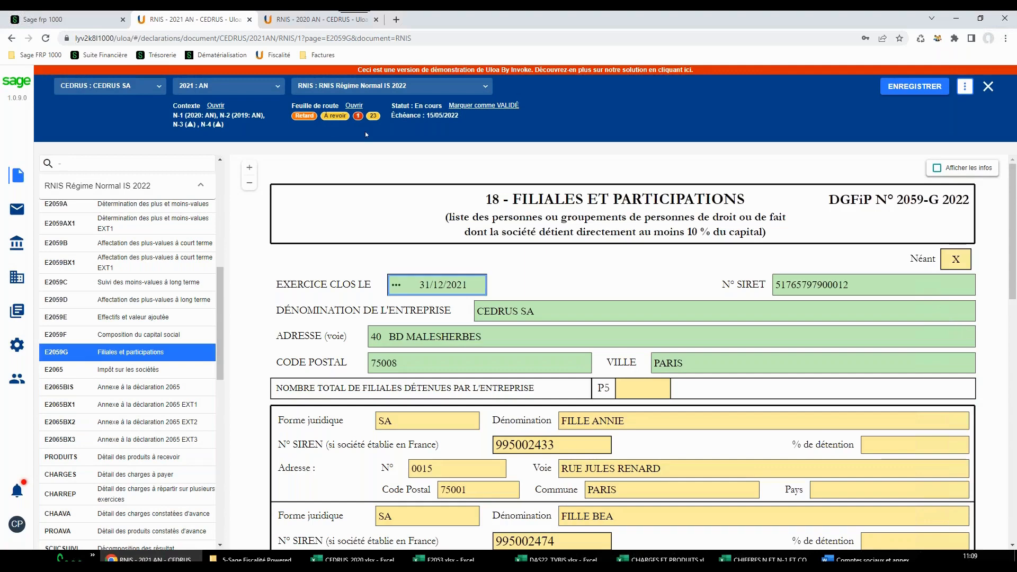
Open the blocking Dépôt provisoire error and set Dépôt normal ou provisoire de la déclaration to NOR in Données fiscales
{"action": "left_click", "coordinate": [358, 115]}
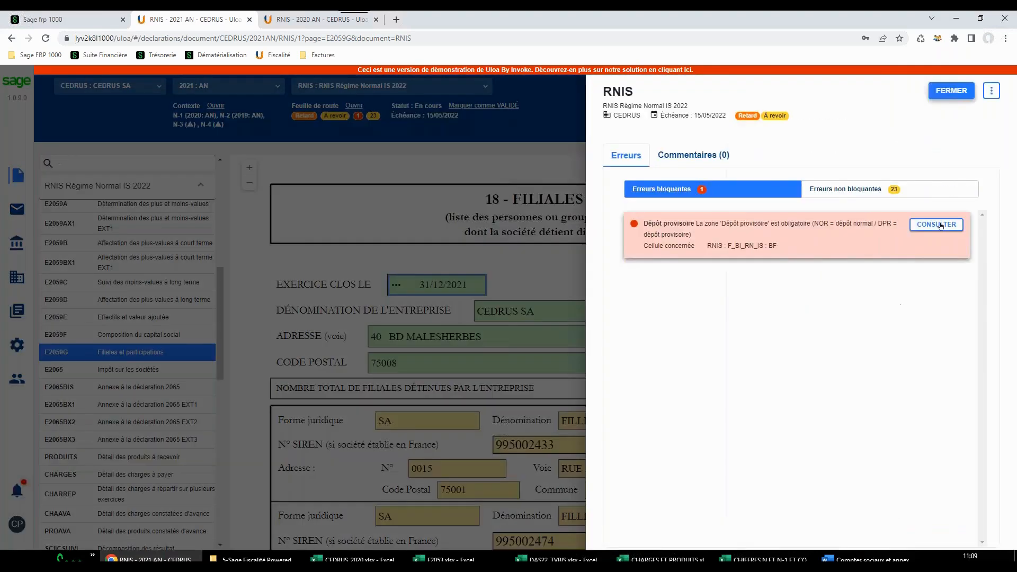
{"action": "left_click", "coordinate": [874, 222]}
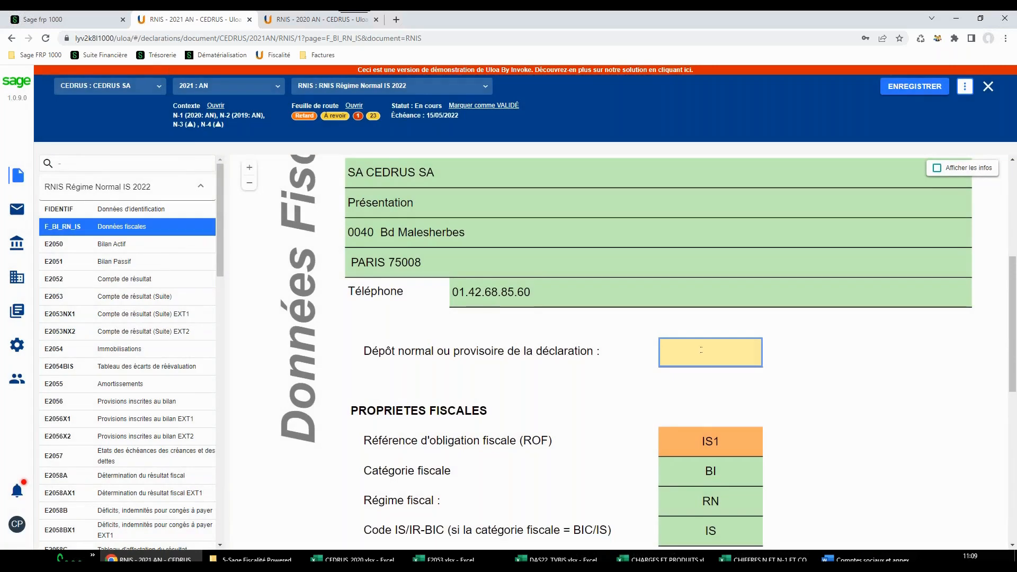
{"action": "left_click", "coordinate": [701, 349]}
{"action": "left_click", "coordinate": [682, 414]}
{"action": "key", "text": "Tab"}
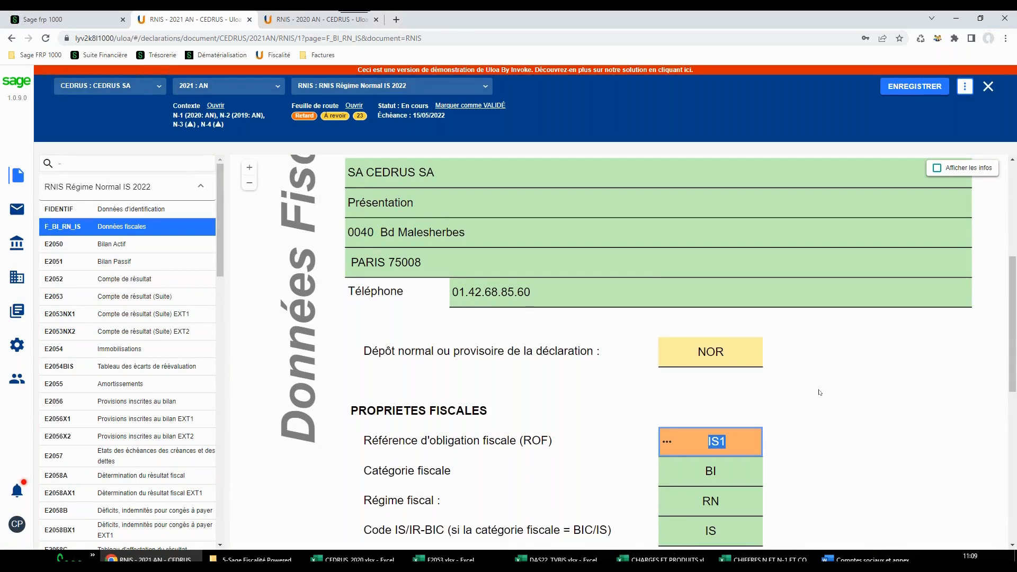
Review the RNIS declaration's non-blocking errors and its comments, and close the error overview
{"action": "left_click", "coordinate": [360, 116]}
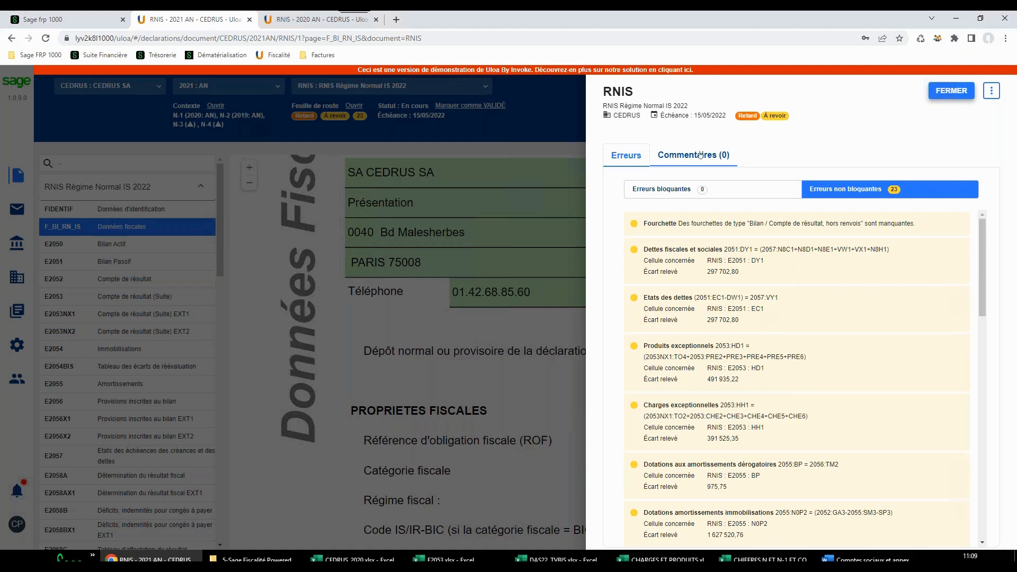
{"action": "left_click", "coordinate": [699, 155]}
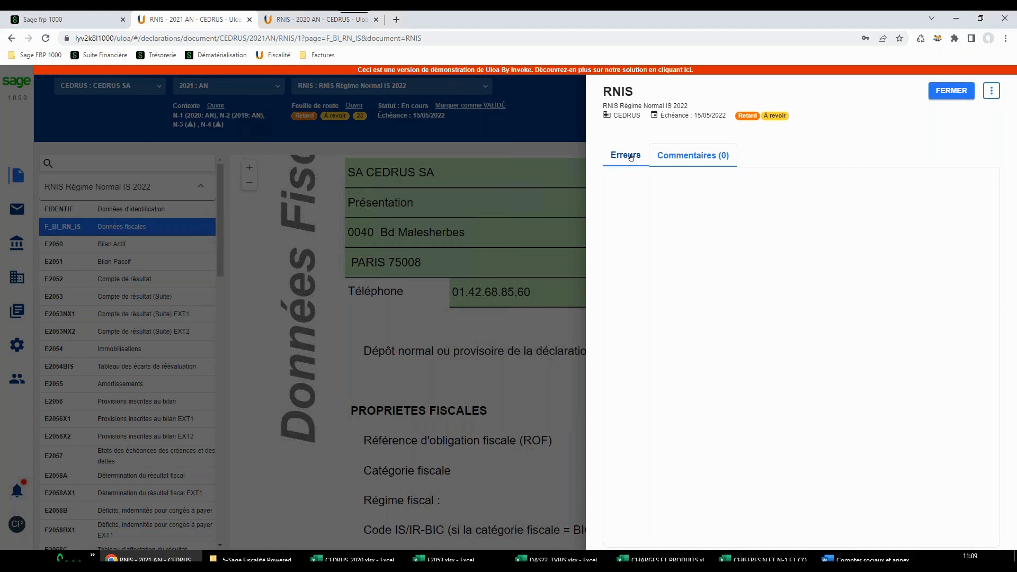
{"action": "left_click", "coordinate": [630, 157]}
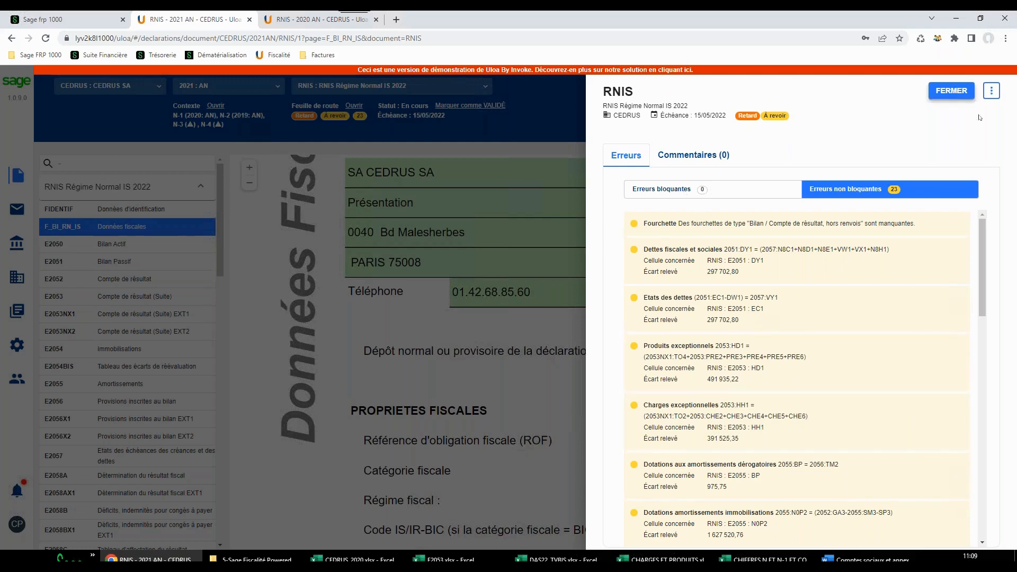
{"action": "left_click", "coordinate": [952, 91]}
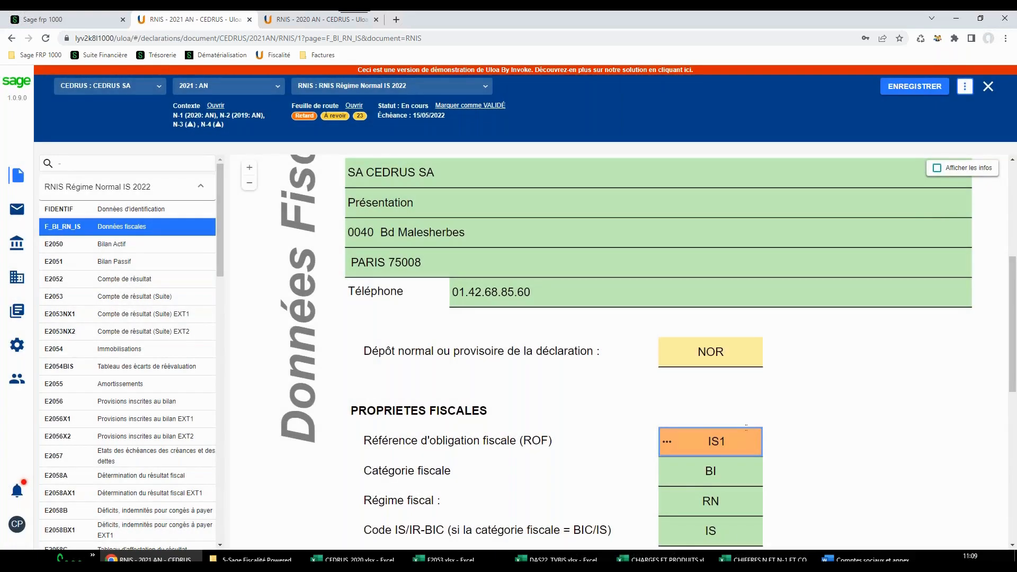
Mark the RNIS declaration as VALIDÉ and place it in the boîte d'envoi despite its non-blocking errors
{"action": "left_click", "coordinate": [478, 105]}
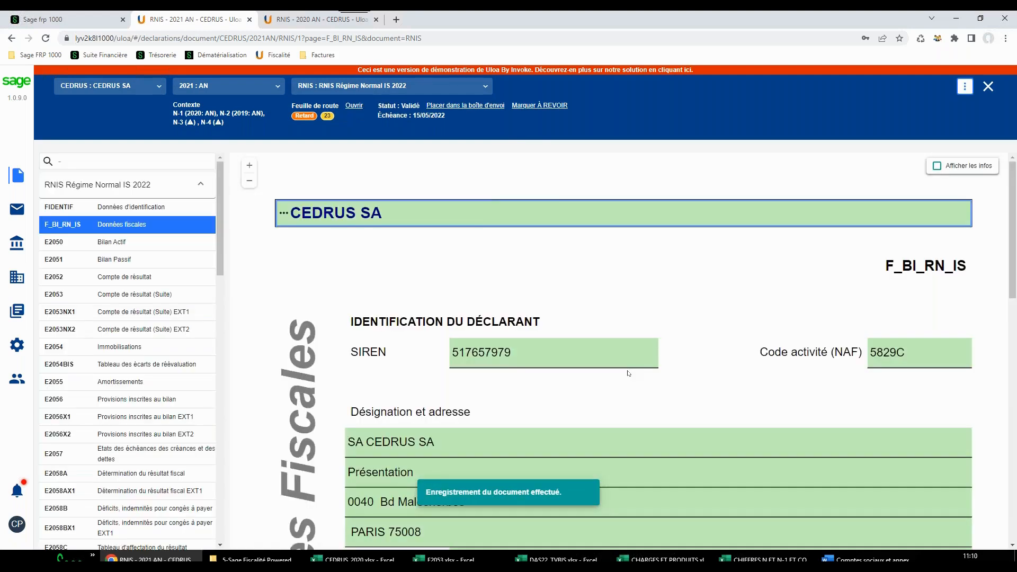
{"action": "left_click", "coordinate": [485, 106]}
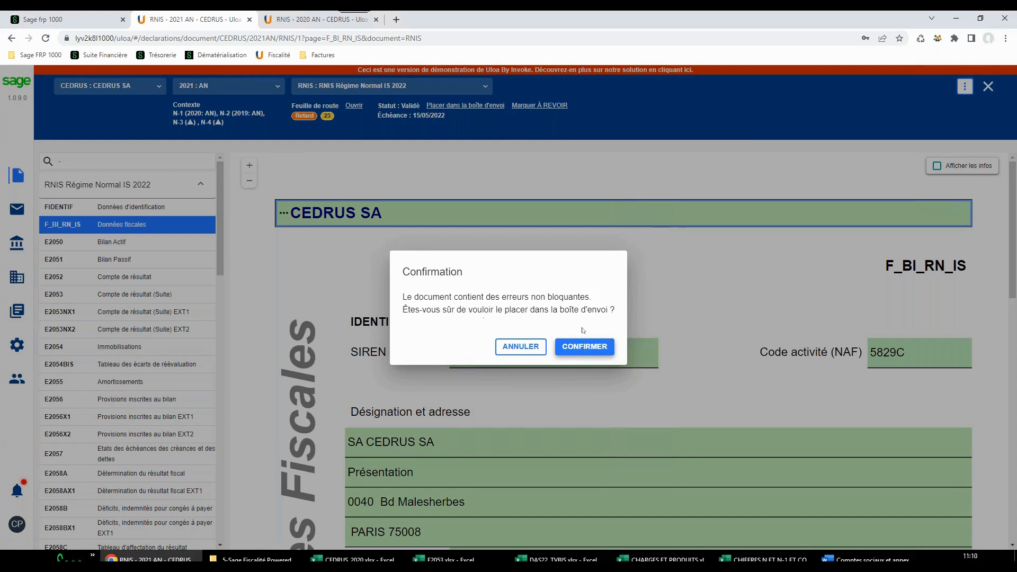
{"action": "left_click", "coordinate": [585, 349]}
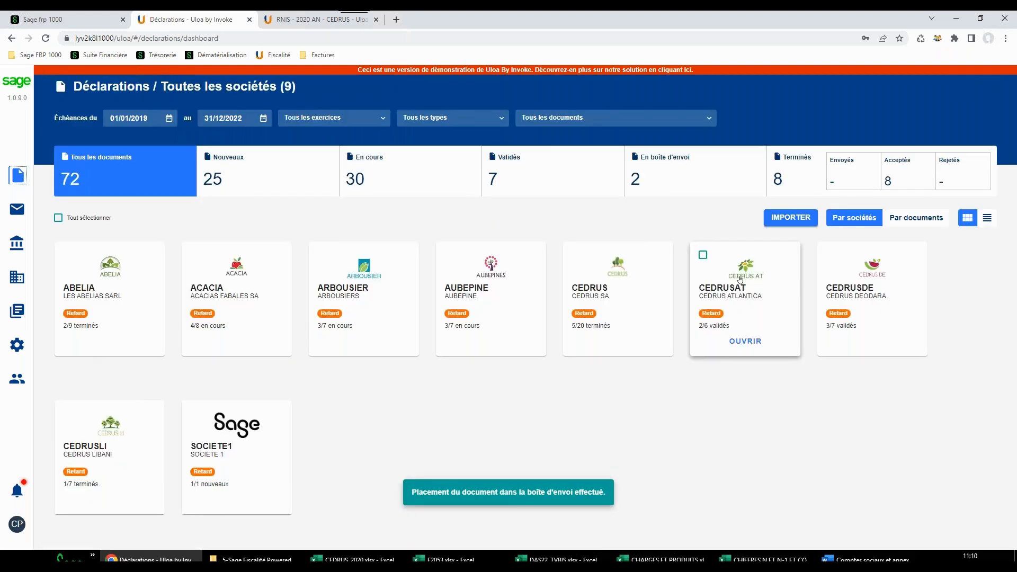
Open CEDRUS's 2021 RNIS declaration in the boîte d'envoi and export it in PDF format
{"action": "left_click", "coordinate": [631, 308]}
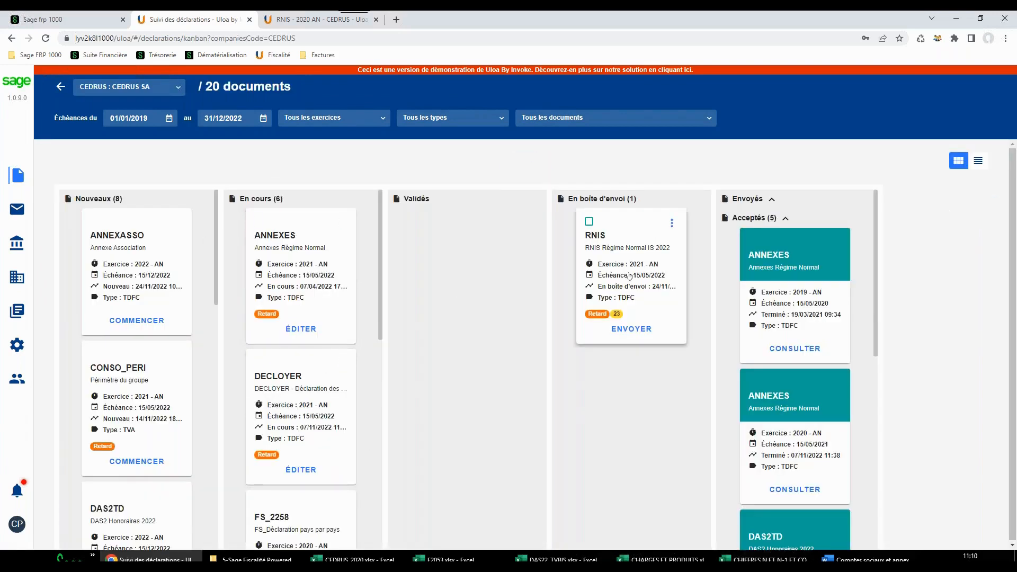
{"action": "left_click", "coordinate": [632, 328]}
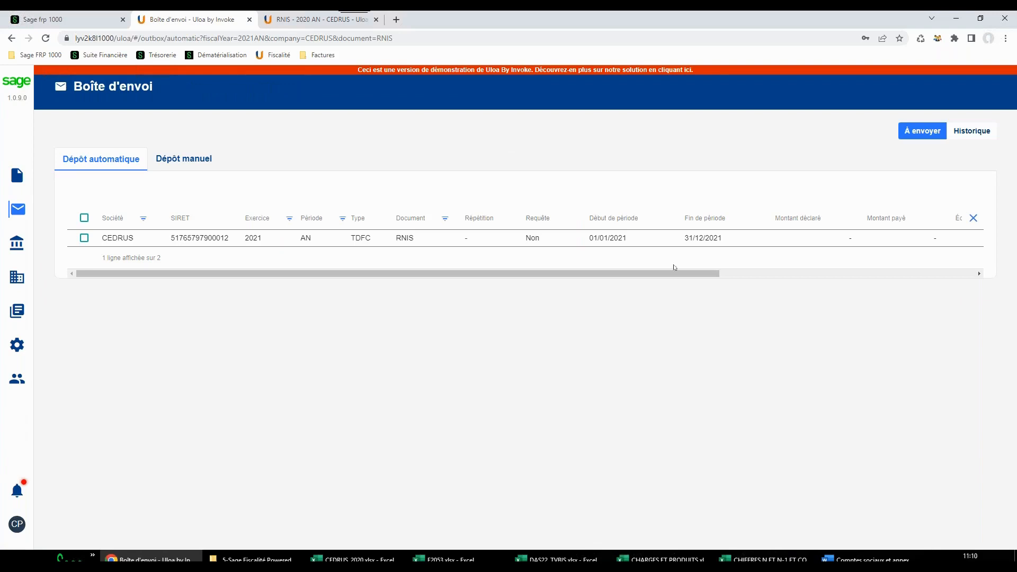
{"action": "left_click_drag", "start_coordinate": [718, 273], "coordinate": [974, 265]}
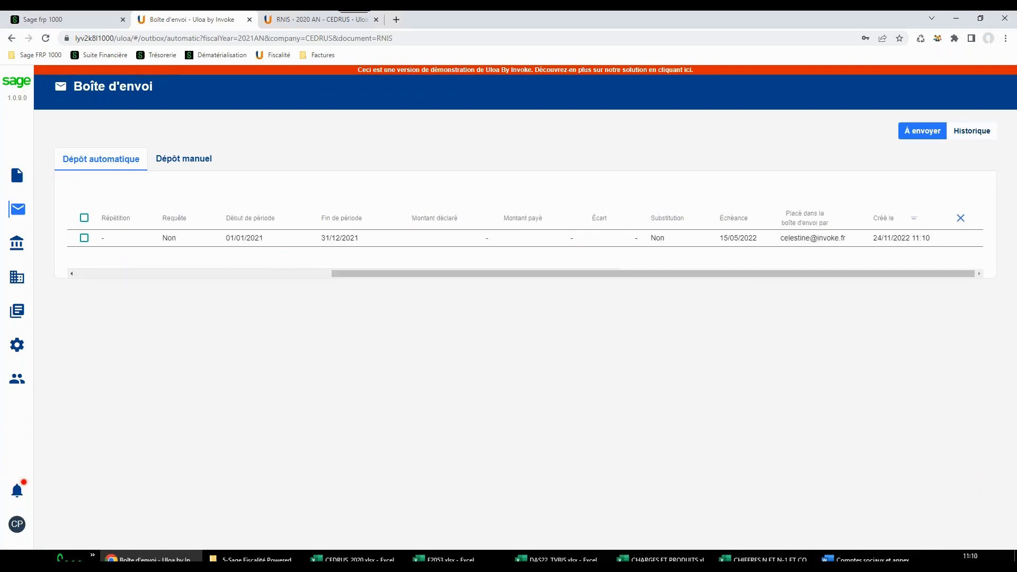
{"action": "mouse_move", "coordinate": [936, 245]}
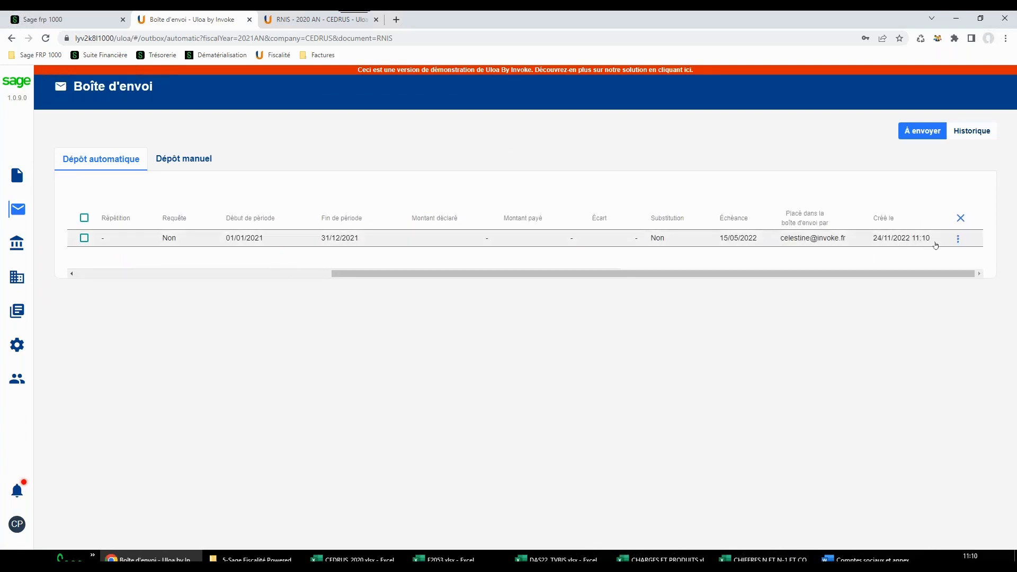
{"action": "left_click", "coordinate": [958, 239]}
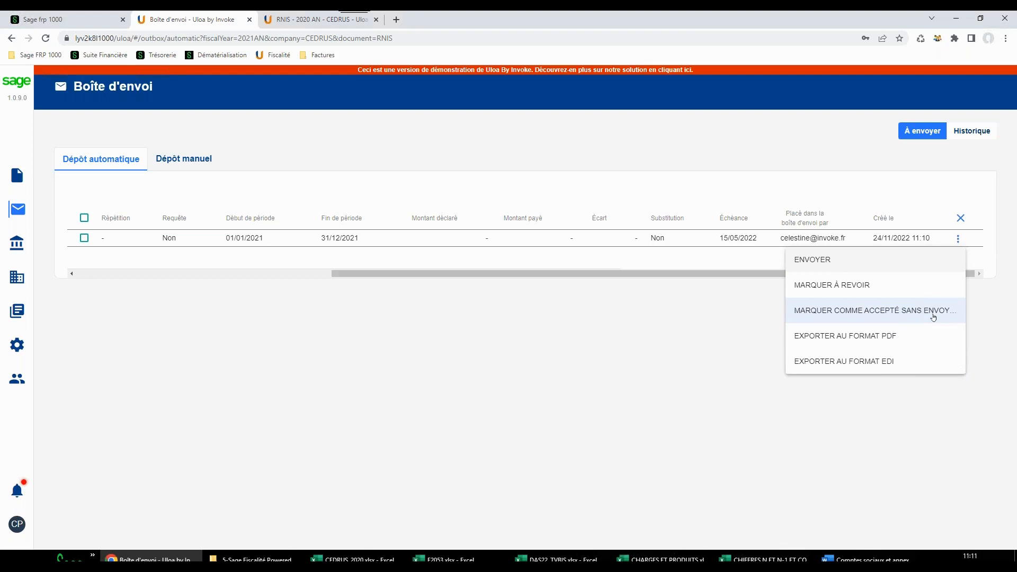
{"action": "left_click", "coordinate": [851, 341]}
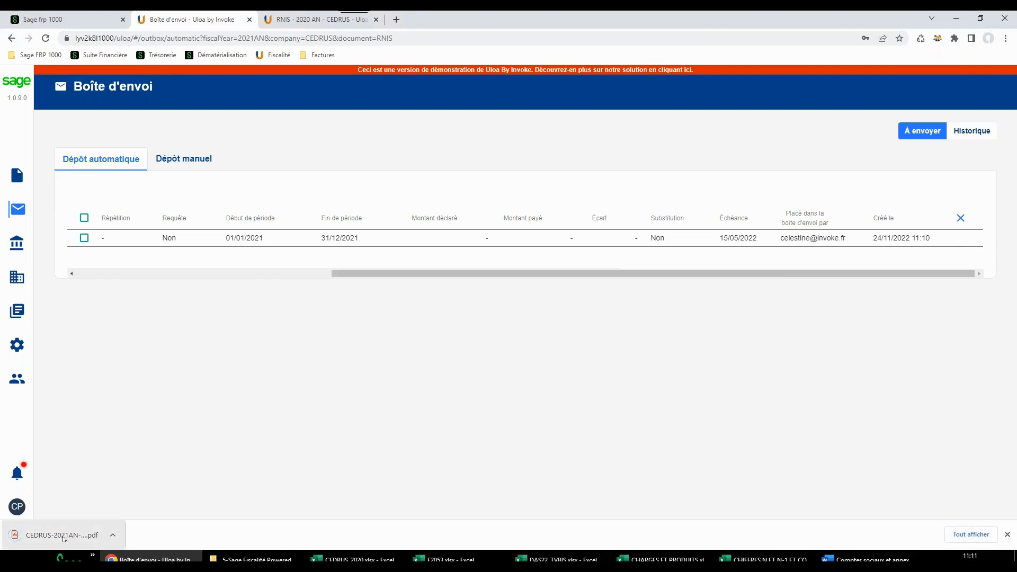
Open the exported RNIS PDF, look through its first pages and close it
{"action": "left_click", "coordinate": [69, 535]}
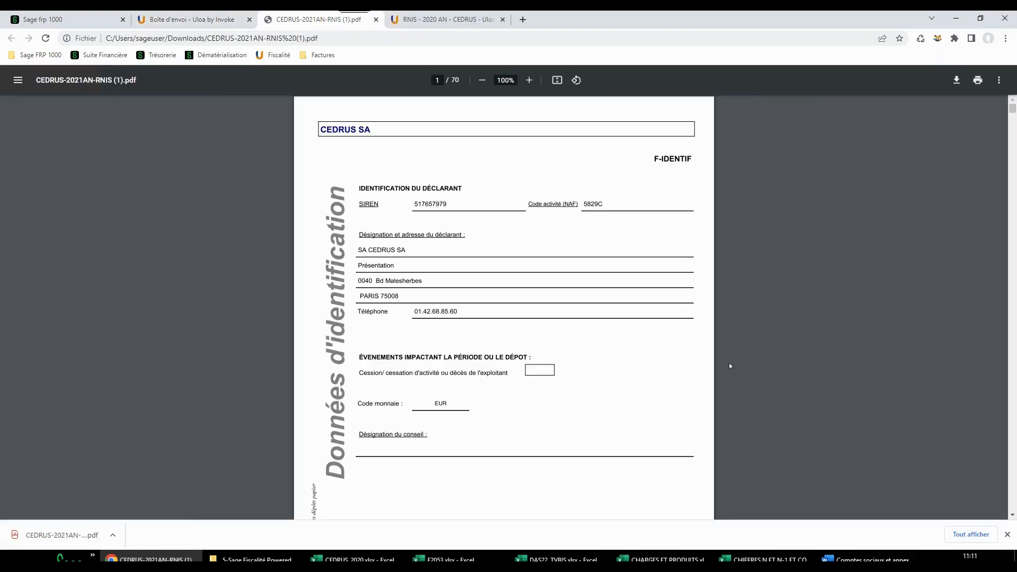
{"action": "scroll", "coordinate": [593, 317], "scroll_direction": "down", "scroll_amount": 15}
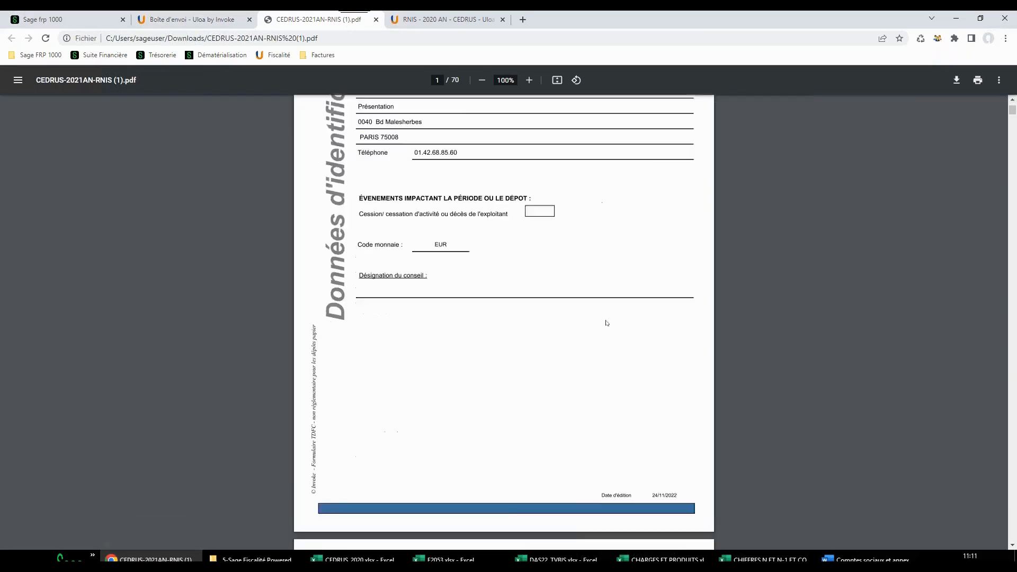
{"action": "scroll", "coordinate": [563, 483], "scroll_direction": "down", "scroll_amount": 10}
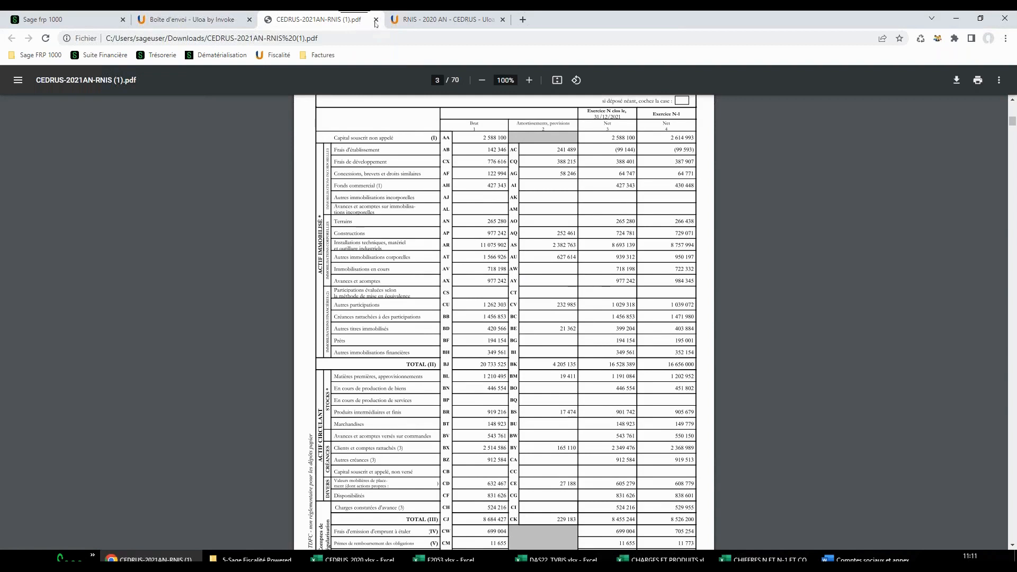
{"action": "left_click", "coordinate": [376, 21]}
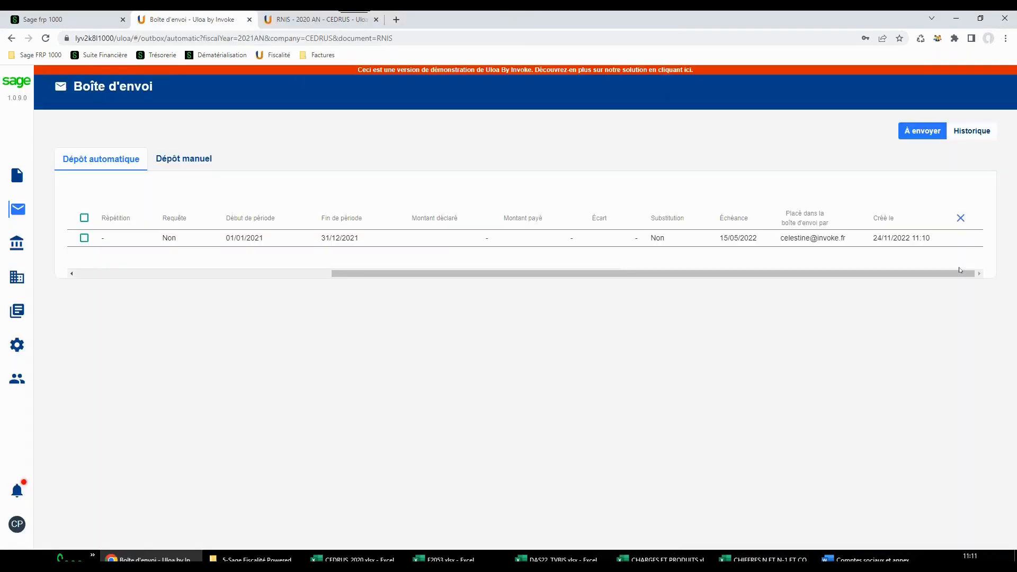
Check the actions offered for the RNIS entry and examine the Historique of automatic deposits through its last columns
{"action": "mouse_move", "coordinate": [961, 240]}
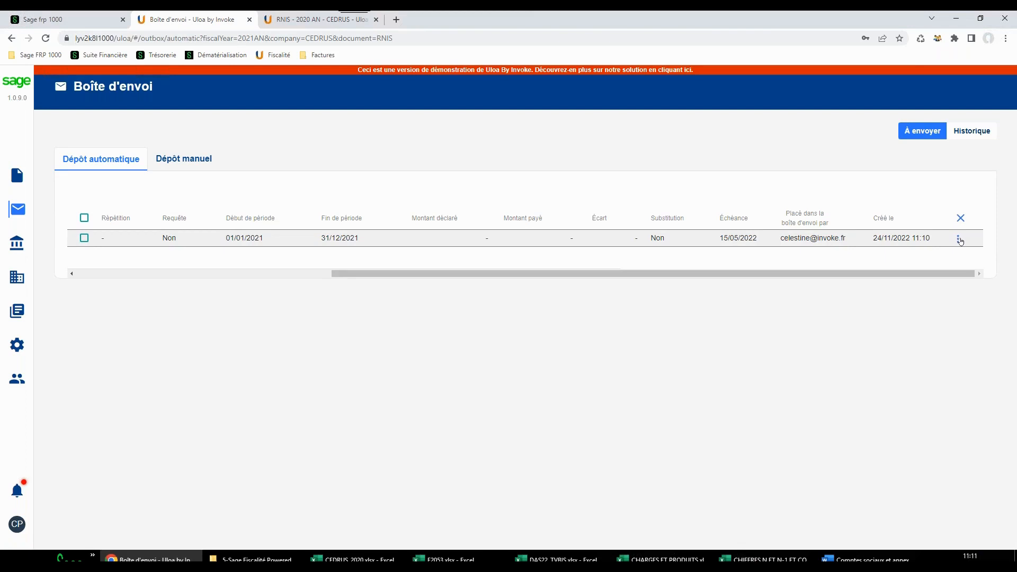
{"action": "left_click", "coordinate": [960, 239]}
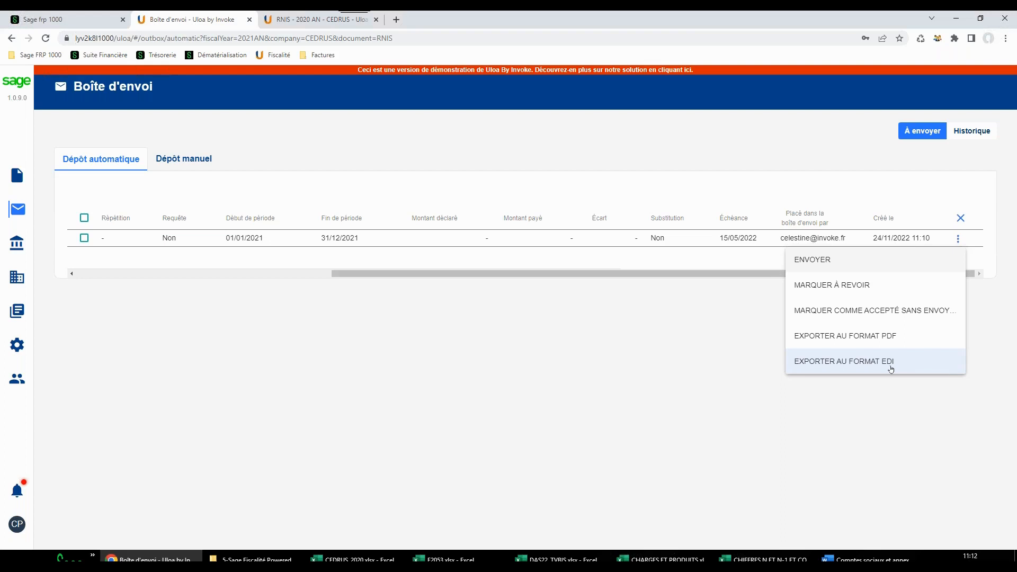
{"action": "left_click", "coordinate": [977, 132]}
{"action": "left_click", "coordinate": [975, 132]}
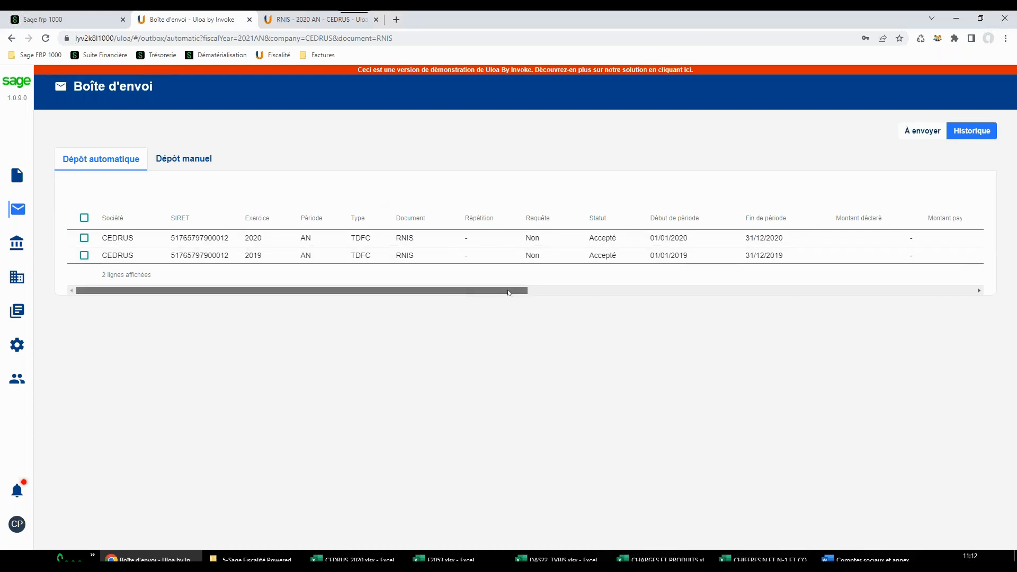
{"action": "left_click_drag", "start_coordinate": [478, 290], "coordinate": [901, 311]}
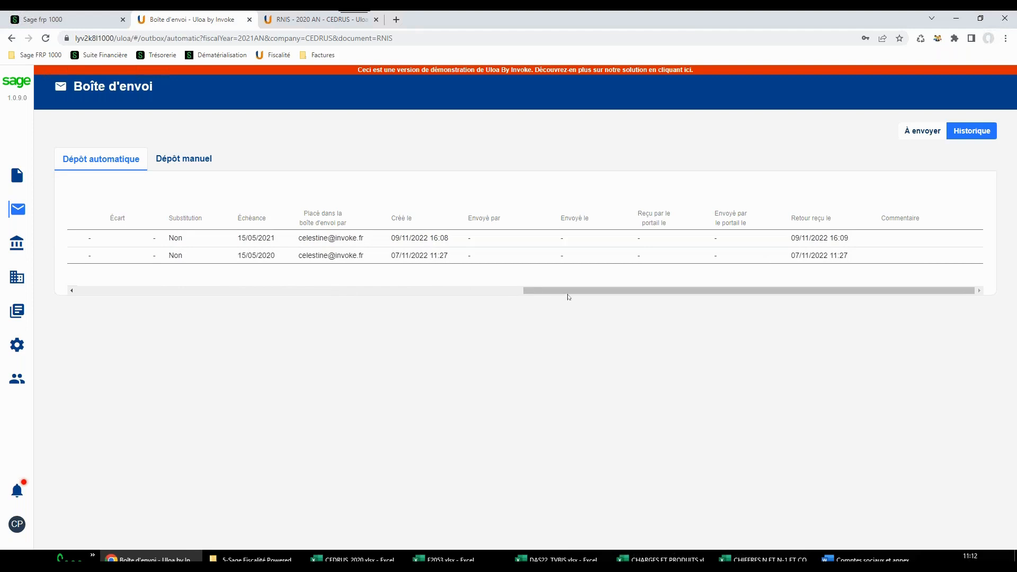
Examine the history of manual deposits, view the impots.gouv.fr deposit login page and close it
{"action": "left_click", "coordinate": [184, 158]}
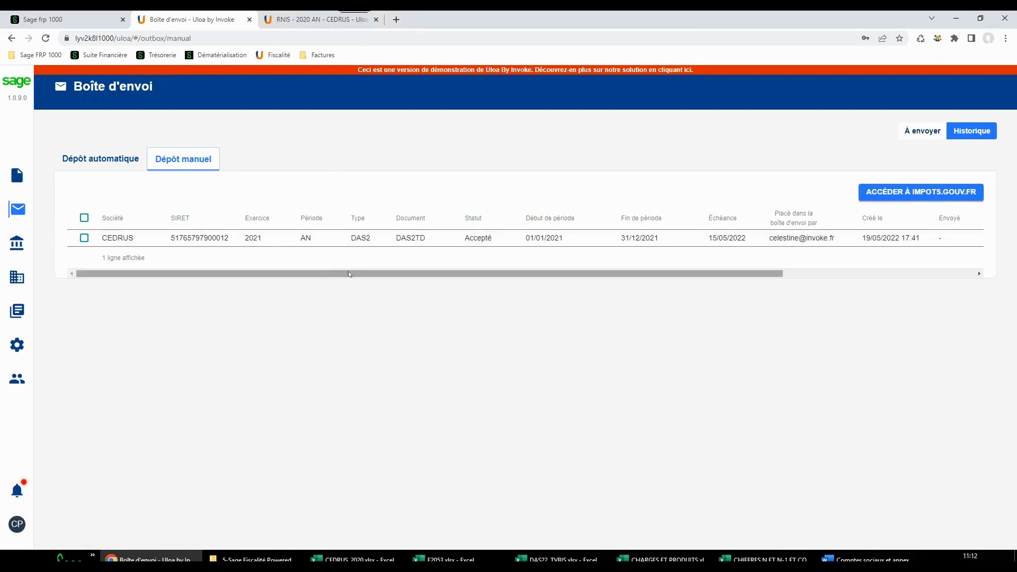
{"action": "left_click_drag", "start_coordinate": [348, 274], "coordinate": [599, 283]}
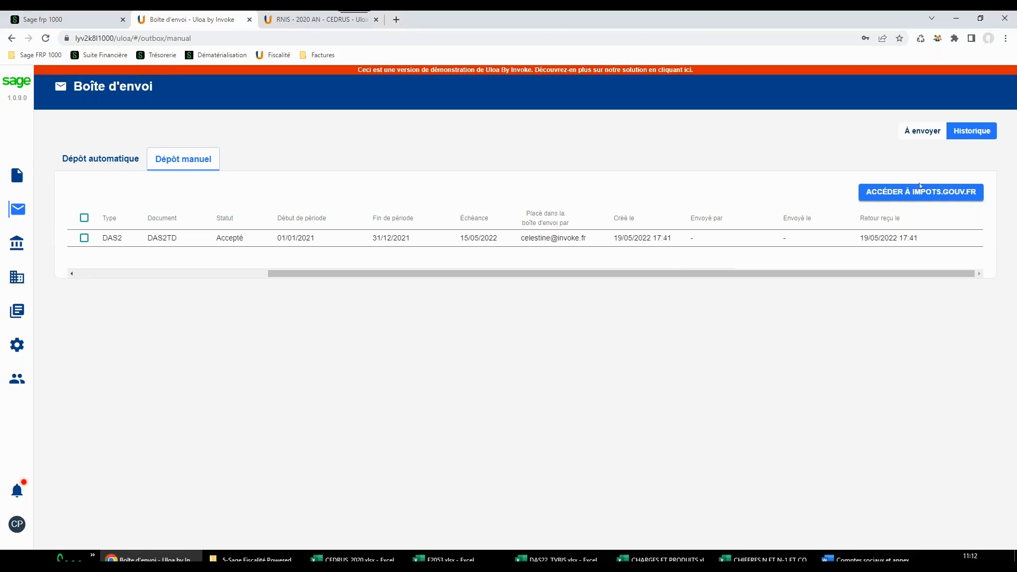
{"action": "left_click", "coordinate": [920, 188]}
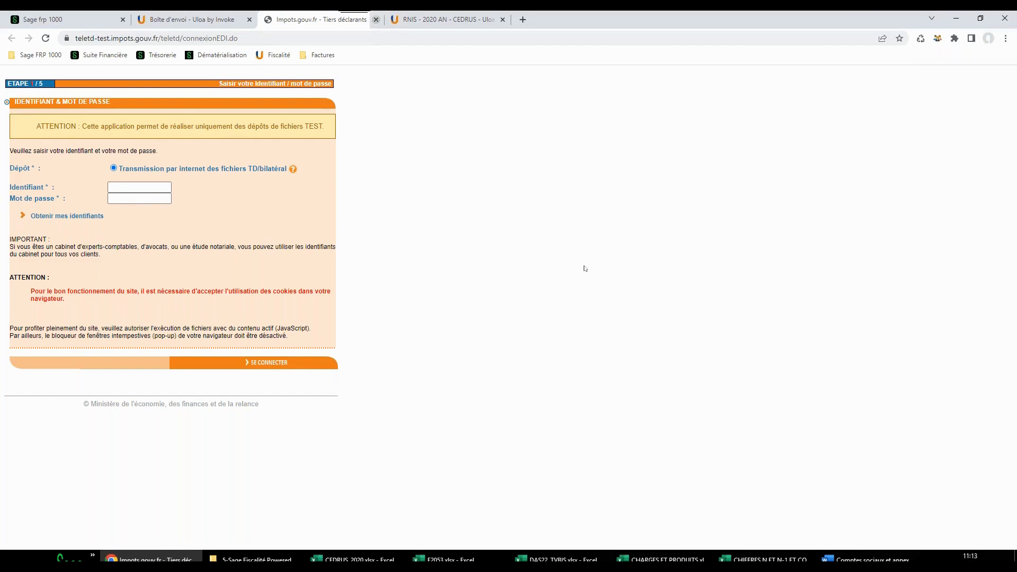
{"action": "key", "text": "ctrl+w"}
Return to the declarations, open company CEDRUS and open its ANNEXES document for exercice 2021 - AN
{"action": "left_click", "coordinate": [17, 176]}
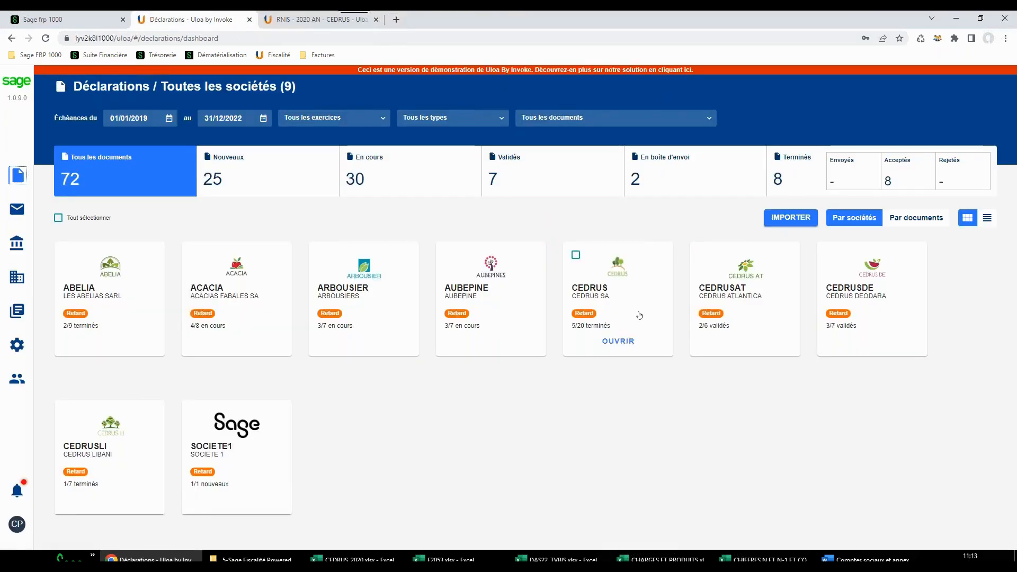
{"action": "left_click", "coordinate": [582, 260]}
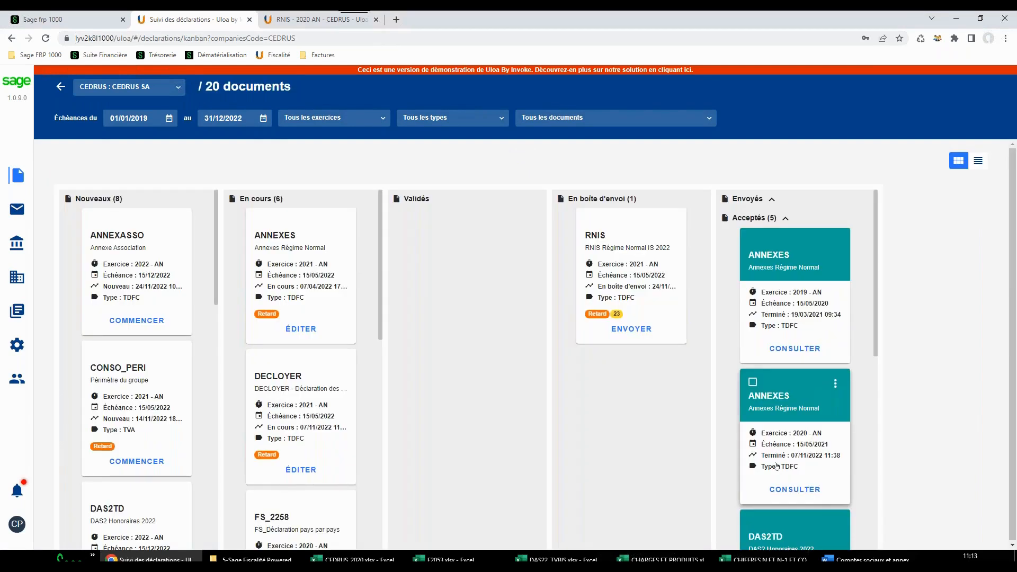
{"action": "scroll", "coordinate": [318, 369], "scroll_direction": "down", "scroll_amount": 2}
{"action": "scroll", "coordinate": [299, 308], "scroll_direction": "up", "scroll_amount": 2}
{"action": "left_click", "coordinate": [297, 304]}
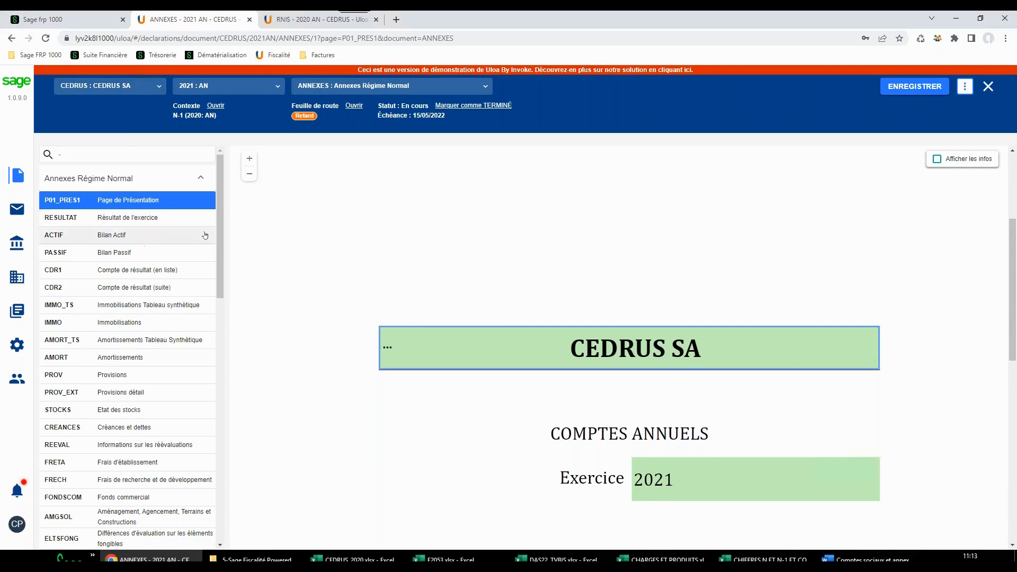
Examine the Bilan Actif page of the annexes, browse the list of forms and open CREBAIL, Crédit-bail
{"action": "left_click", "coordinate": [157, 237]}
{"action": "scroll", "coordinate": [623, 345], "scroll_direction": "down", "scroll_amount": 3}
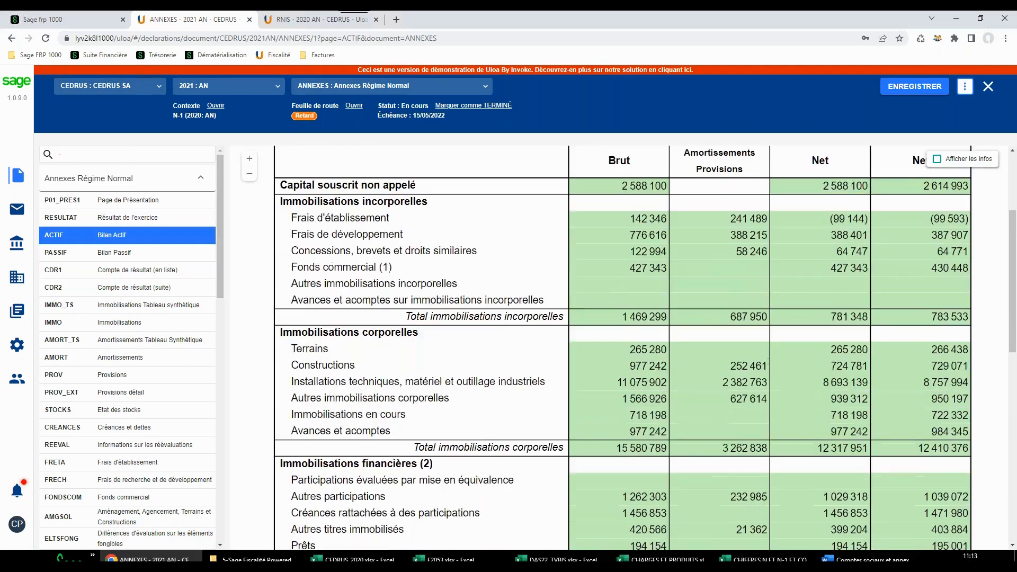
{"action": "scroll", "coordinate": [770, 365], "scroll_direction": "down", "scroll_amount": 2}
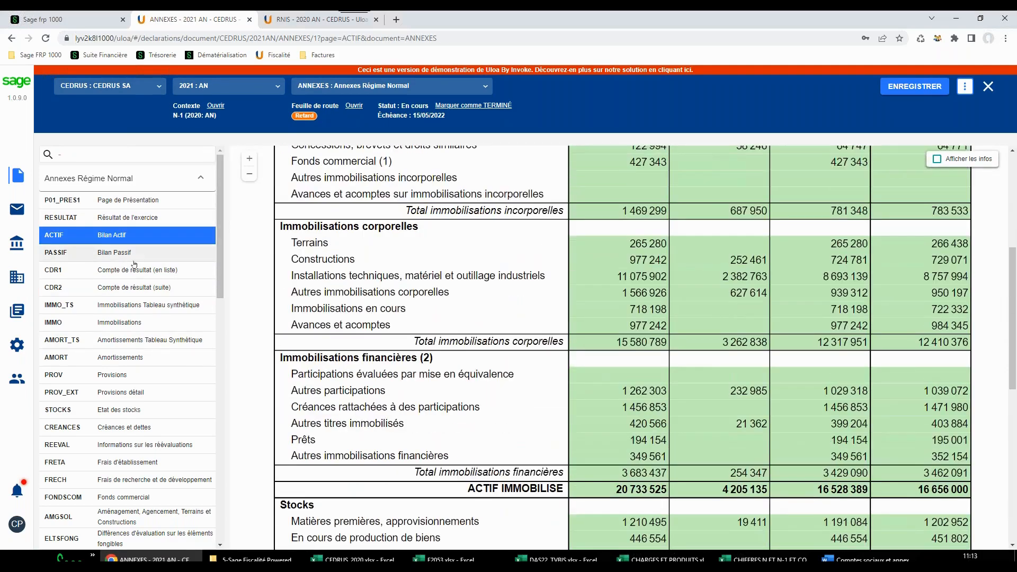
{"action": "scroll", "coordinate": [141, 375], "scroll_direction": "down", "scroll_amount": 1}
{"action": "scroll", "coordinate": [142, 375], "scroll_direction": "down", "scroll_amount": 6}
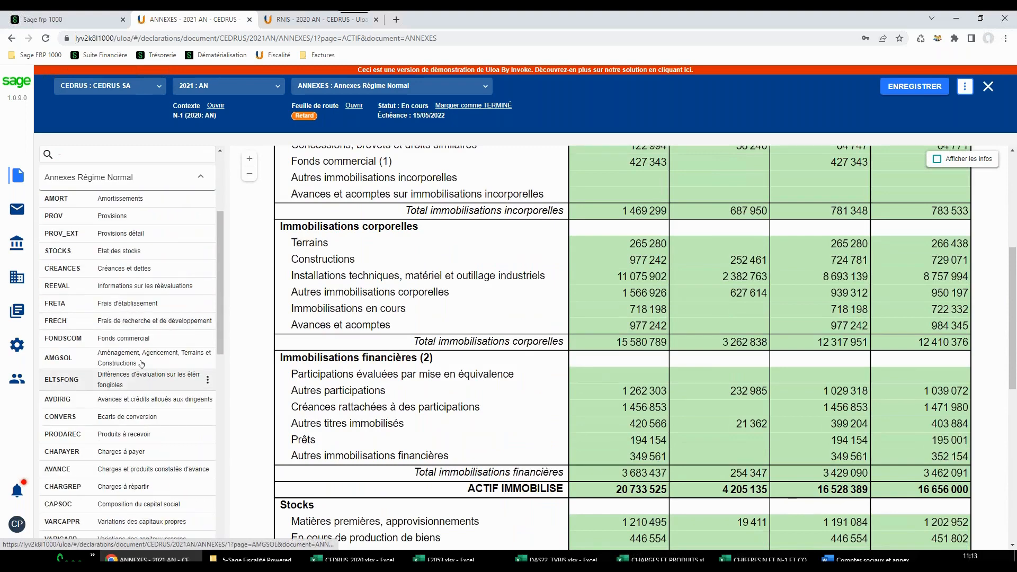
{"action": "scroll", "coordinate": [131, 391], "scroll_direction": "down", "scroll_amount": 2}
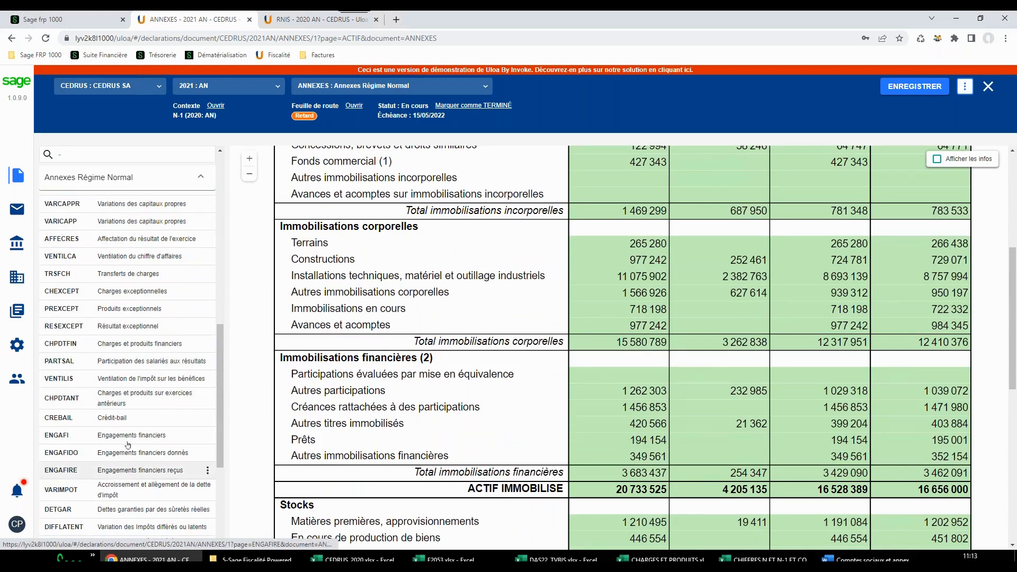
{"action": "left_click", "coordinate": [132, 418]}
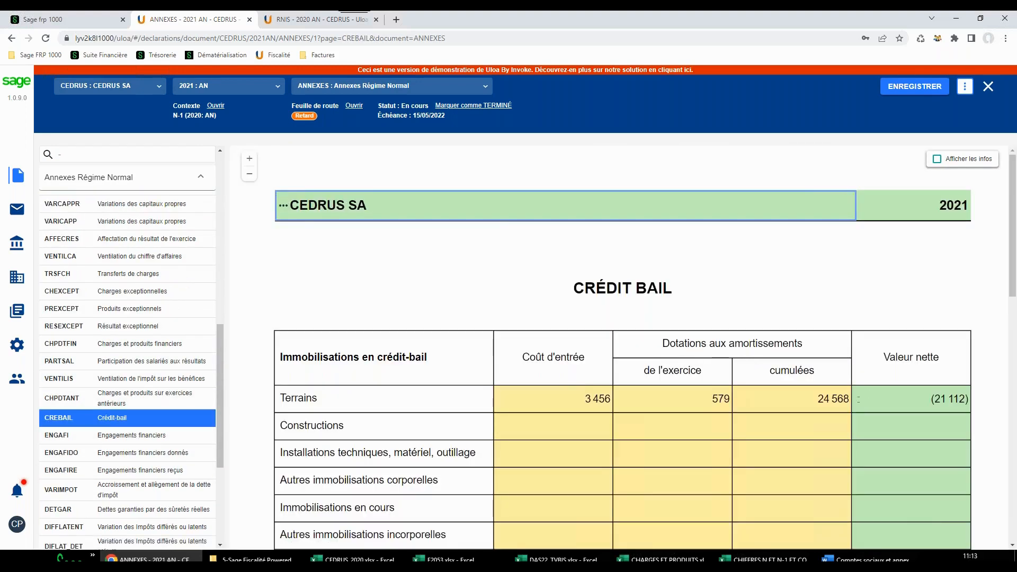
Fill the Installations techniques, matériel, outillage row with cost 2466, depreciation for the year 3457 and cumulative 4577, and save the document
{"action": "scroll", "coordinate": [636, 404], "scroll_direction": "down", "scroll_amount": 2}
{"action": "left_click", "coordinate": [554, 350]}
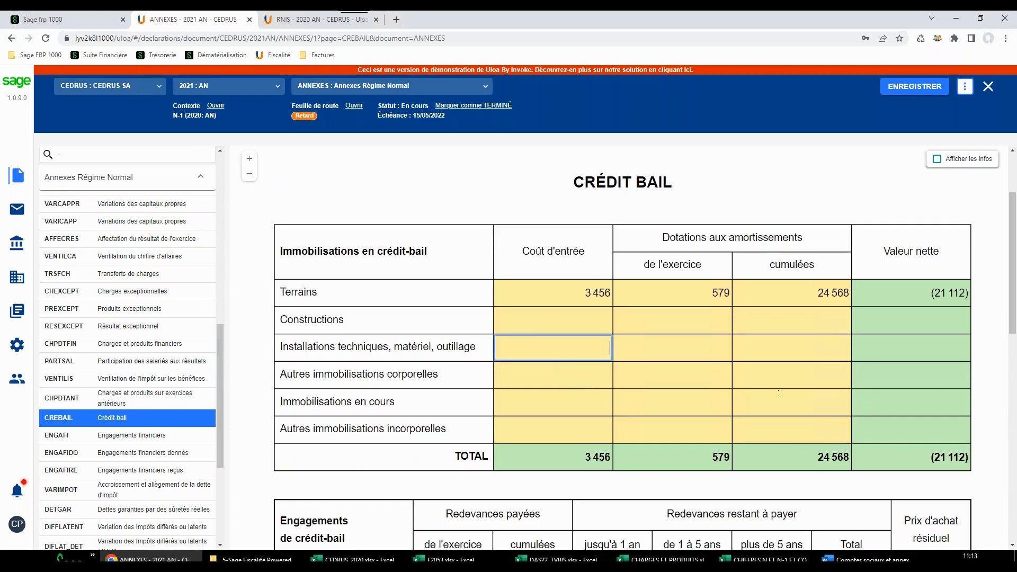
{"action": "type", "text": "2466"}
{"action": "key", "text": "Tab"}
{"action": "type", "text": "3457"}
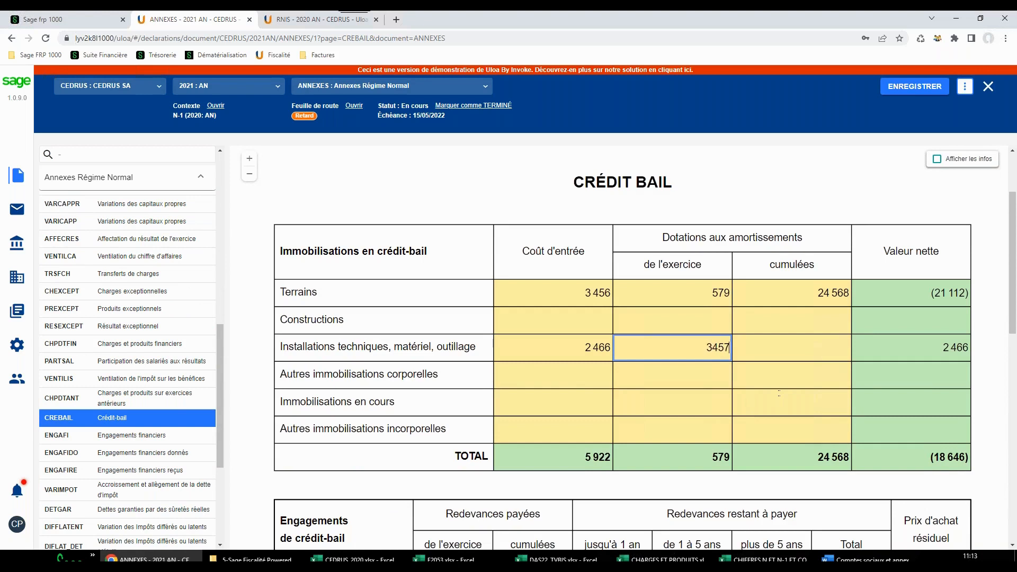
{"action": "key", "text": "Tab"}
{"action": "type", "text": "4577"}
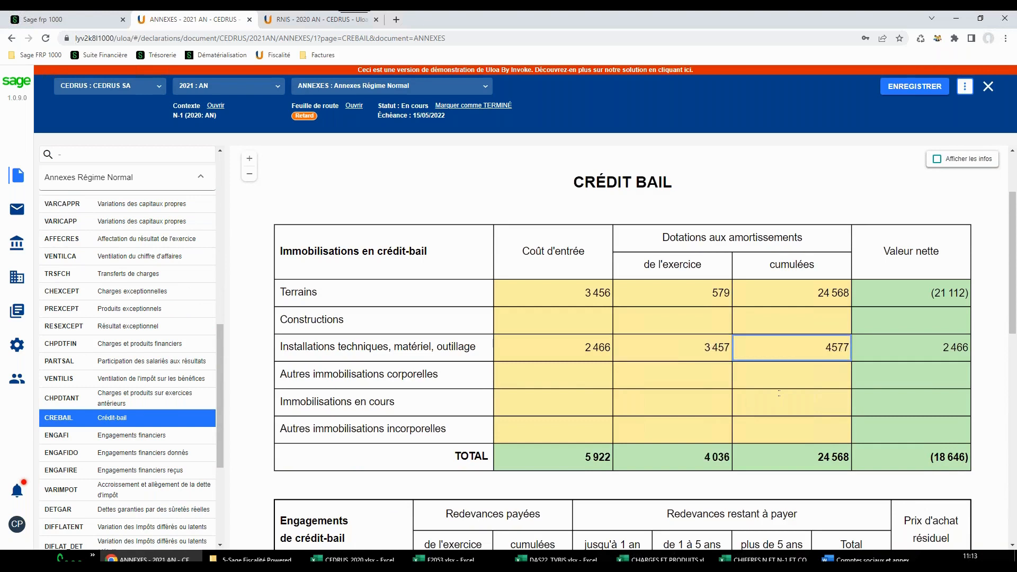
{"action": "key", "text": "Tab"}
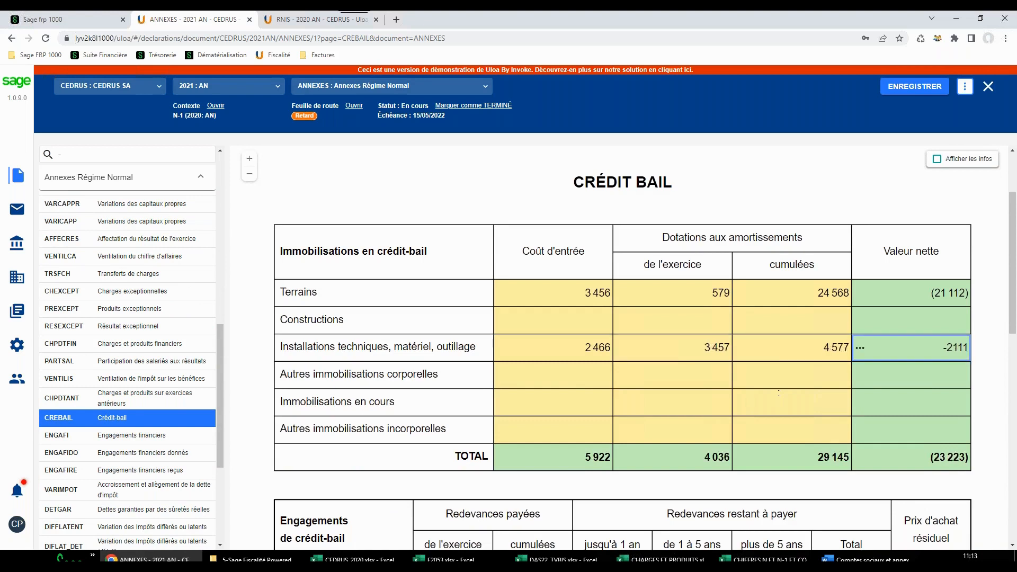
{"action": "left_click", "coordinate": [915, 86]}
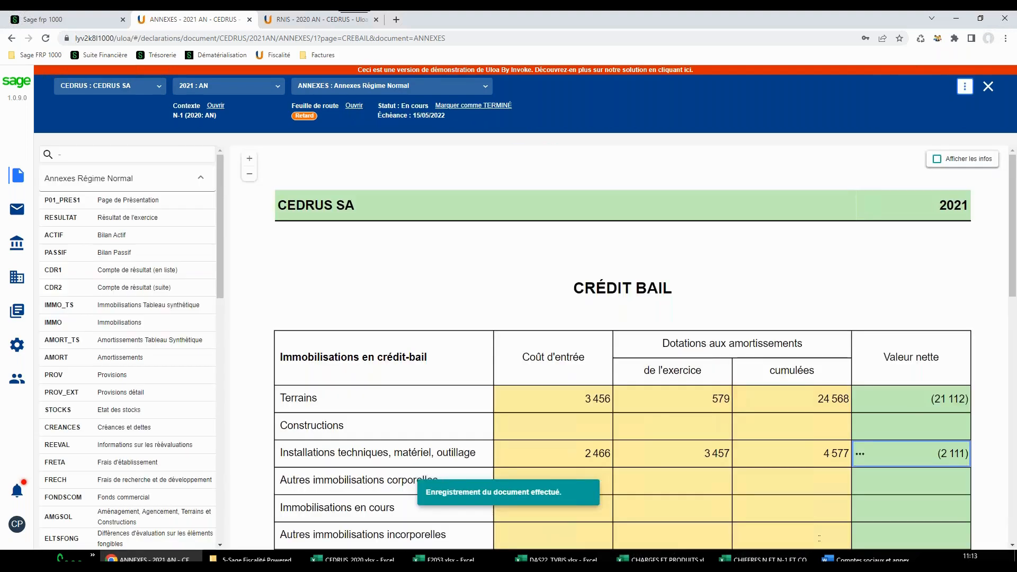
Switch to the Word document Comptes sociaux et annexes Uloa and start the Invoke Expert connection
{"action": "left_click", "coordinate": [869, 560]}
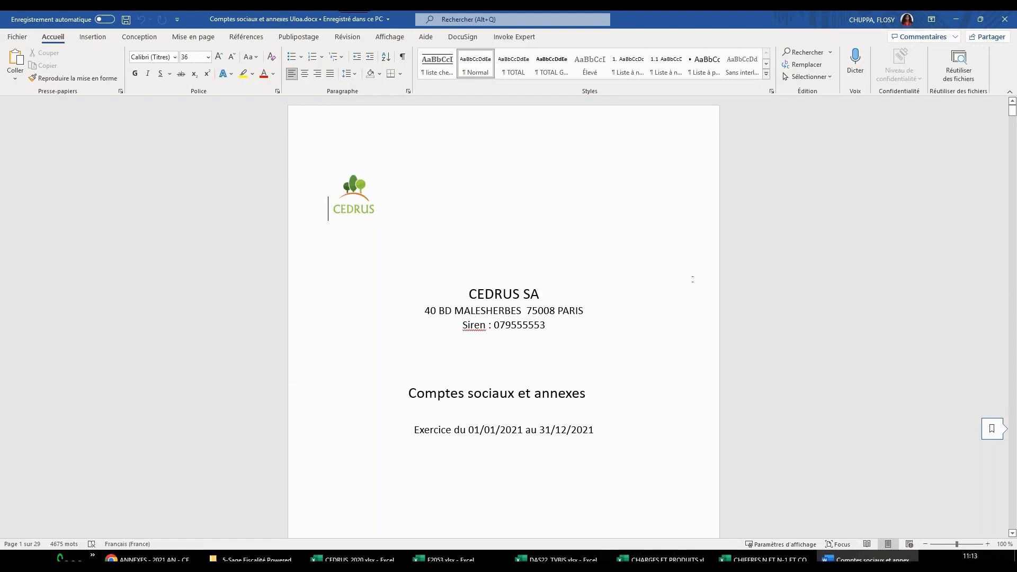
{"action": "left_click", "coordinate": [525, 37]}
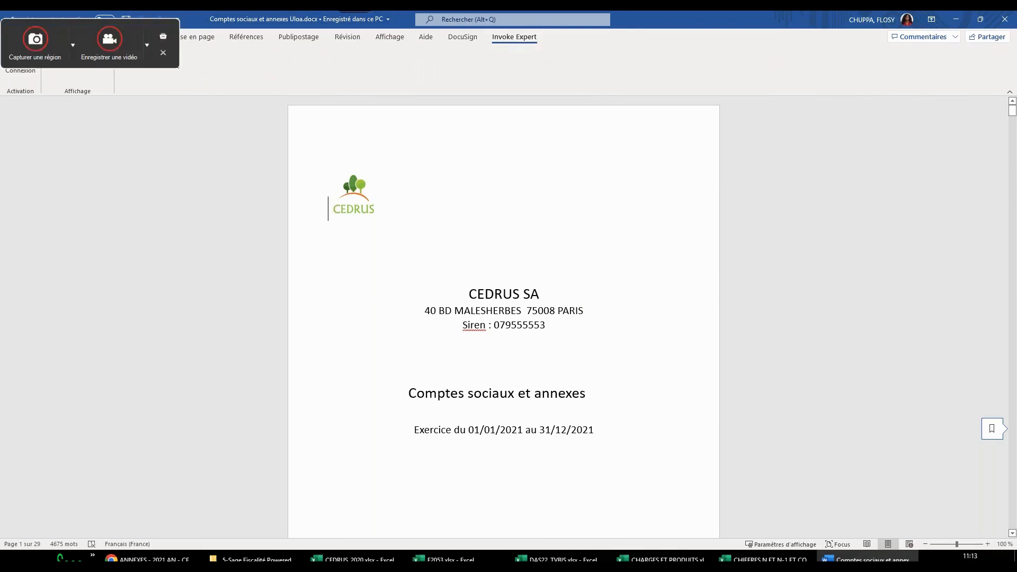
{"action": "left_click", "coordinate": [31, 73]}
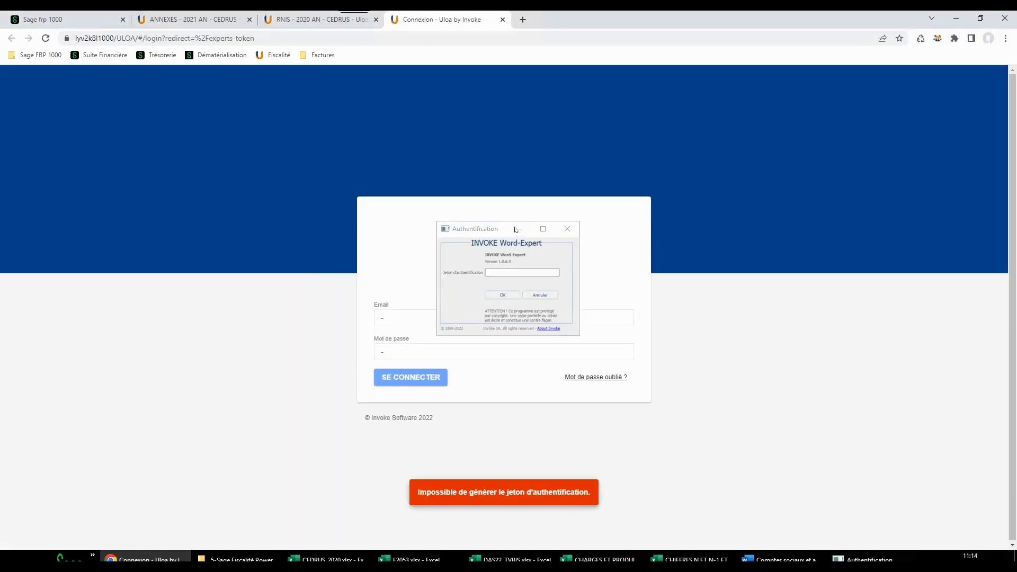
Move the Authentification dialog clear of the login form and sign in to Sage Fiscalité with the account e-mail and password
{"action": "left_click_drag", "start_coordinate": [516, 229], "coordinate": [291, 208]}
{"action": "left_click", "coordinate": [391, 316]}
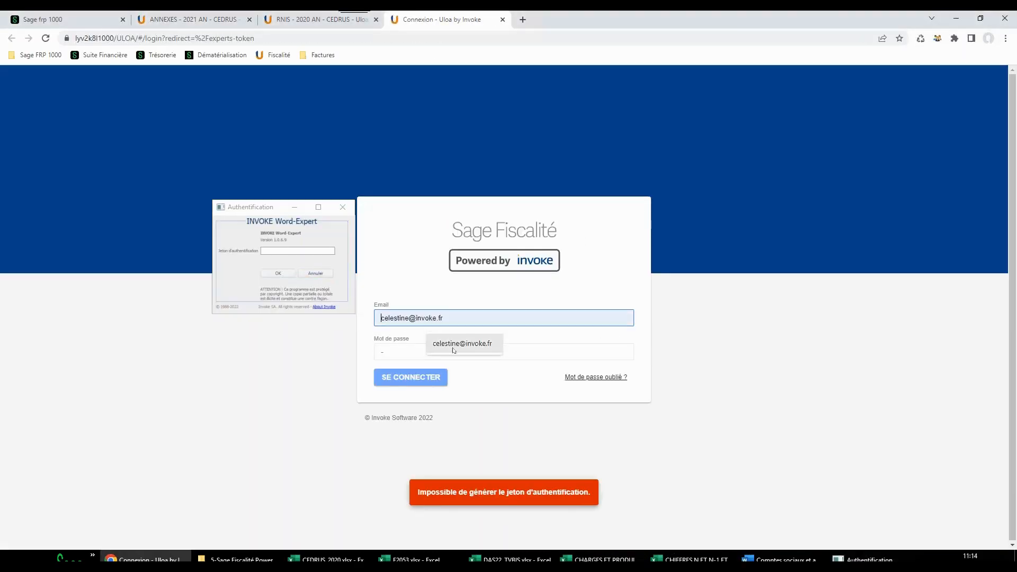
{"action": "left_click", "coordinate": [445, 347]}
{"action": "left_click", "coordinate": [405, 349]}
{"action": "type", "text": "****"}
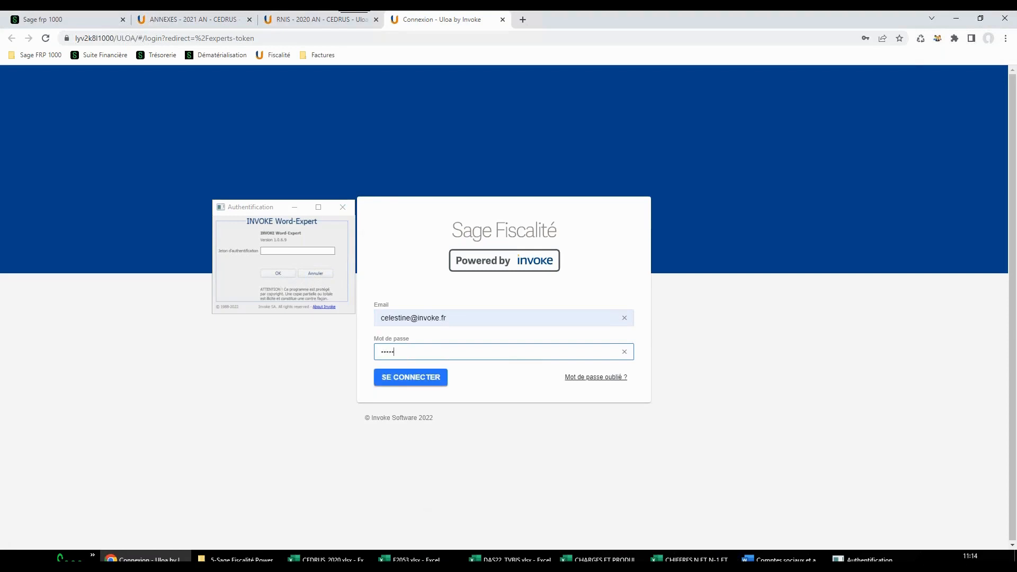
{"action": "type", "text": "****"}
{"action": "key", "text": "Return"}
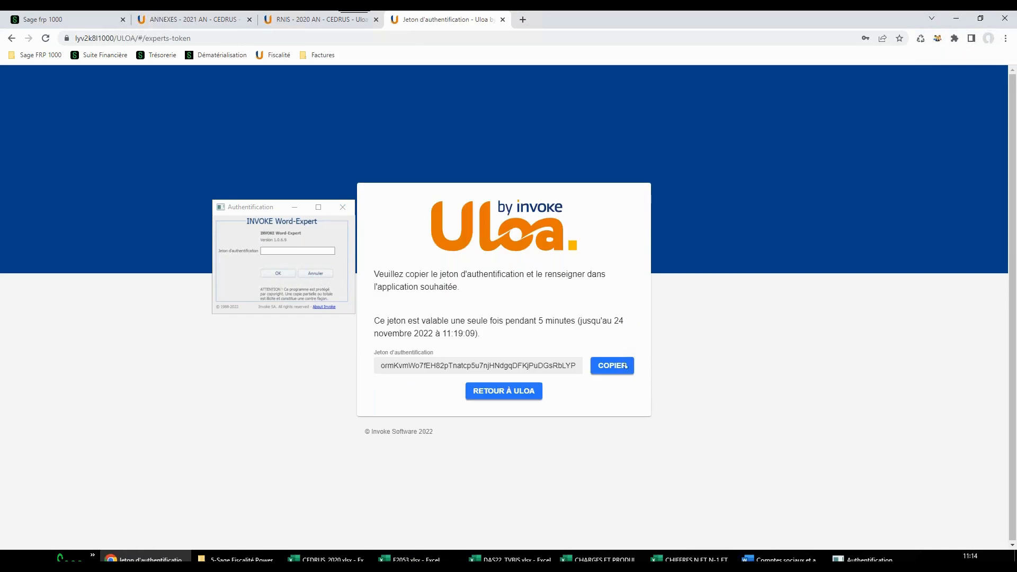
Copy the generated authentication token, paste it into the INVOKE Word-Expert authentication field and validate the connection
{"action": "left_click", "coordinate": [626, 366]}
{"action": "left_click", "coordinate": [270, 250]}
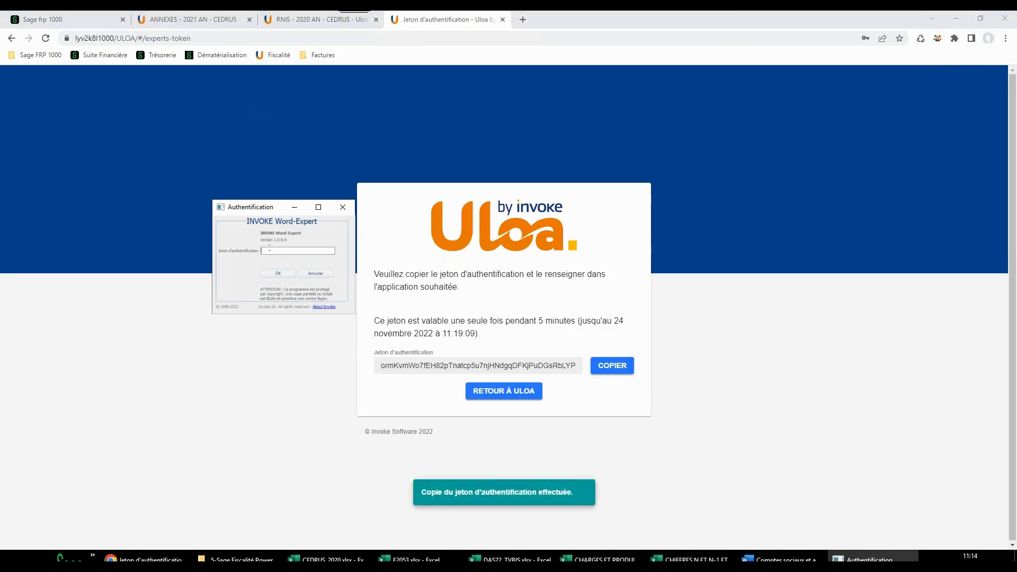
{"action": "key", "text": "ctrl+v"}
{"action": "left_click", "coordinate": [276, 273]}
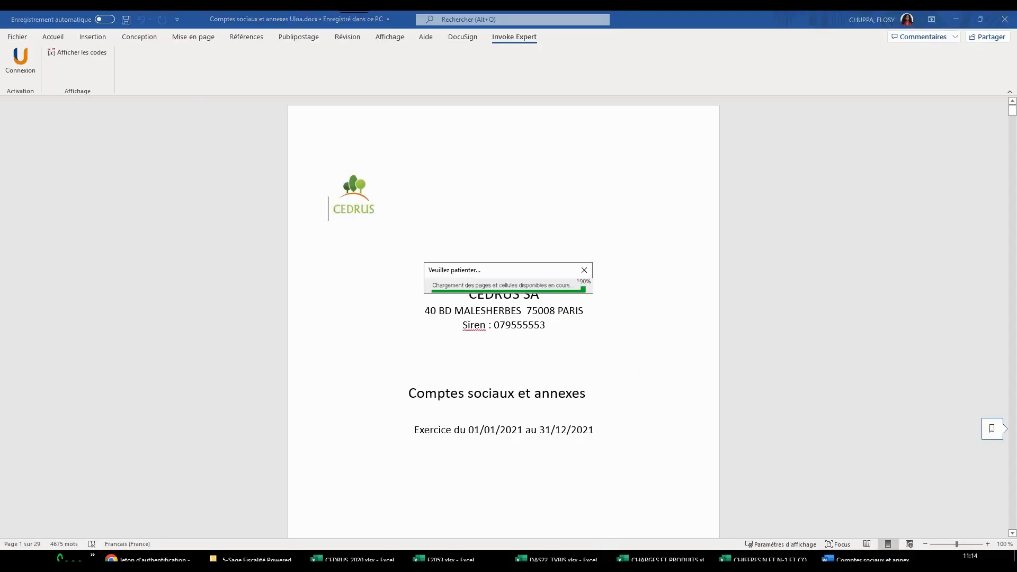
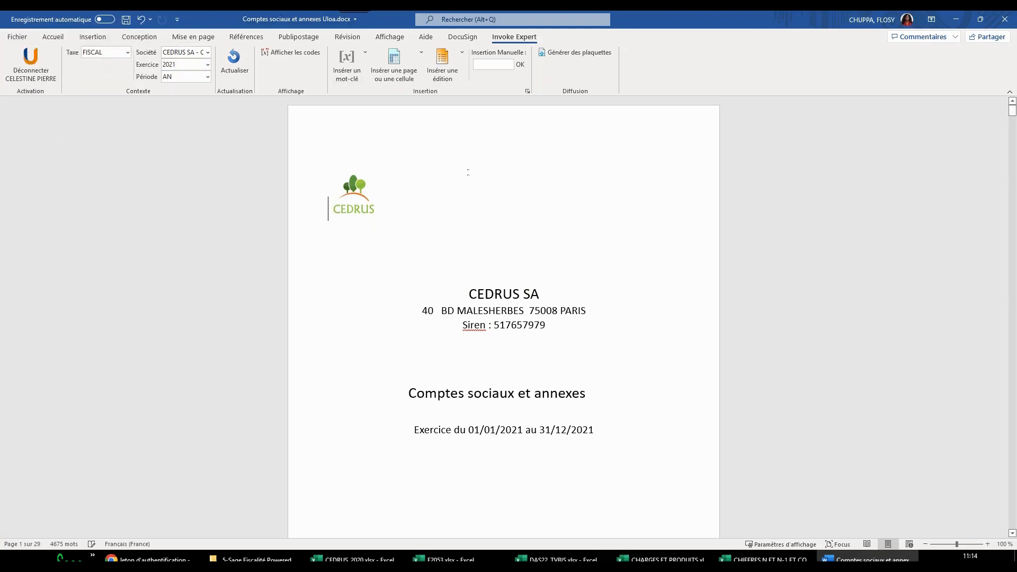
Check which companies and fiscal years are available in the Invoke Expert context, keeping CEDRUS SA and 2021
{"action": "left_click", "coordinate": [209, 52]}
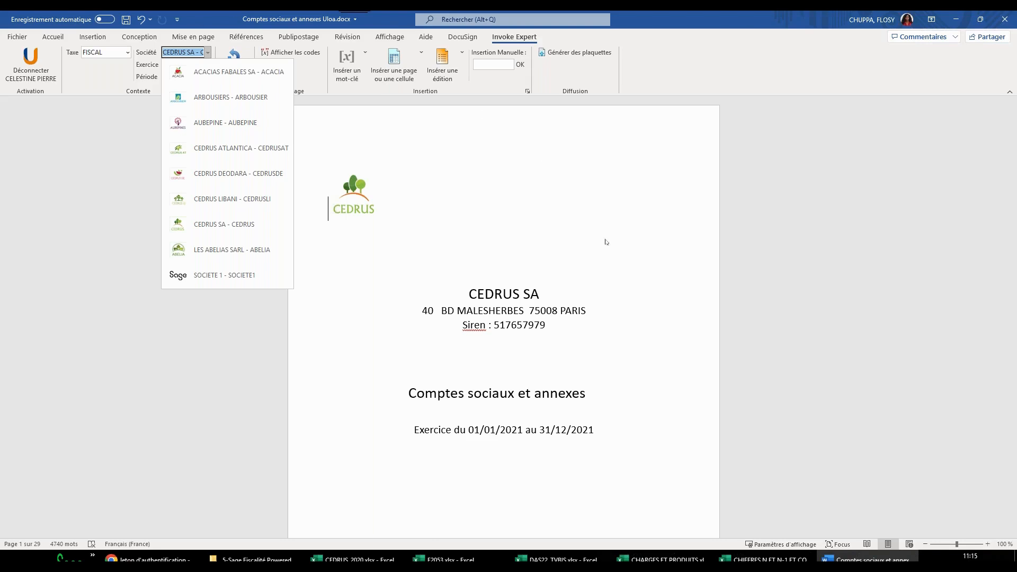
{"action": "left_click", "coordinate": [498, 244]}
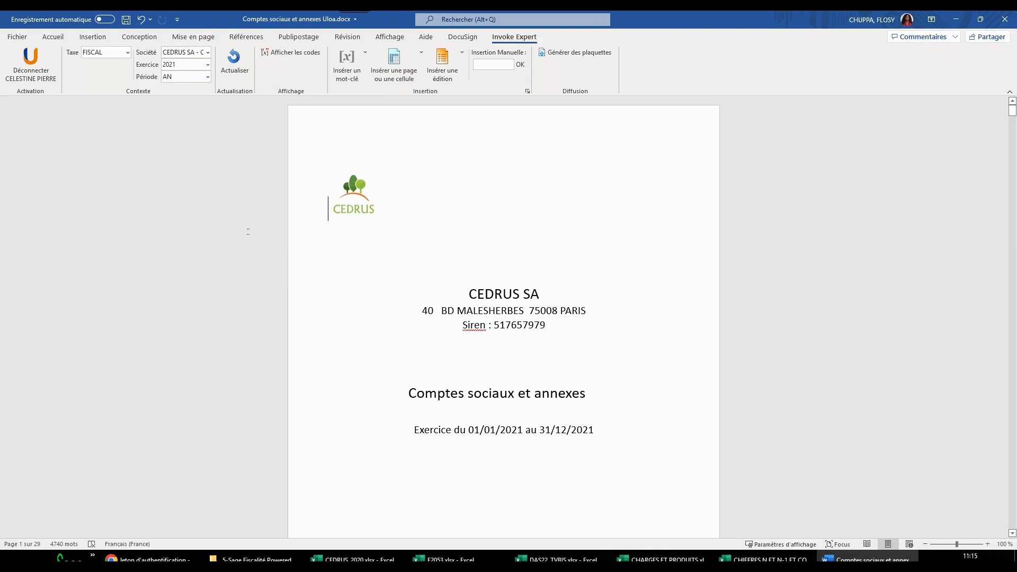
{"action": "left_click", "coordinate": [209, 65]}
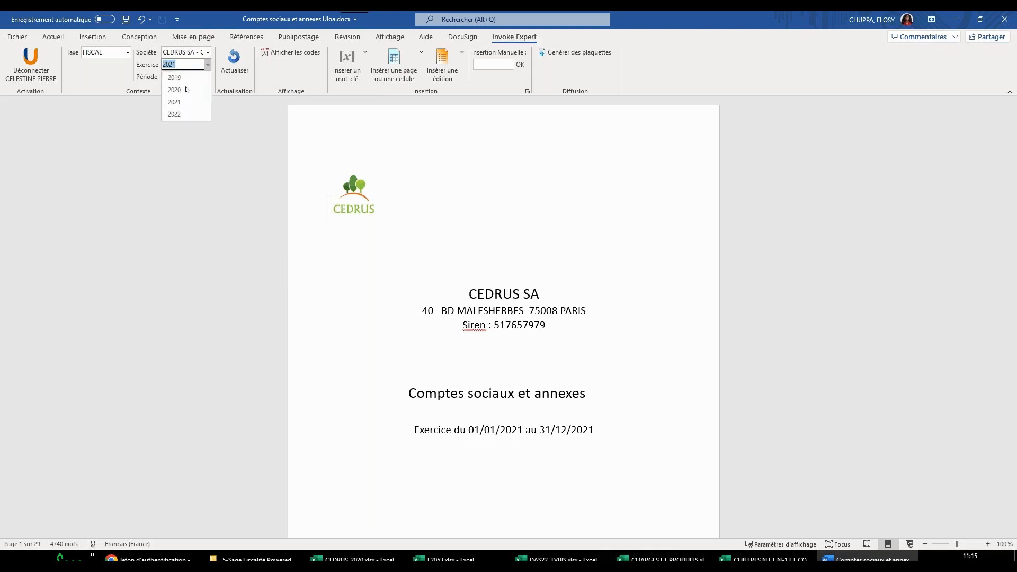
{"action": "left_click", "coordinate": [494, 203]}
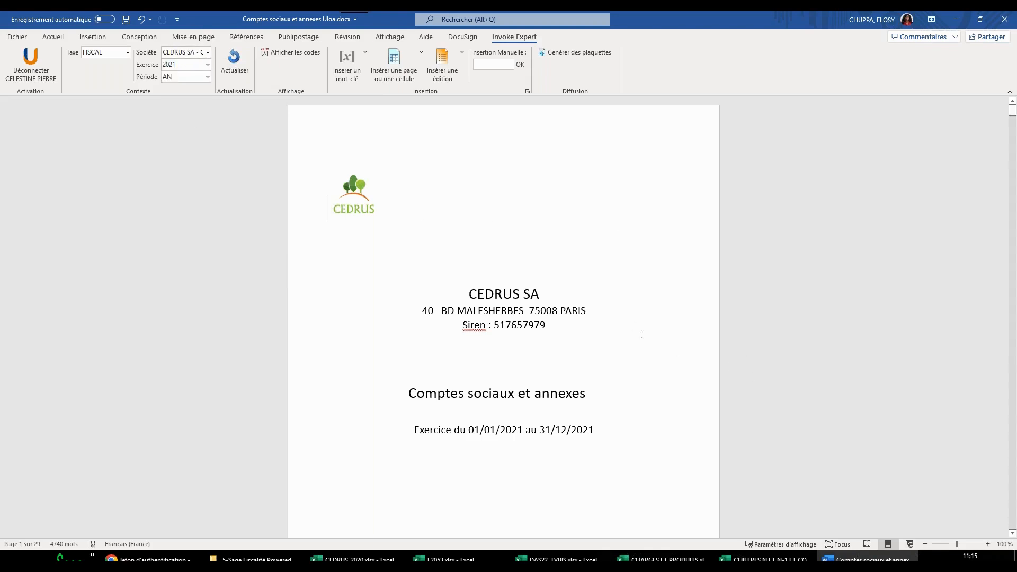
Go to the report's table of contents and follow its Crédit-bail entry to that section
{"action": "scroll", "coordinate": [603, 288], "scroll_direction": "down", "scroll_amount": 10}
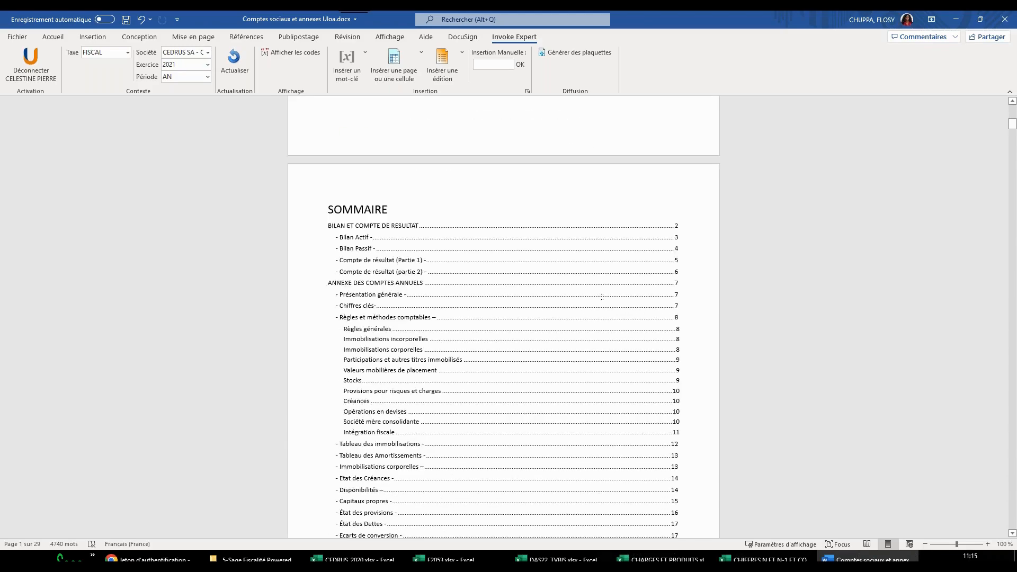
{"action": "scroll", "coordinate": [467, 429], "scroll_direction": "down", "scroll_amount": 2}
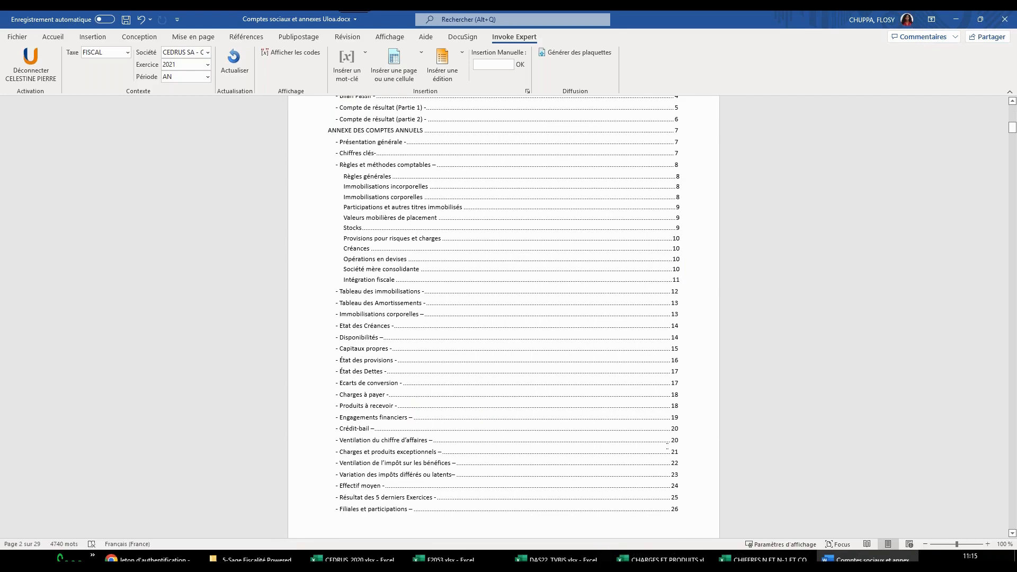
{"action": "triple_click", "coordinate": [675, 442]}
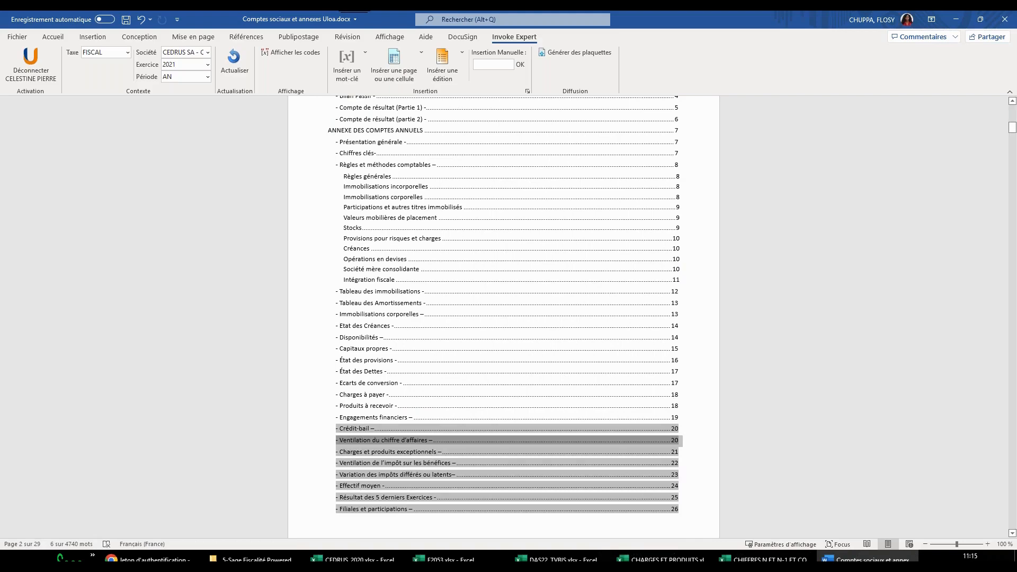
{"action": "left_click", "coordinate": [674, 429]}
{"action": "left_click", "coordinate": [674, 429], "text": "ctrl"}
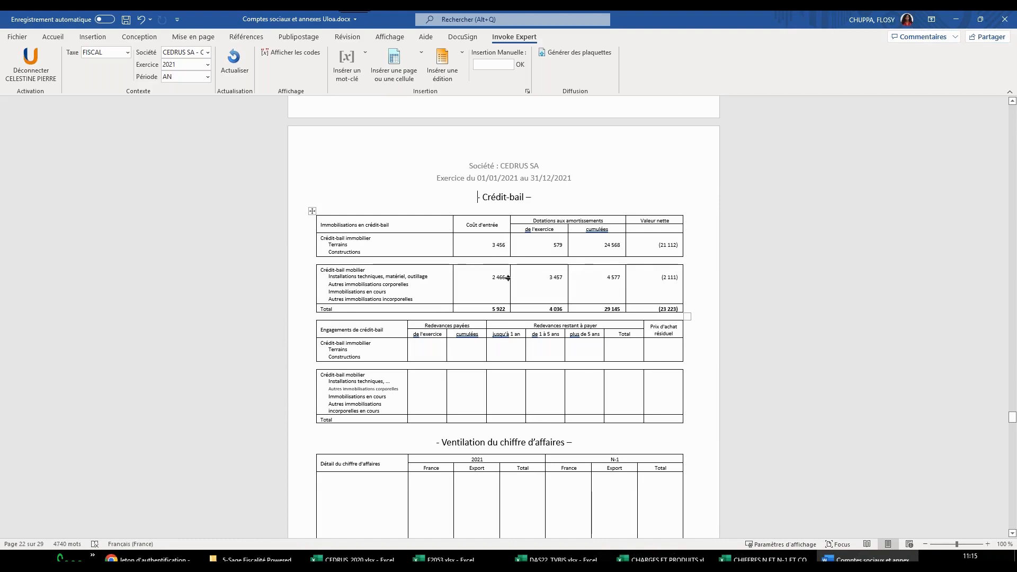
Compare the report's Crédit-bail table with the Crédit bail page of the ANNEXES document in the browser, and return to Word
{"action": "left_click", "coordinate": [140, 559]}
{"action": "left_click", "coordinate": [206, 22]}
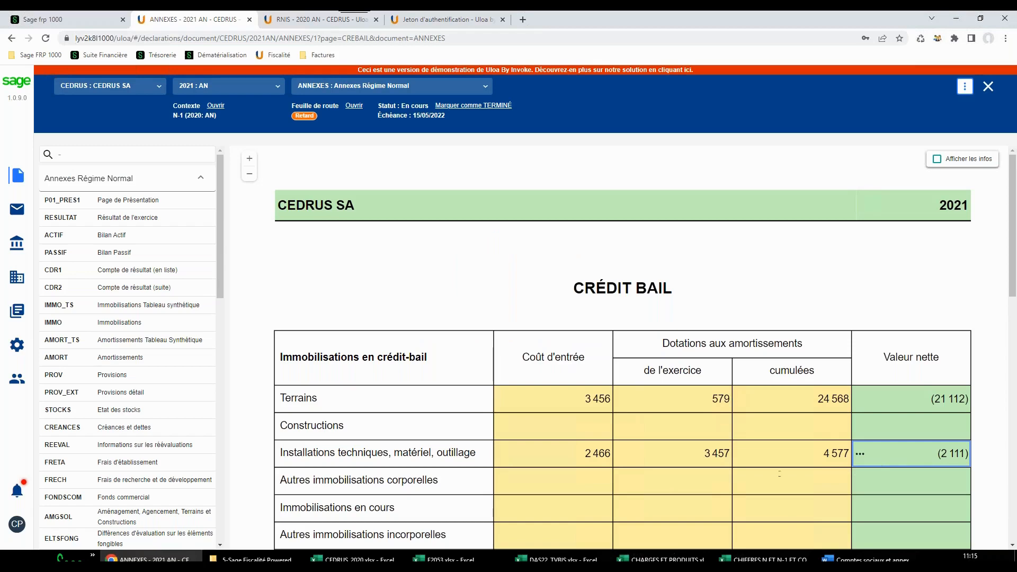
{"action": "left_click", "coordinate": [869, 559]}
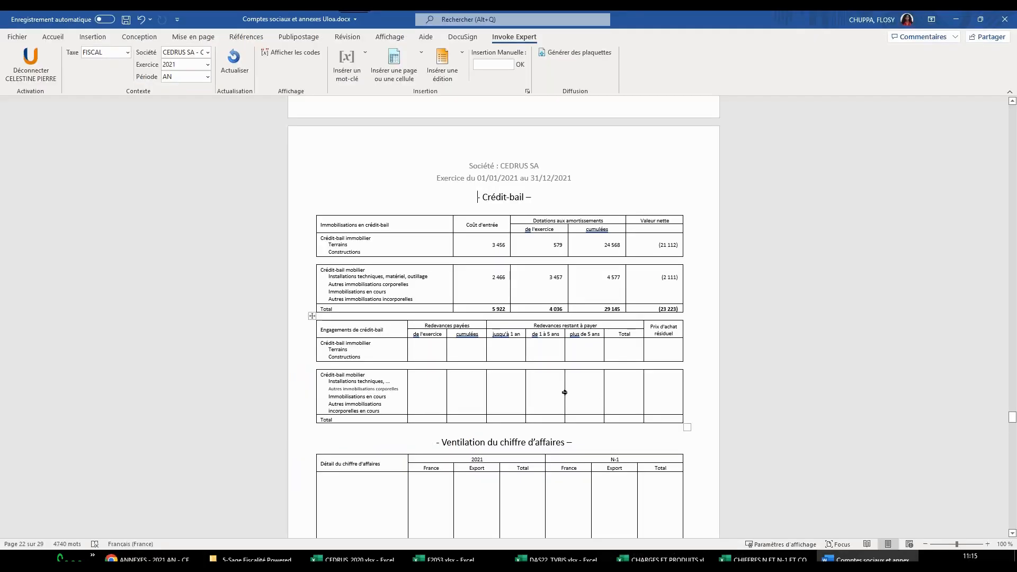
Write "Le montant du capital est de" on the empty line below the Ventilation du chiffre d'affaires table
{"action": "scroll", "coordinate": [504, 302], "scroll_direction": "down", "scroll_amount": 6}
{"action": "left_click", "coordinate": [334, 428]}
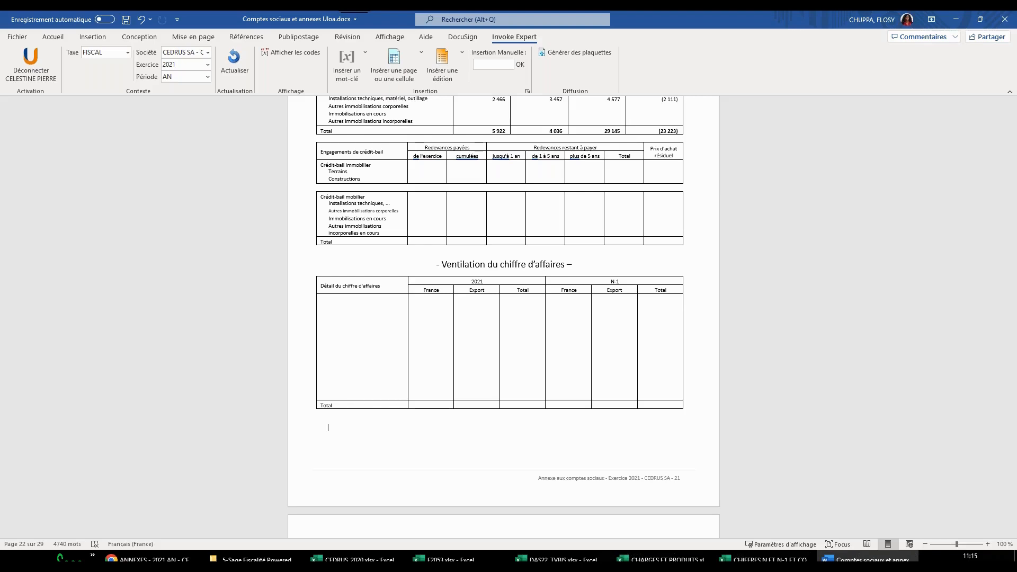
{"action": "type", "text": "Le montant du capital est de"}
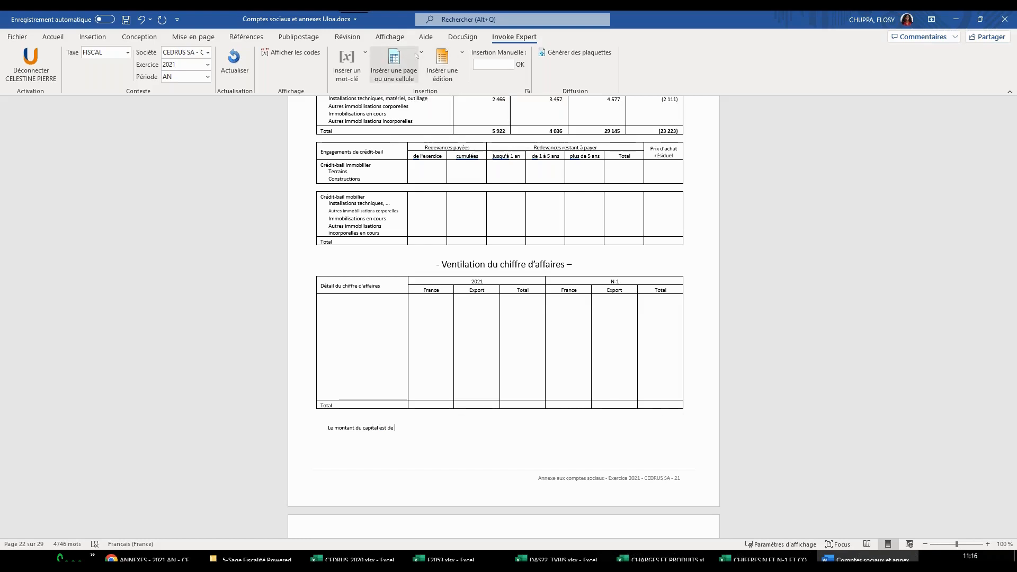
Search the insertable pages for "bilan" and insert cell DA1 (Capital social) from E2051 - Bilan Passif at the end of the sentence
{"action": "left_click", "coordinate": [395, 62]}
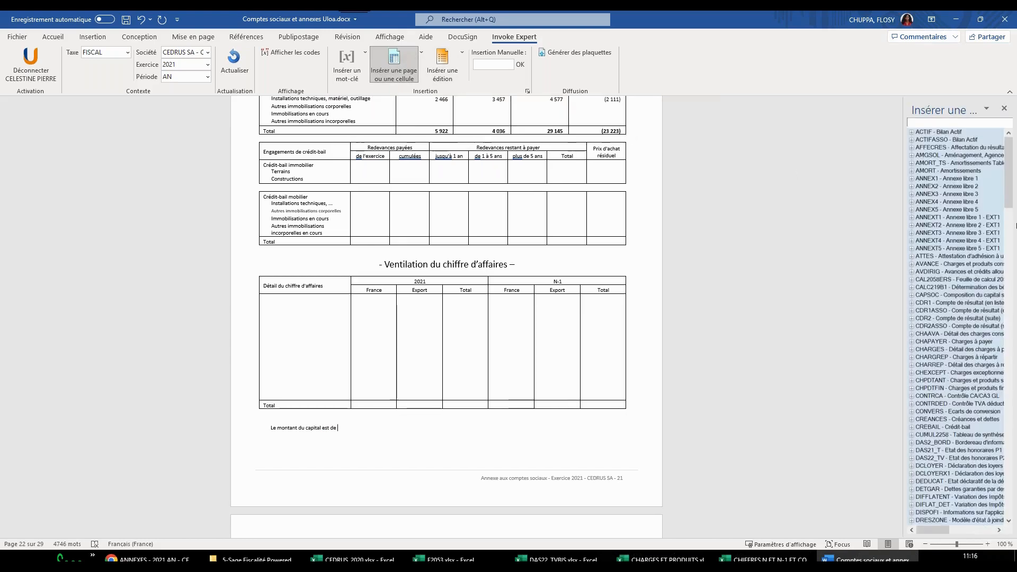
{"action": "left_click", "coordinate": [925, 122]}
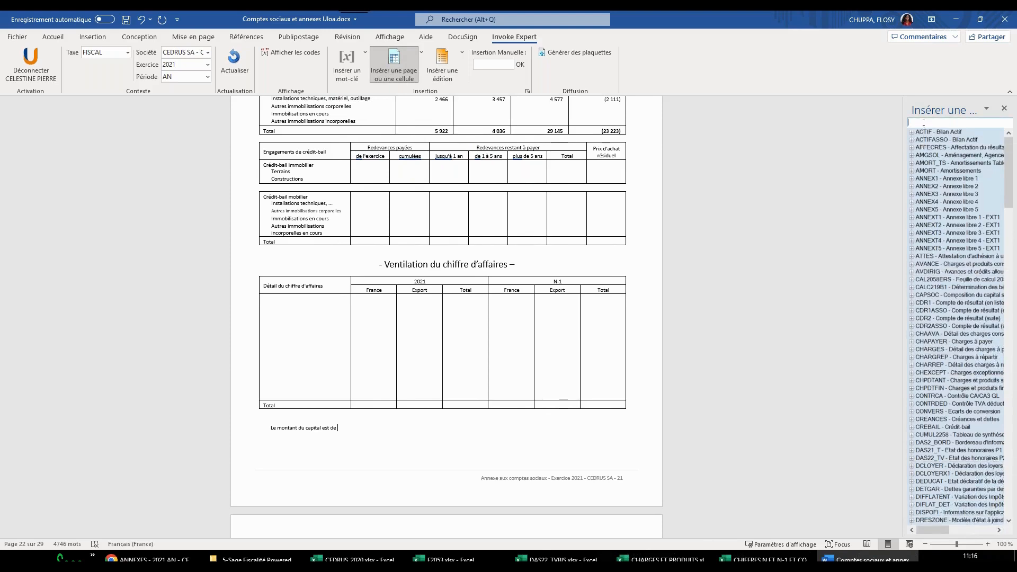
{"action": "type", "text": "bila"}
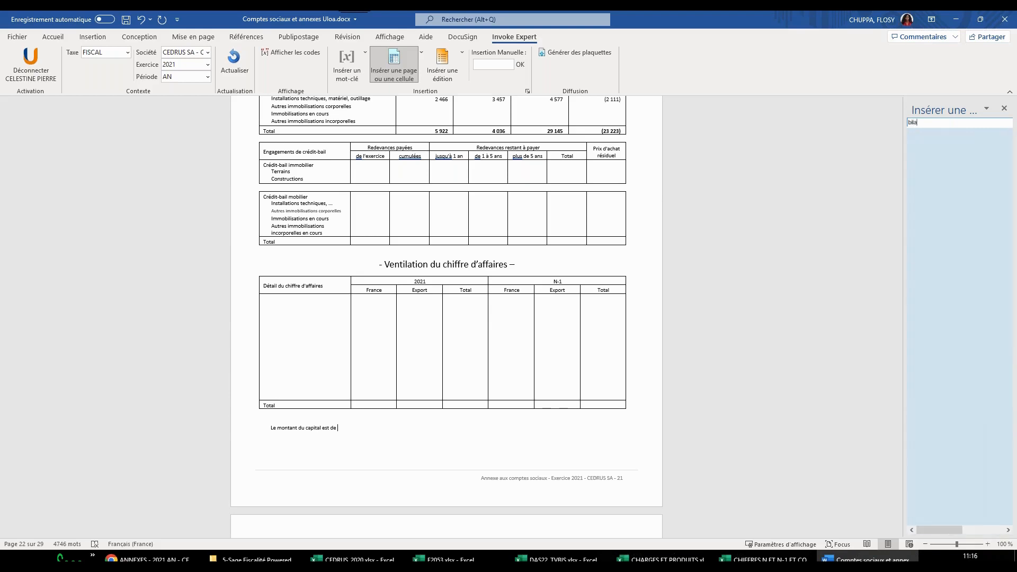
{"action": "type", "text": "n"}
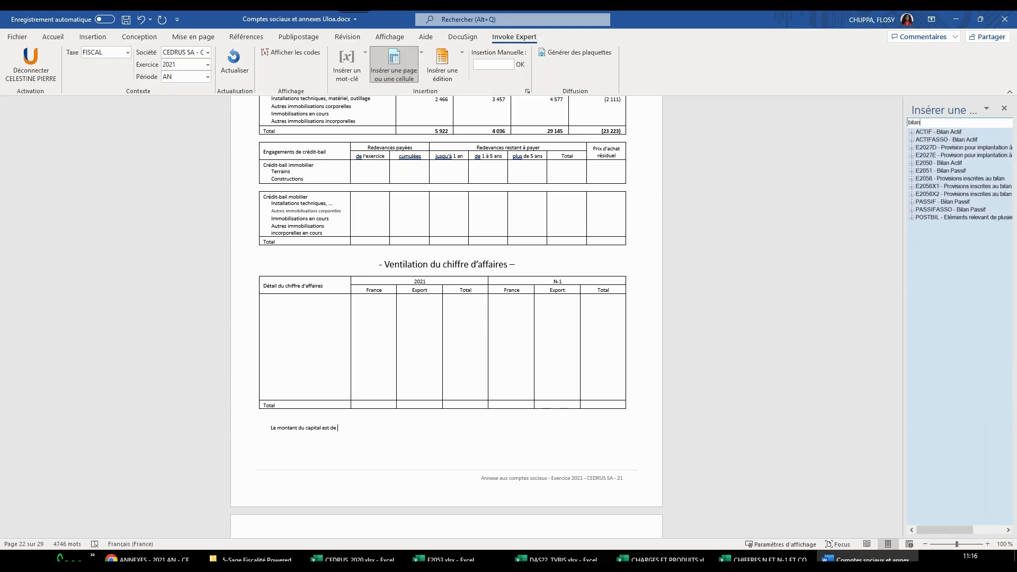
{"action": "left_click", "coordinate": [912, 171]}
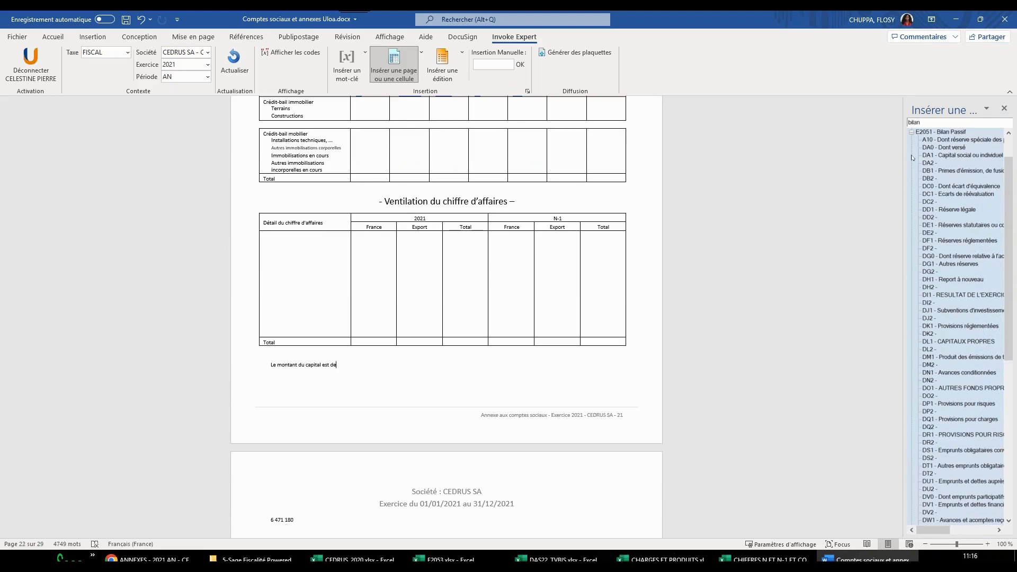
{"action": "double_click", "coordinate": [947, 155]}
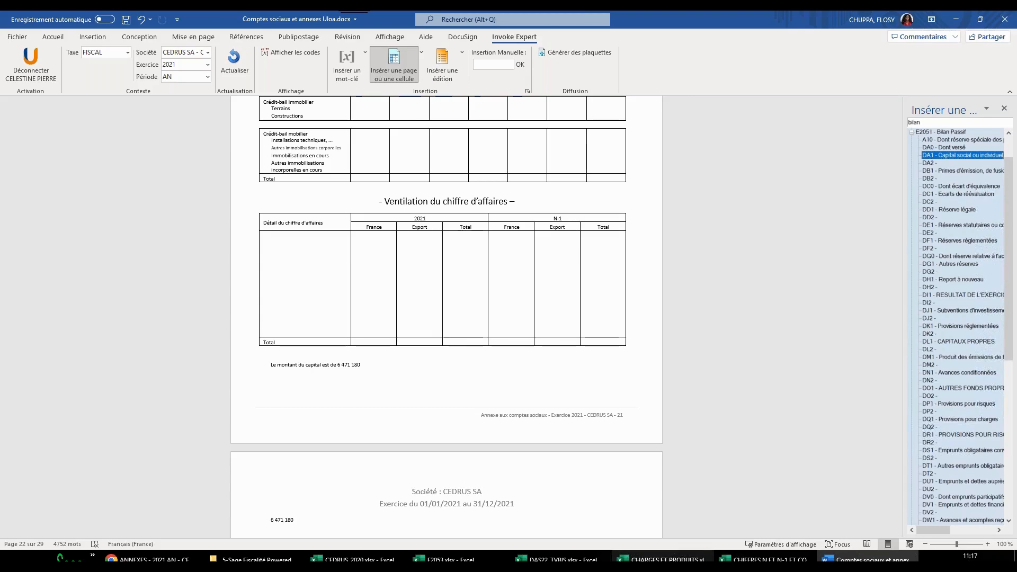
Switch to the CHARGES ET PRODUITS Excel workbook and start the XL_Expert connection
{"action": "left_click", "coordinate": [663, 559]}
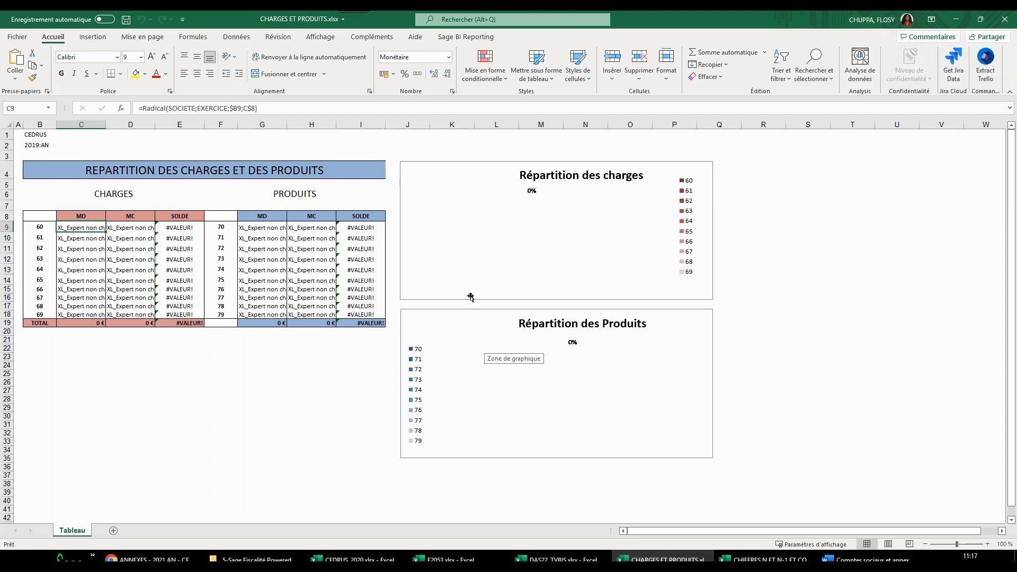
{"action": "left_click", "coordinate": [371, 37]}
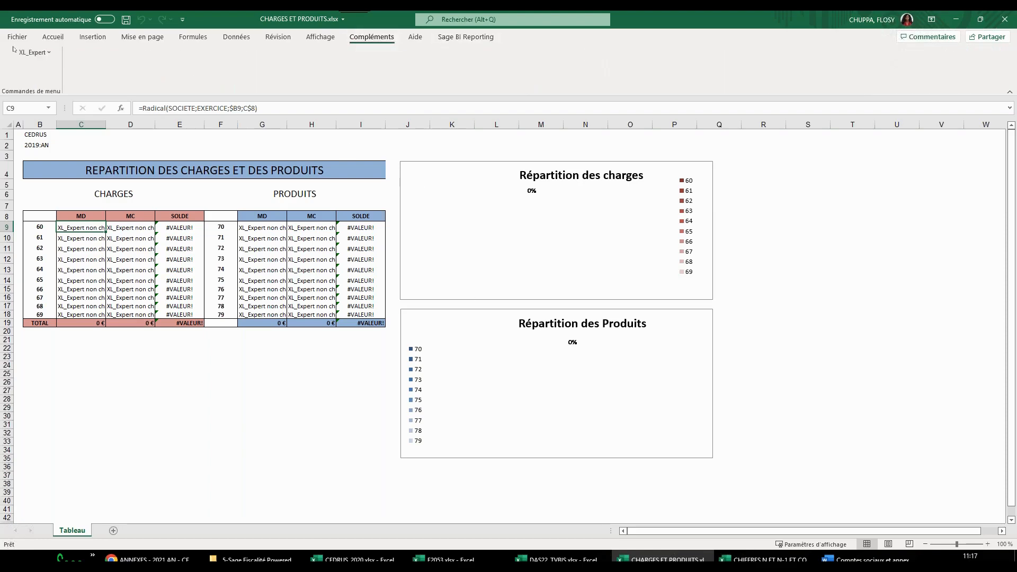
{"action": "left_click", "coordinate": [33, 52]}
{"action": "left_click", "coordinate": [46, 69]}
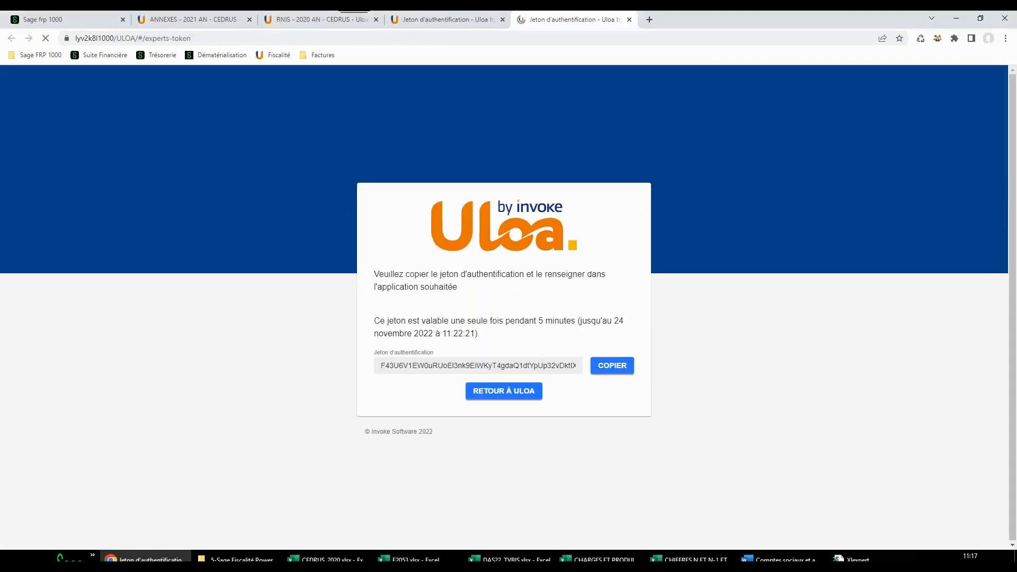
Copy the authentication token, validate it in the INVOKE XL-Expert authentication field, and return to the CHARGES ET PRODUITS workbook
{"action": "left_click", "coordinate": [621, 367]}
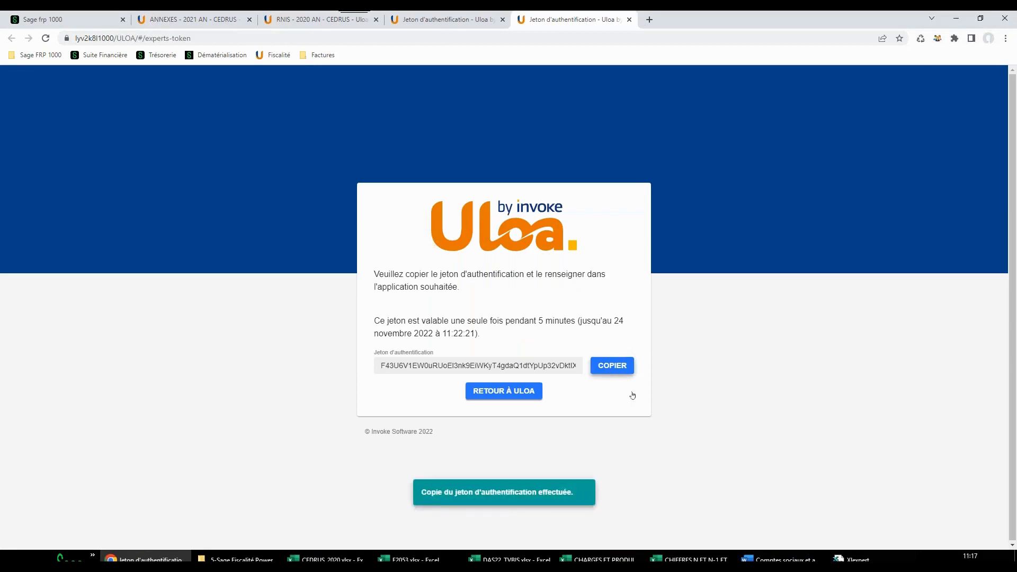
{"action": "left_click", "coordinate": [854, 559]}
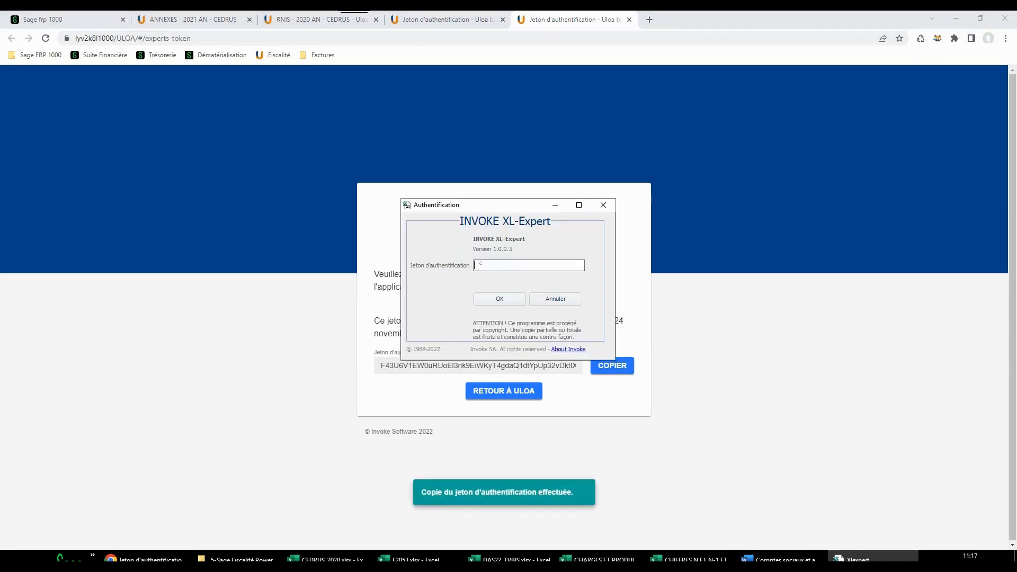
{"action": "key", "text": "ctrl+v"}
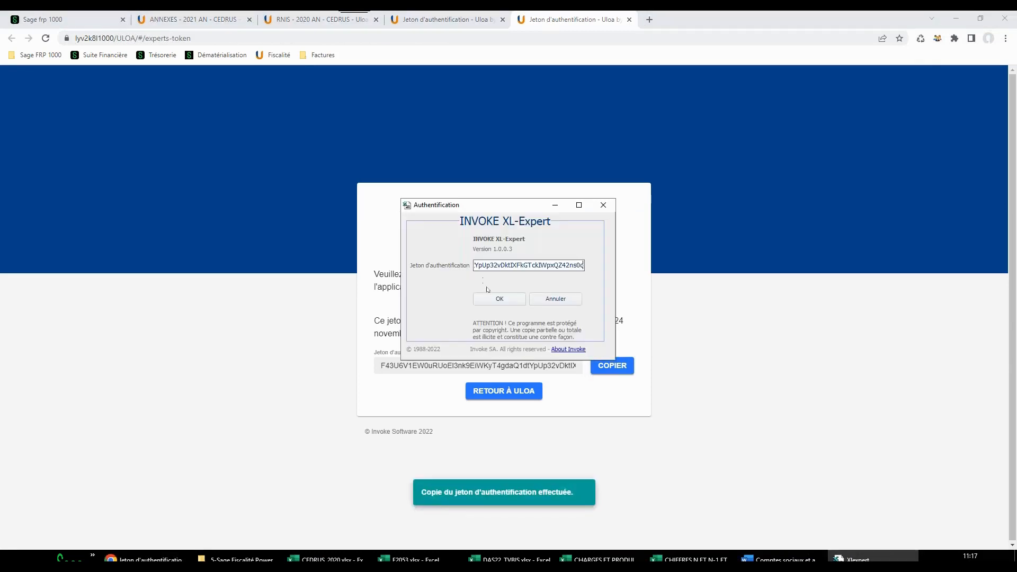
{"action": "left_click", "coordinate": [499, 299]}
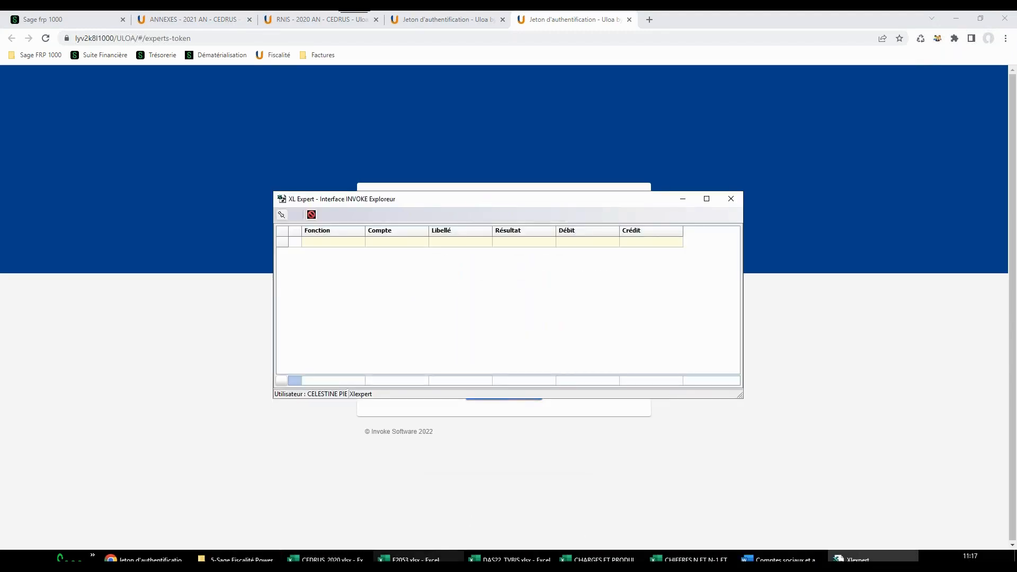
{"action": "left_click", "coordinate": [601, 559]}
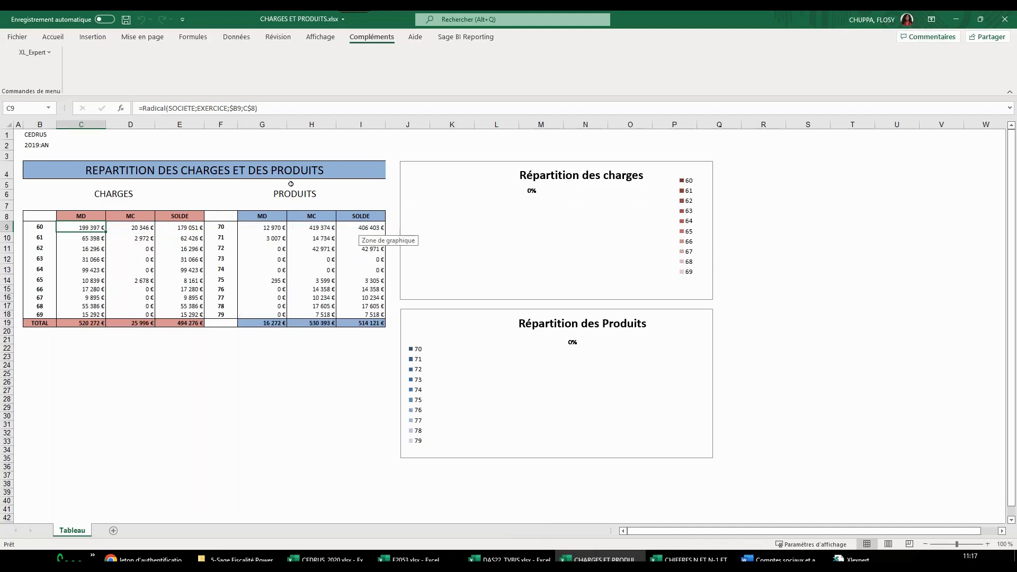
Set the fiscal year in cell B2 of the charges and products table to 2021:AN
{"action": "left_click", "coordinate": [45, 146]}
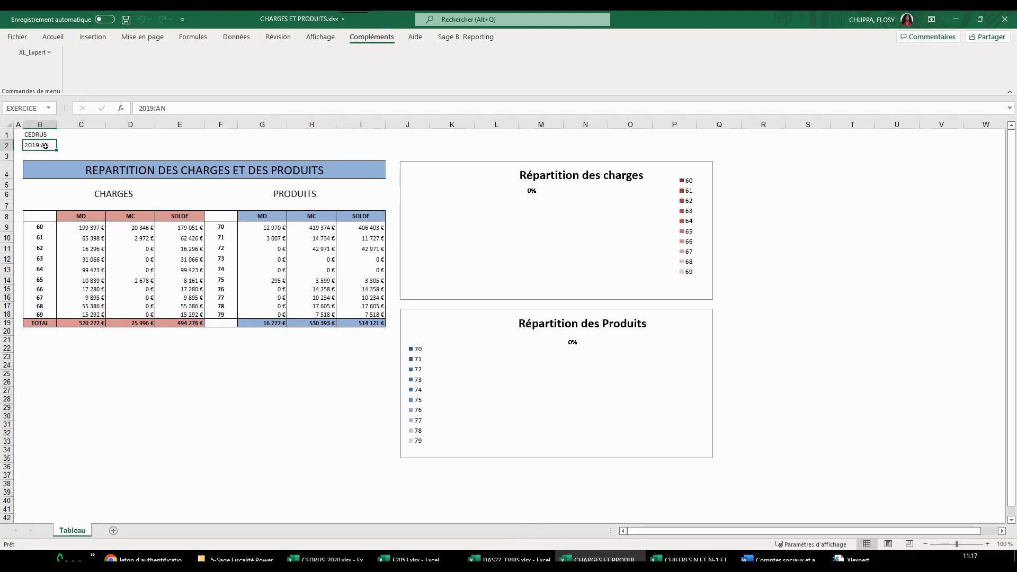
{"action": "left_click", "coordinate": [153, 108]}
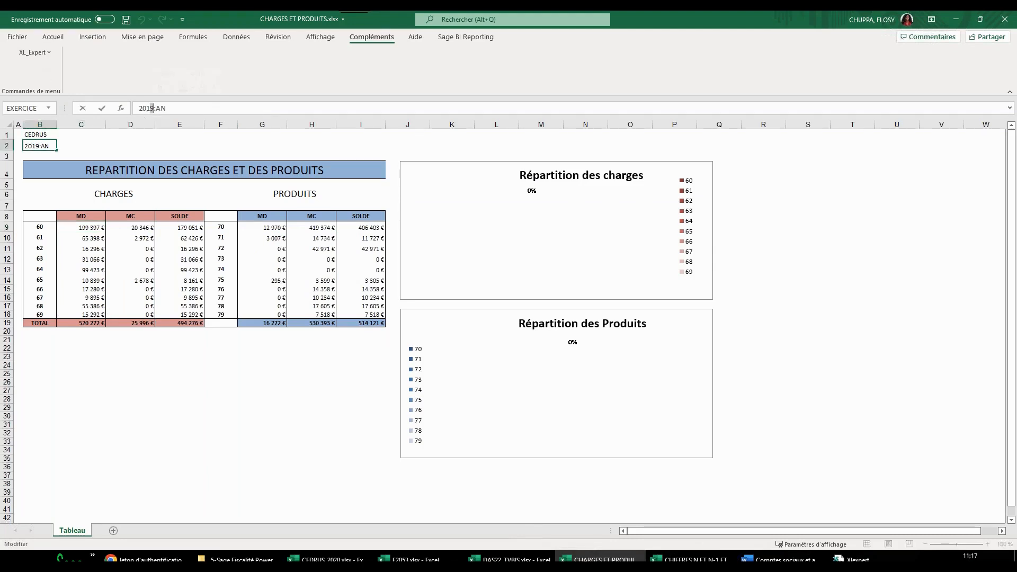
{"action": "key", "text": "BackSpace"}
{"action": "key", "text": "BackSpace"}
{"action": "type", "text": "é"}
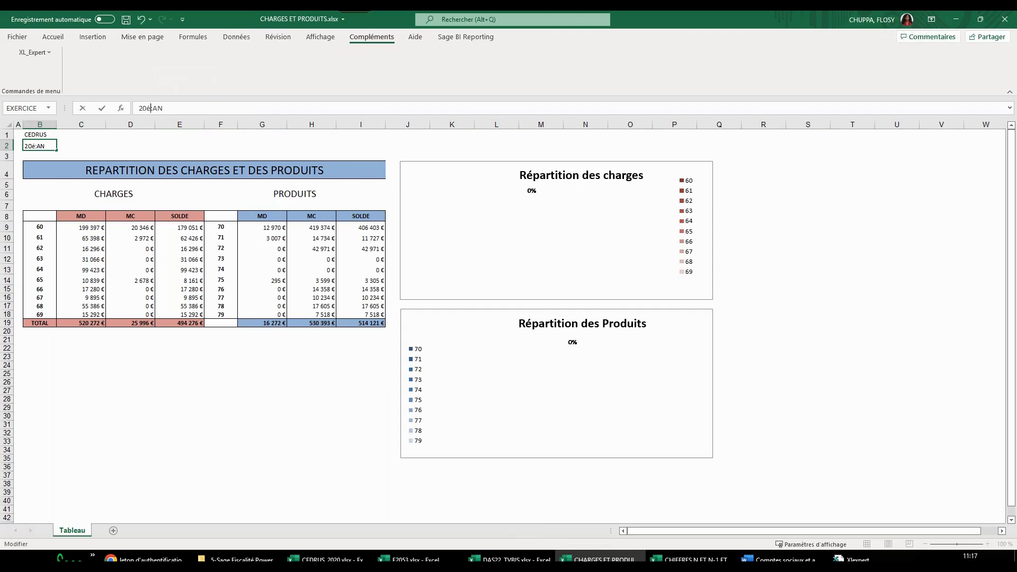
{"action": "type", "text": "&"}
{"action": "key", "text": "BackSpace"}
{"action": "key", "text": "BackSpace"}
{"action": "type", "text": "21"}
{"action": "key", "text": "Return"}
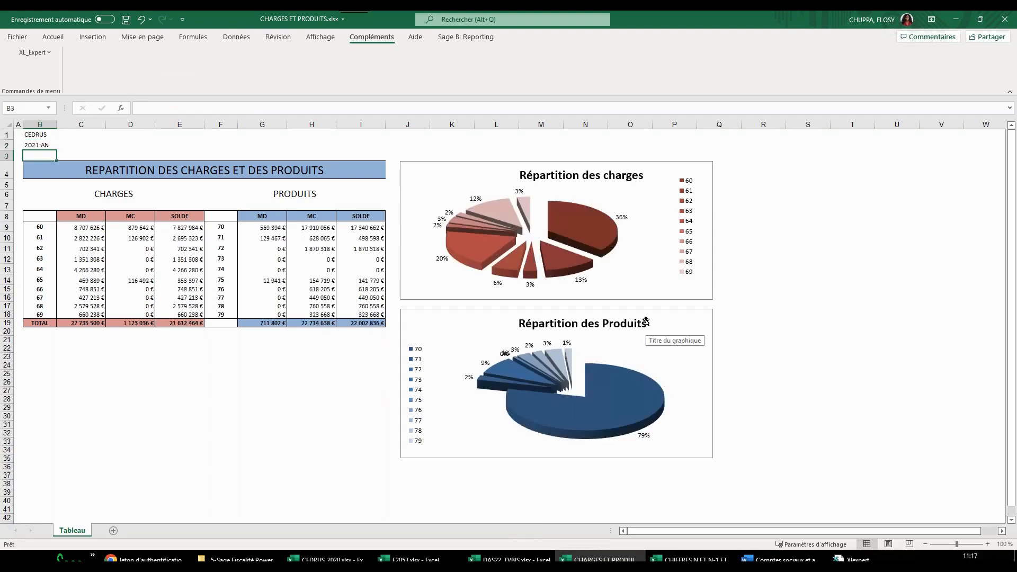
Examine the CONTROLES 2058A and CONTROLES 2054 - 2055 sheets in the CHIFFRES N ET N-1 ET CONTROLES DE COHERENCES workbook
{"action": "left_click", "coordinate": [689, 559]}
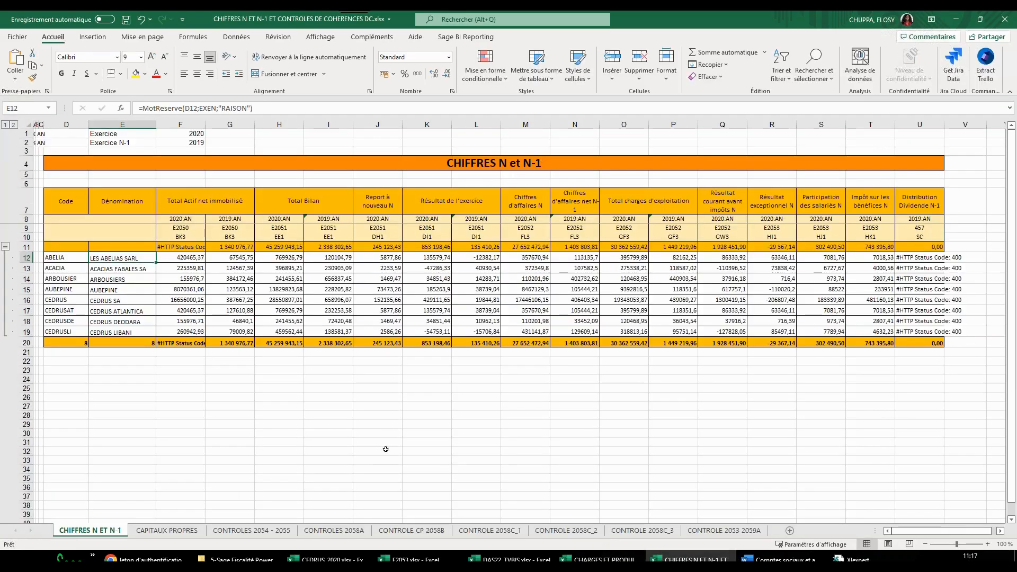
{"action": "left_click", "coordinate": [334, 531]}
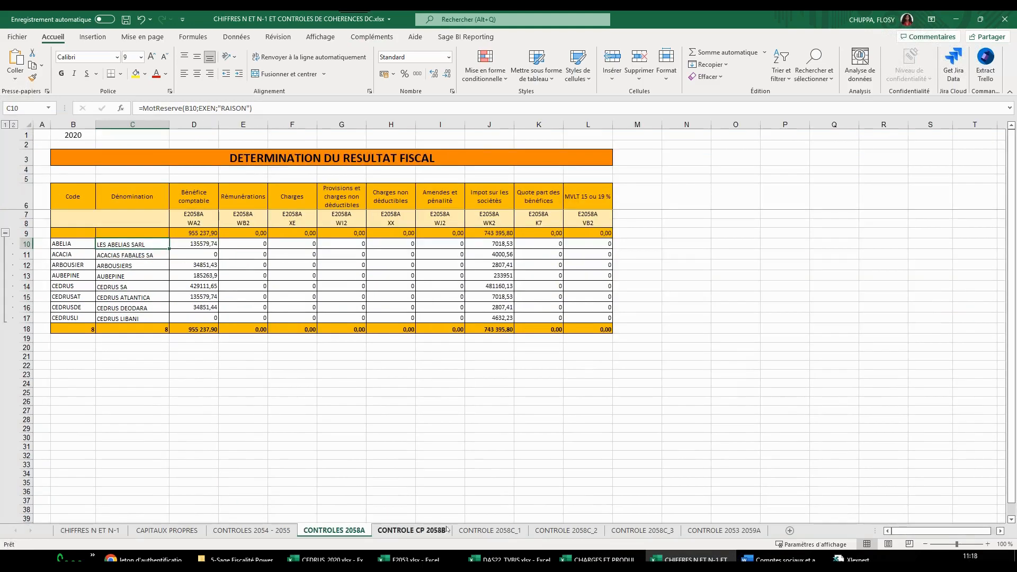
{"action": "left_click", "coordinate": [260, 532]}
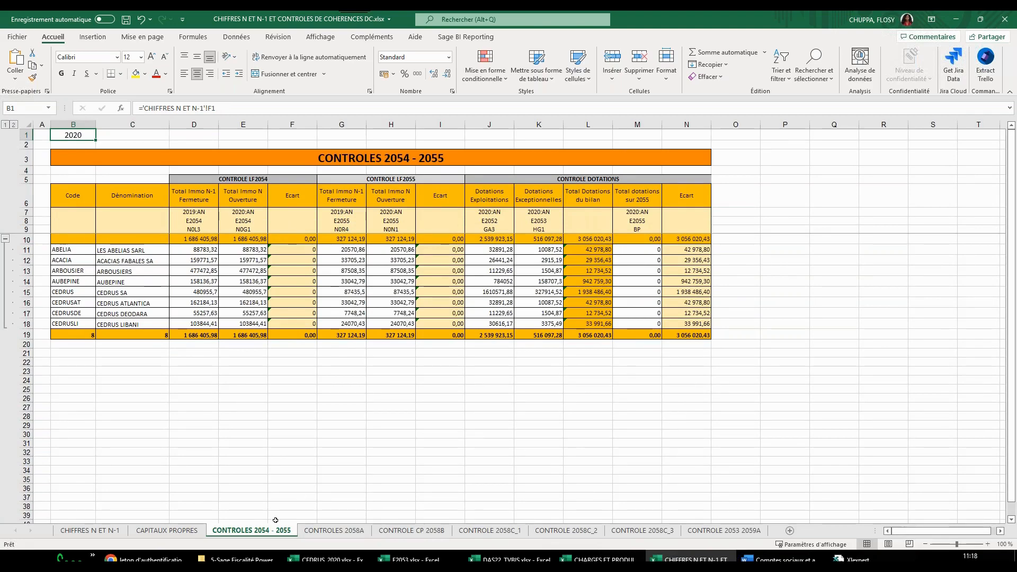
Switch to the browser's declarations dashboard and open the 2020 RGM group return of company CEDRUS
{"action": "left_click", "coordinate": [150, 557]}
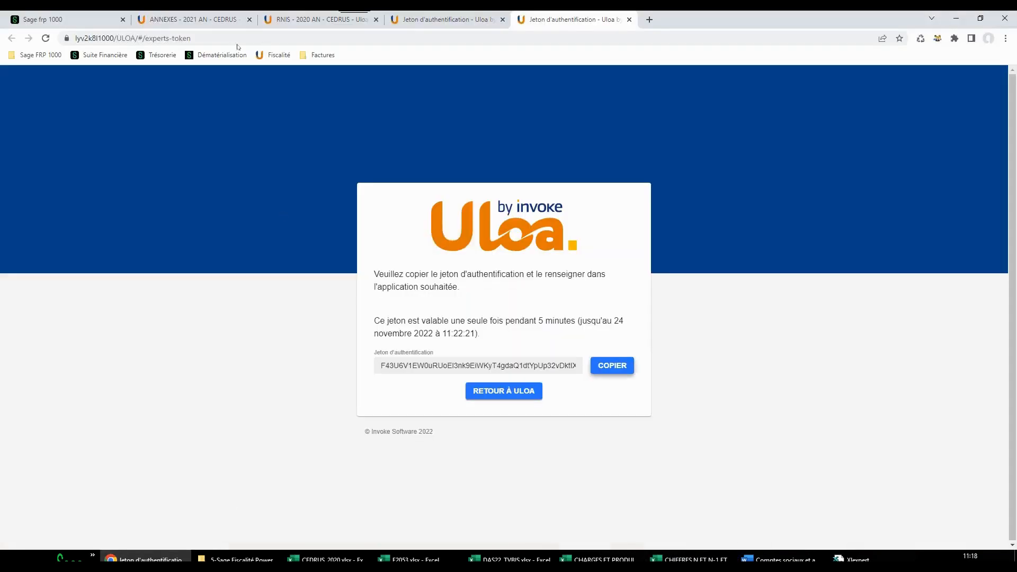
{"action": "left_click", "coordinate": [172, 19]}
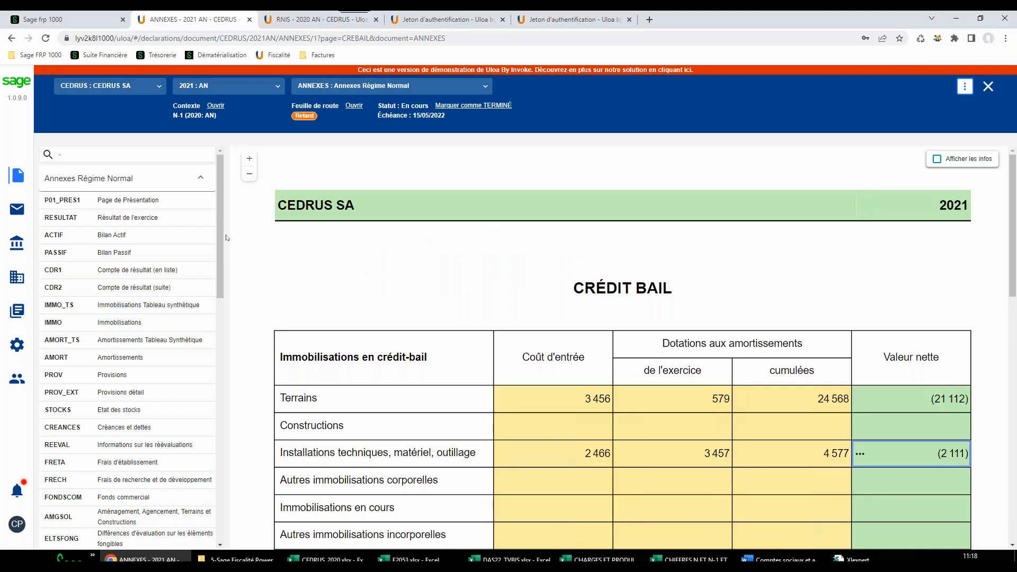
{"action": "left_click", "coordinate": [16, 175]}
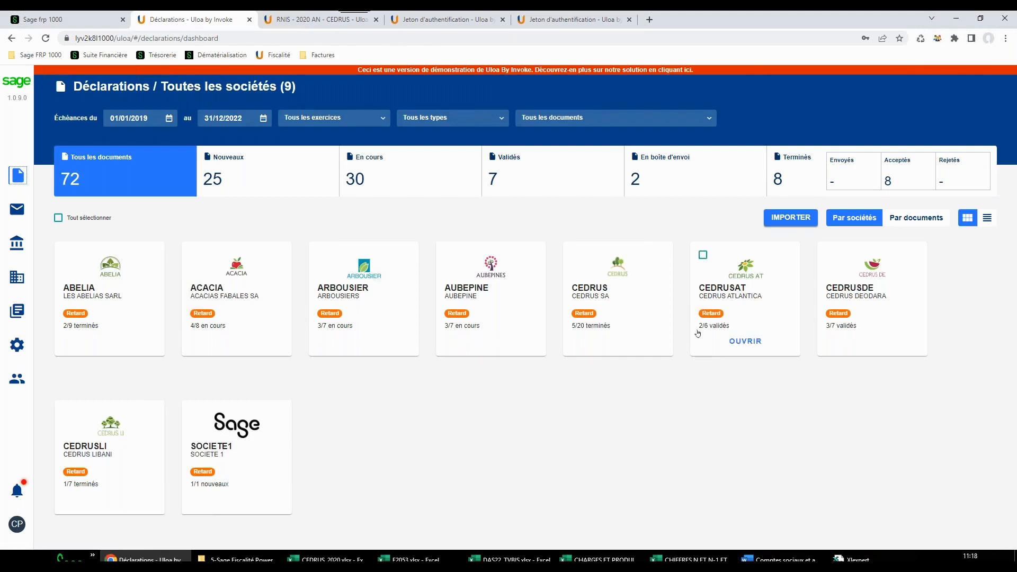
{"action": "mouse_move", "coordinate": [644, 309]}
{"action": "left_click", "coordinate": [618, 342]}
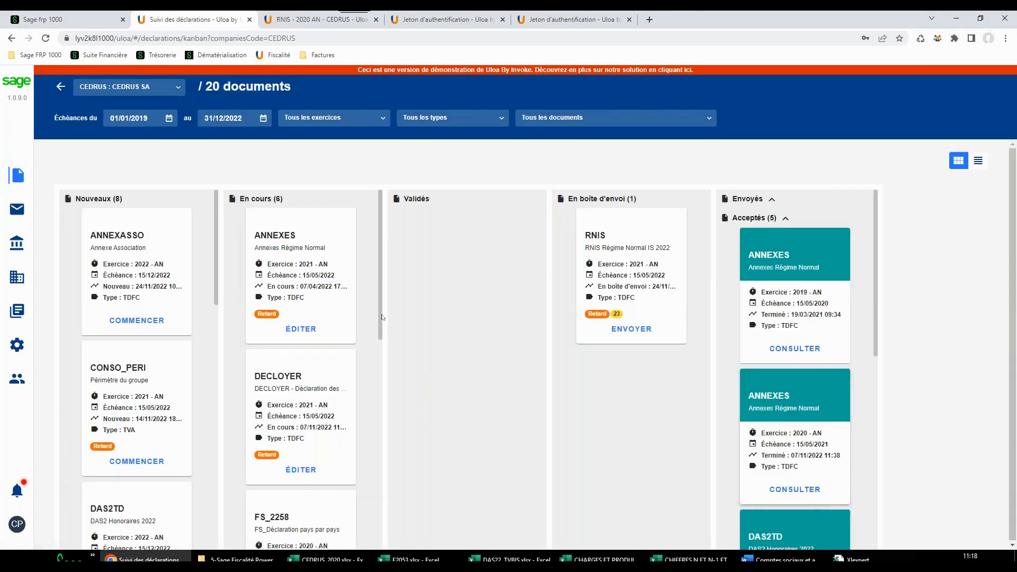
{"action": "scroll", "coordinate": [318, 382], "scroll_direction": "down", "scroll_amount": 9}
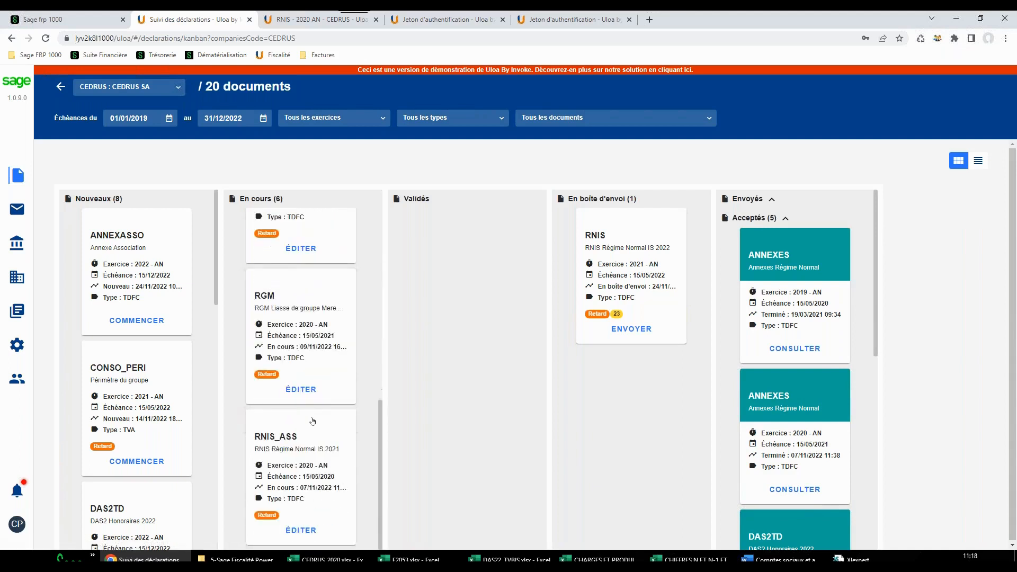
{"action": "left_click", "coordinate": [316, 356]}
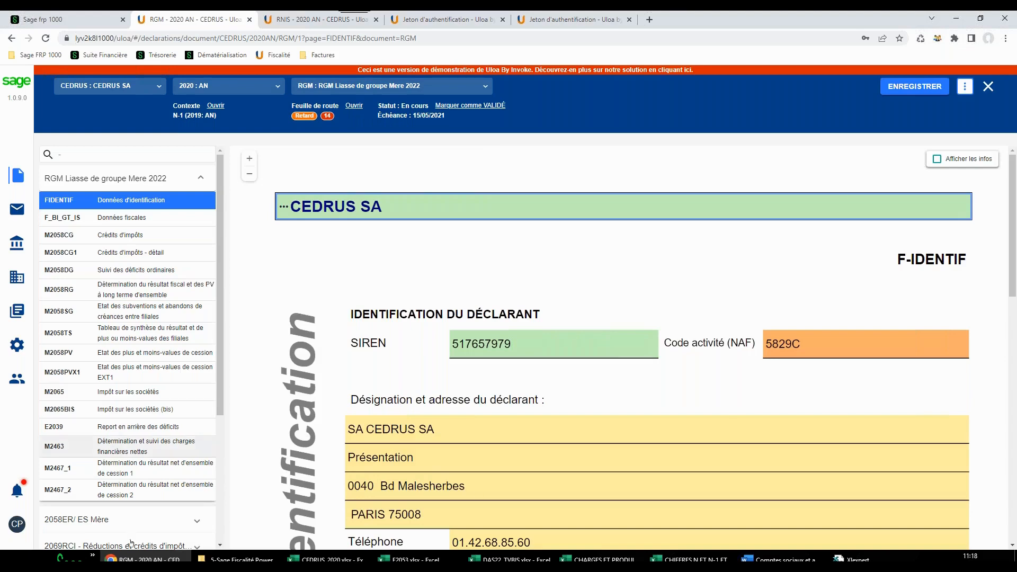
Display the M2058ER page of the 2058ER/ES Mère section and go to its A - RÉSULTAT table
{"action": "left_click", "coordinate": [106, 521]}
{"action": "left_click", "coordinate": [132, 542]}
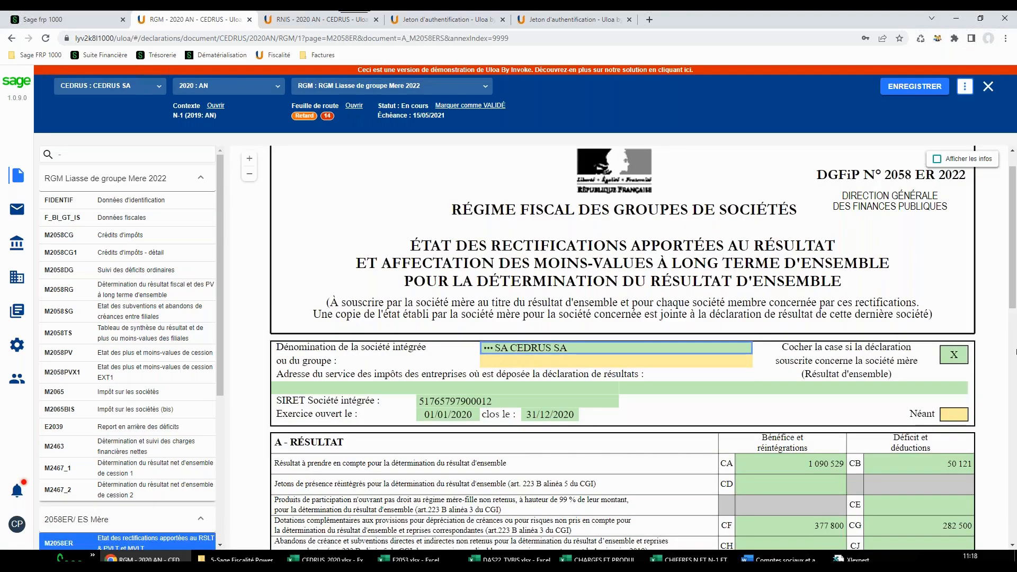
{"action": "scroll", "coordinate": [1015, 391], "scroll_direction": "down", "scroll_amount": 2}
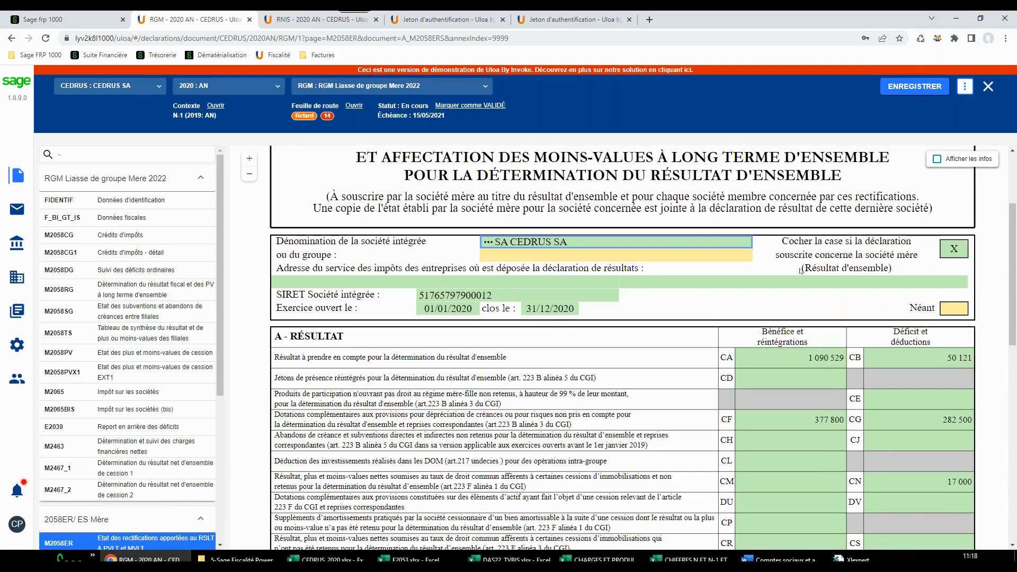
Examine the justification of line CA on the M2058ER page, expanding its sum, and close the RGM document without saving
{"action": "left_click", "coordinate": [743, 358]}
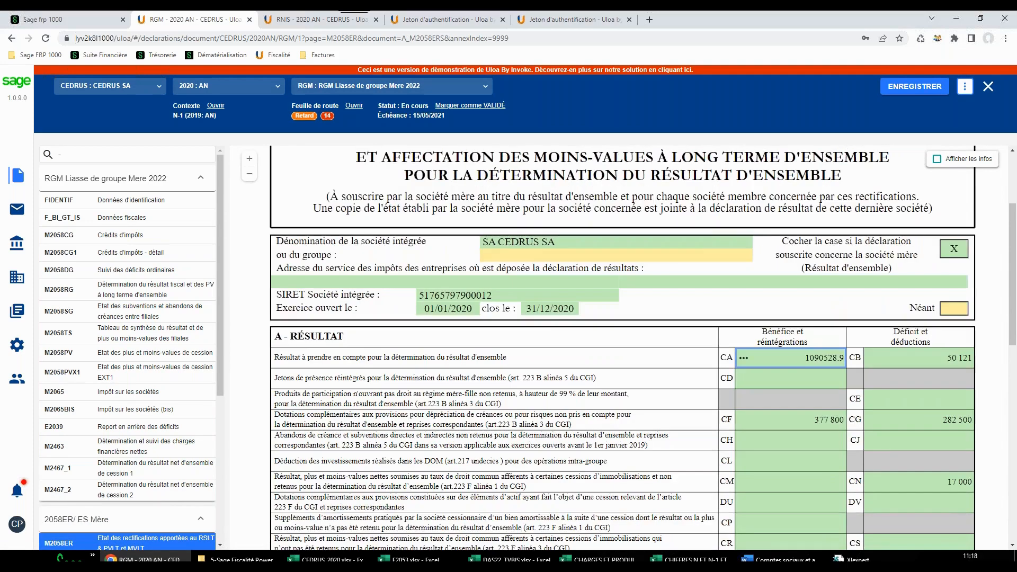
{"action": "left_click", "coordinate": [743, 358]}
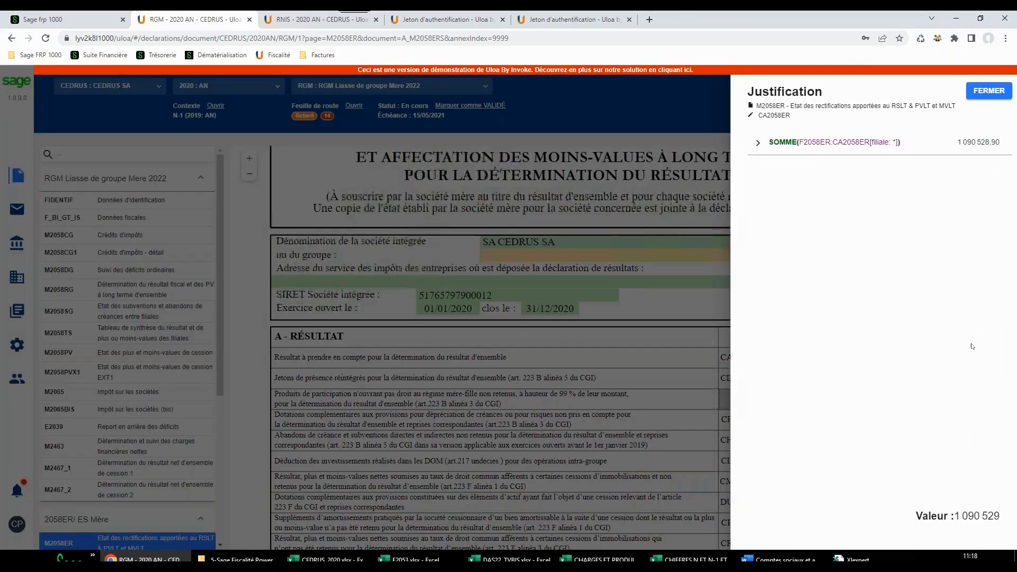
{"action": "left_click", "coordinate": [745, 142]}
{"action": "left_click", "coordinate": [767, 169]}
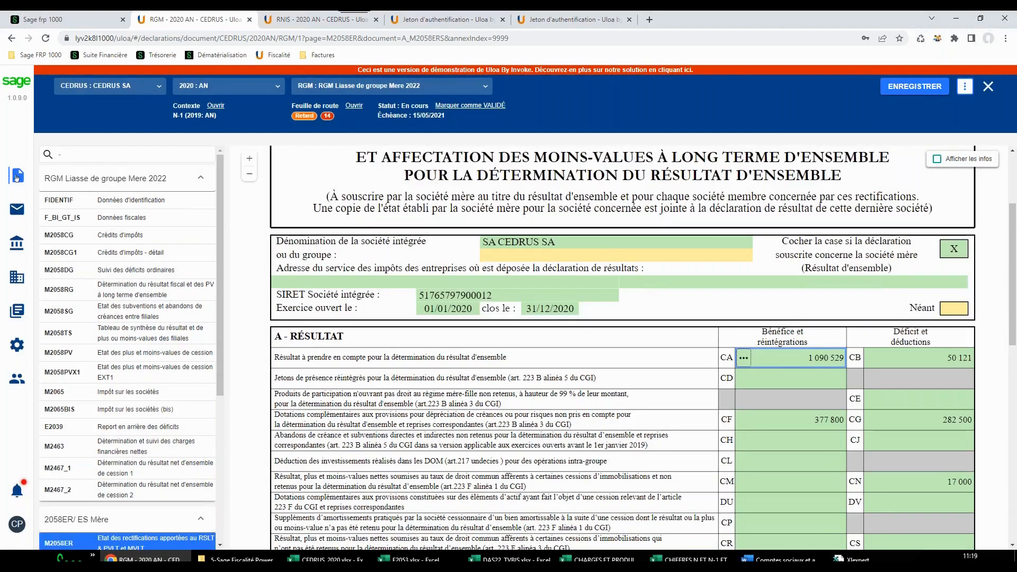
{"action": "left_click", "coordinate": [988, 86]}
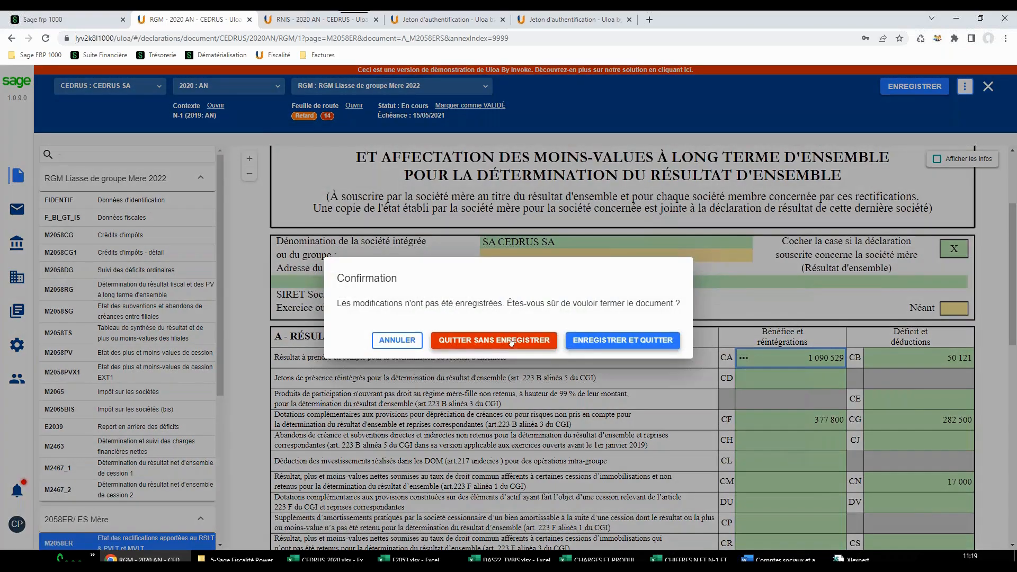
{"action": "left_click", "coordinate": [513, 341]}
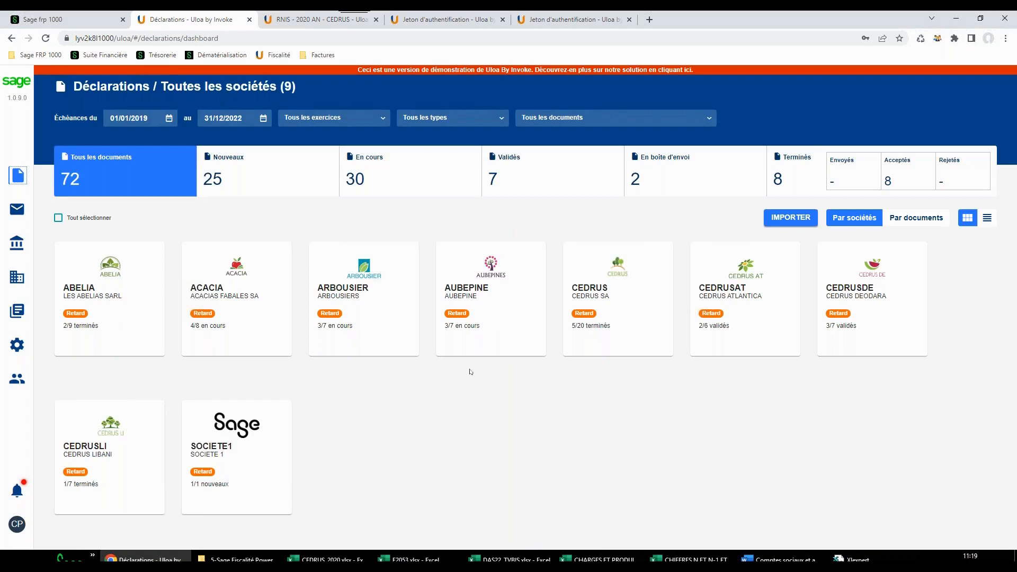
Open the 2022 DAS2TD fees declaration of CEDRUS and display its DAS21_T page followed by DAS22_TV
{"action": "left_click", "coordinate": [609, 301]}
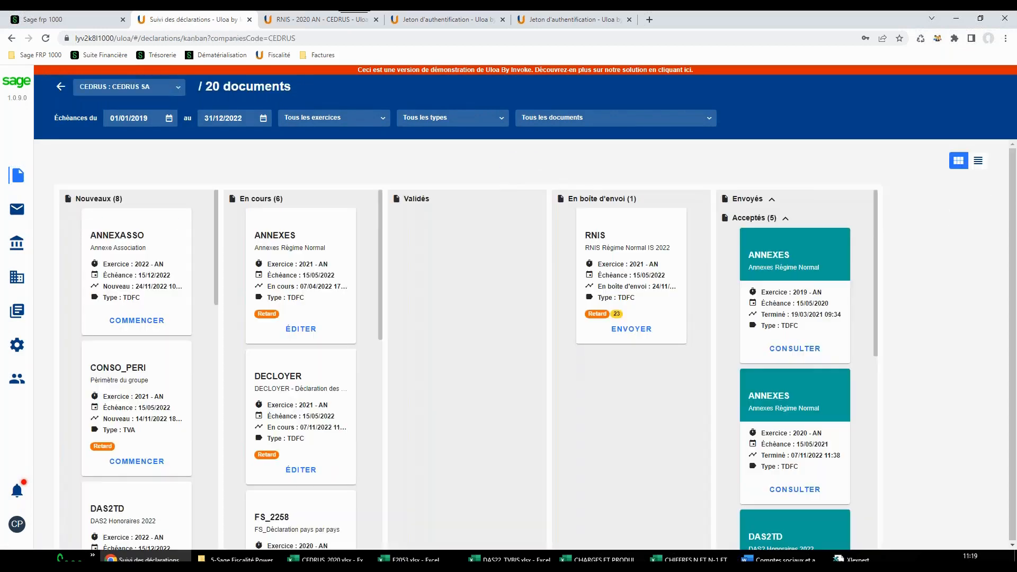
{"action": "scroll", "coordinate": [143, 371], "scroll_direction": "down", "scroll_amount": 3}
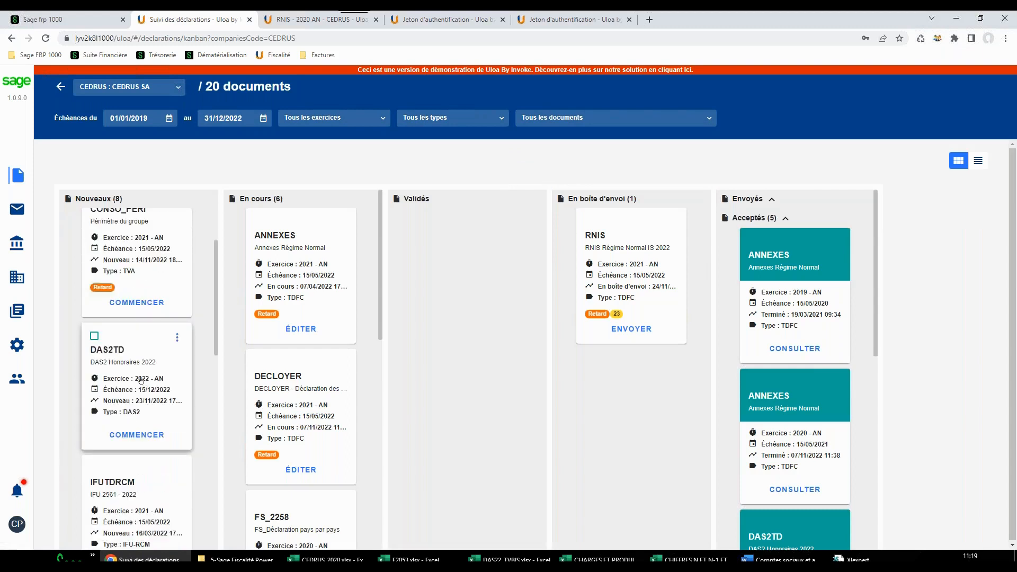
{"action": "left_click", "coordinate": [141, 381]}
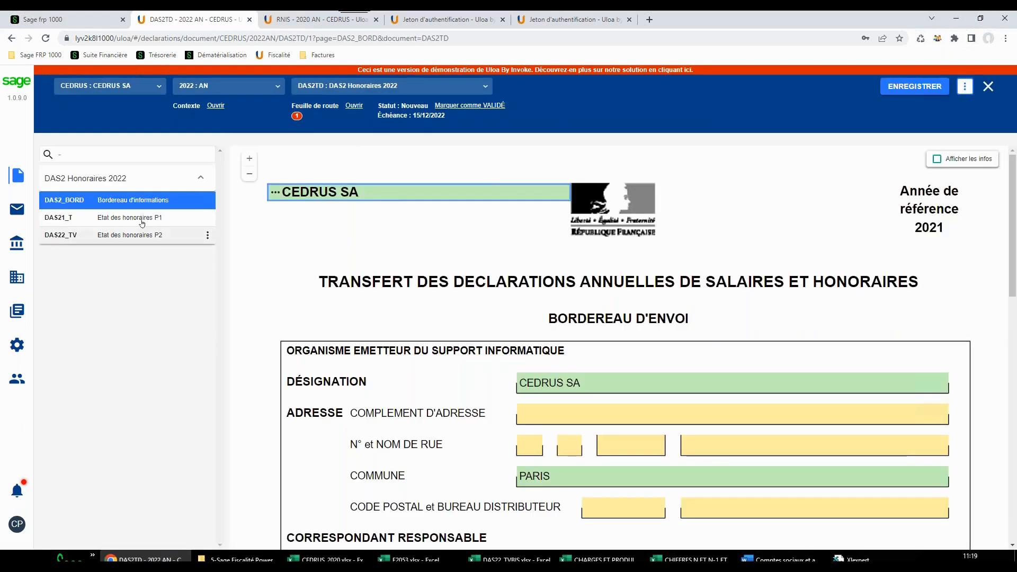
{"action": "left_click", "coordinate": [64, 217]}
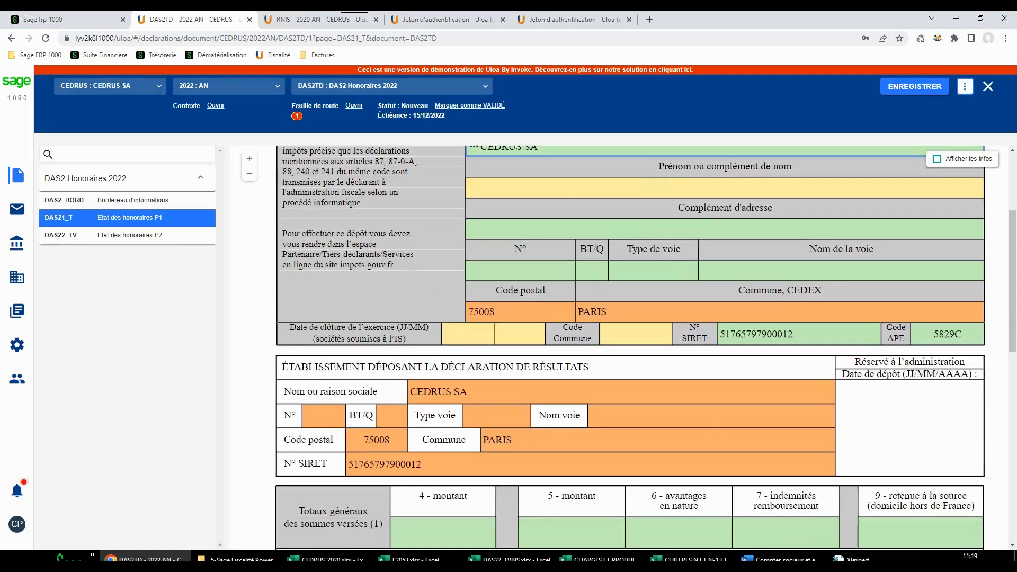
{"action": "left_click", "coordinate": [61, 235]}
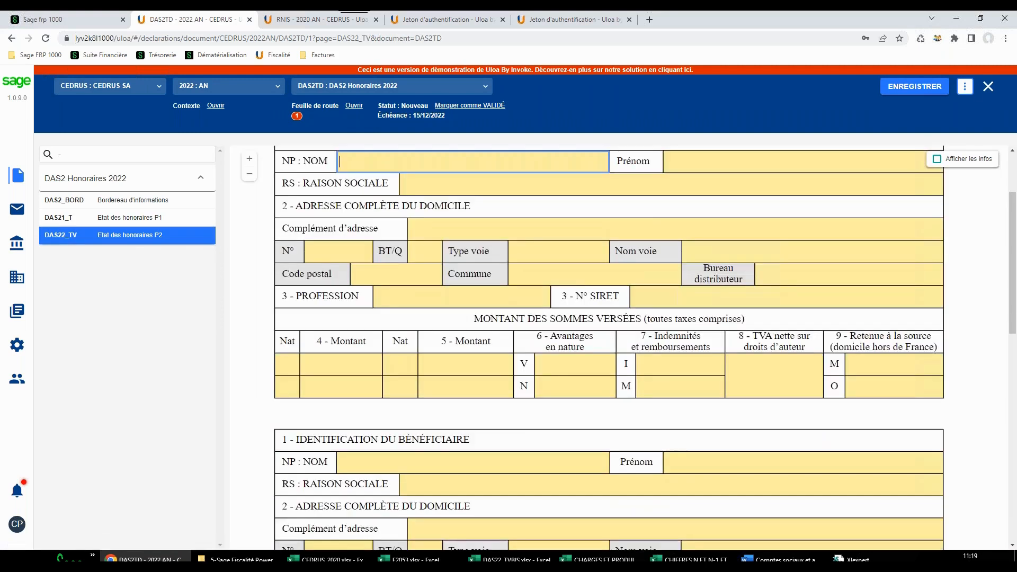
Switch to the DAS22_TVBIS Excel workbook and examine the beneficiary table across all its columns
{"action": "left_click", "coordinate": [481, 560]}
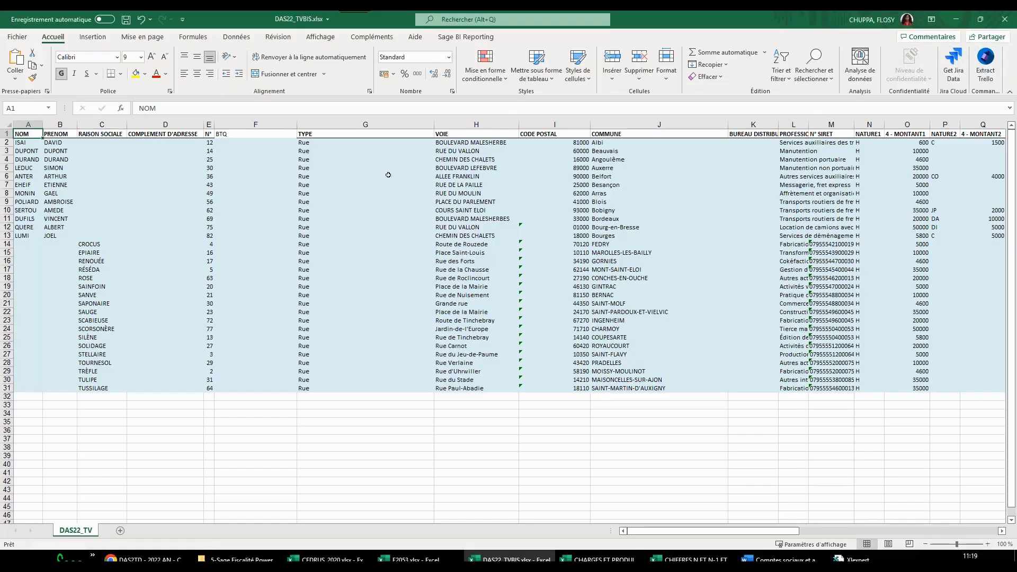
{"action": "left_click_drag", "start_coordinate": [709, 532], "coordinate": [981, 521]}
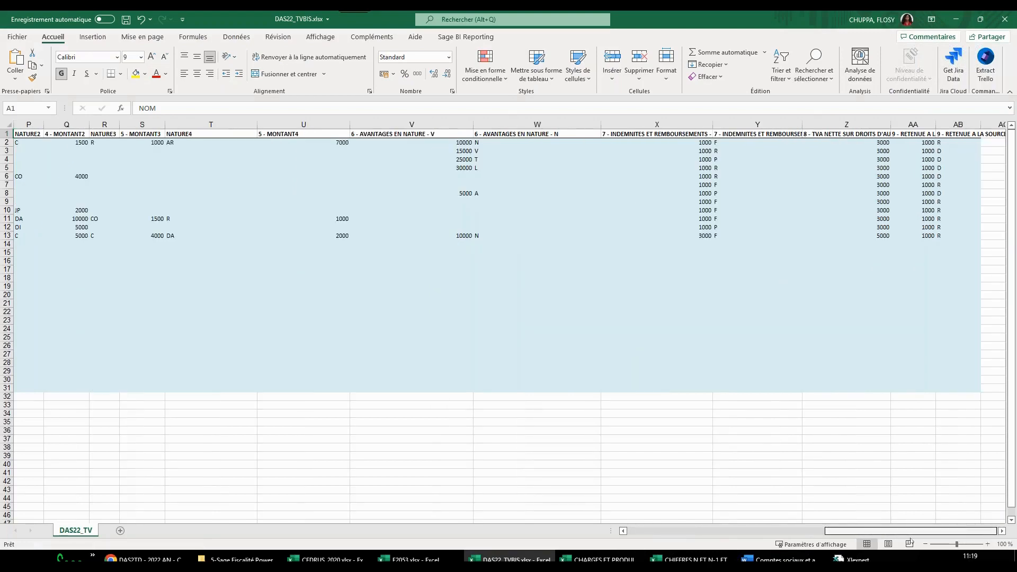
{"action": "left_click_drag", "start_coordinate": [665, 514], "coordinate": [666, 512]}
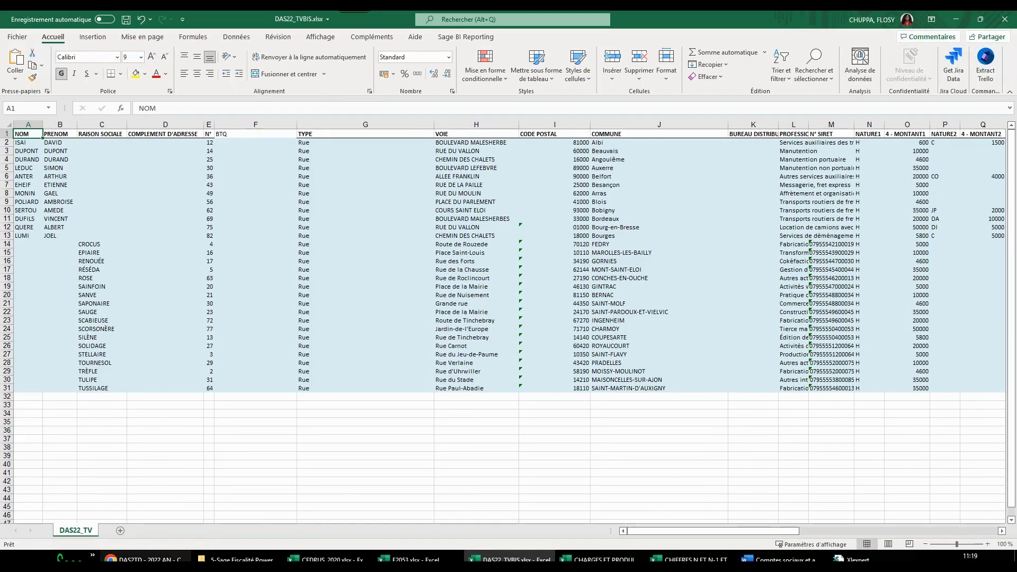
Return to the DAS2TD declaration in the browser and set up a document import of type Tableau for the DAS22_TV table
{"action": "left_click", "coordinate": [142, 560]}
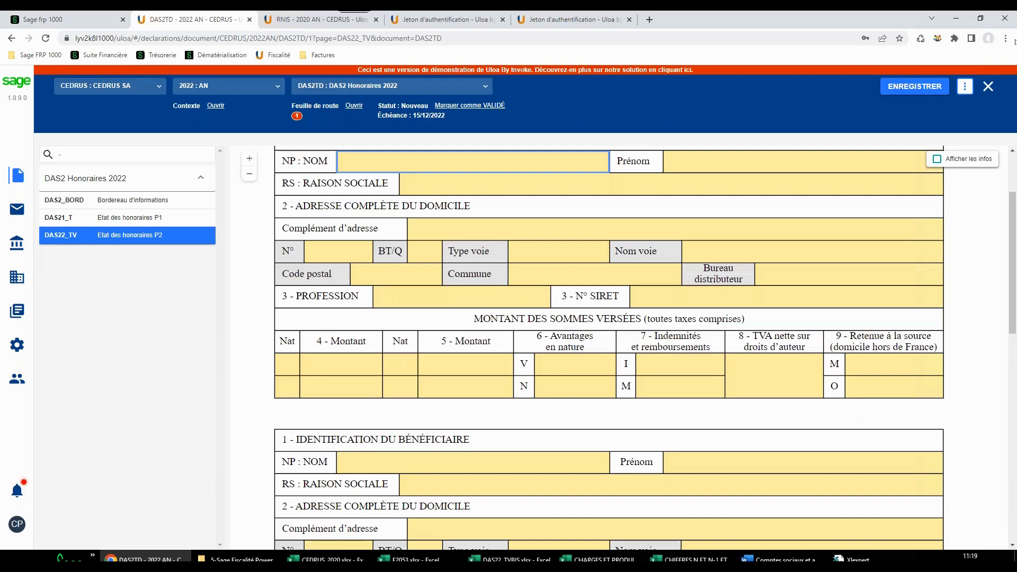
{"action": "left_click", "coordinate": [965, 86]}
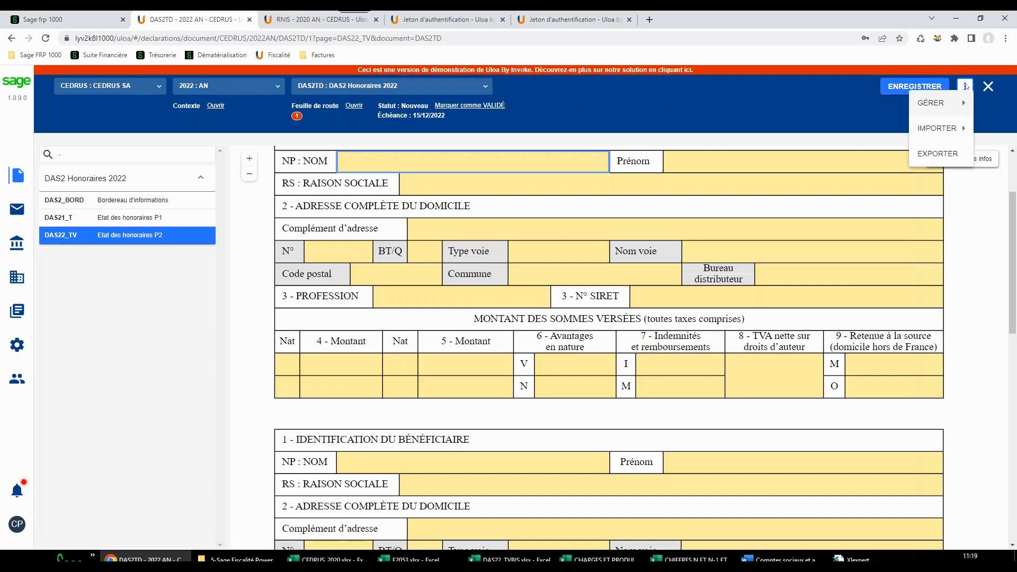
{"action": "mouse_move", "coordinate": [938, 128]}
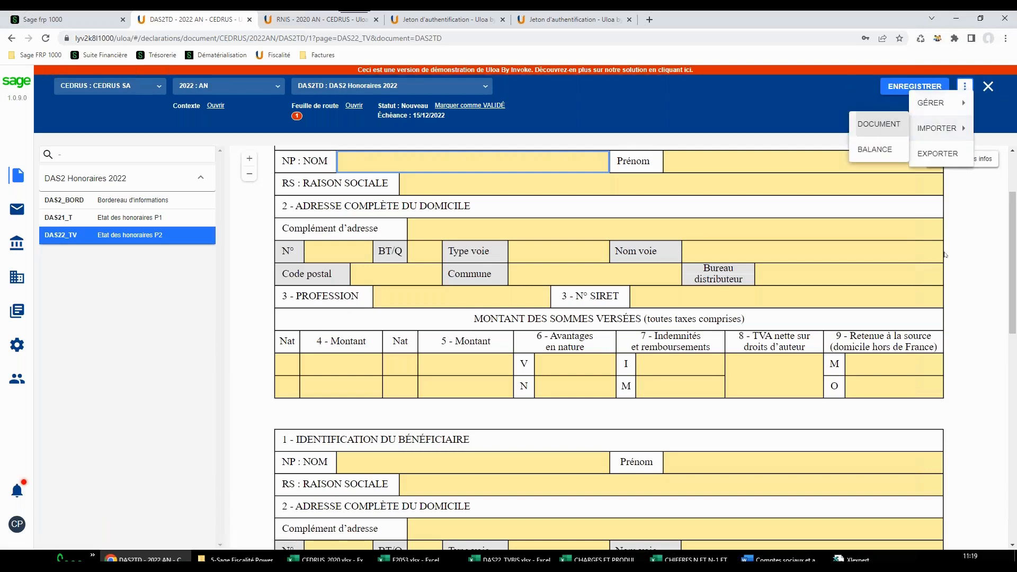
{"action": "left_click", "coordinate": [879, 124]}
{"action": "left_click", "coordinate": [728, 172]}
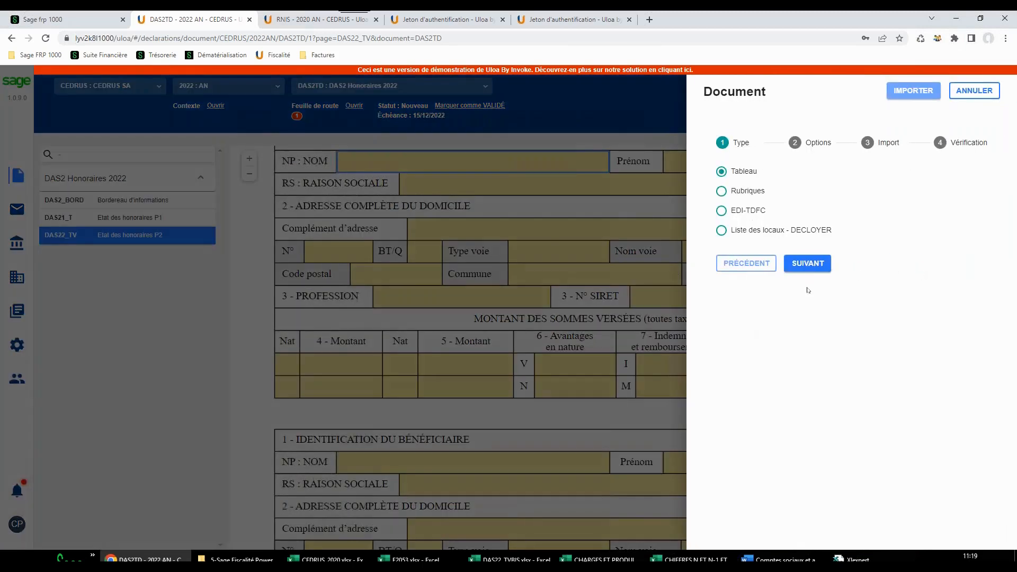
{"action": "left_click", "coordinate": [808, 264]}
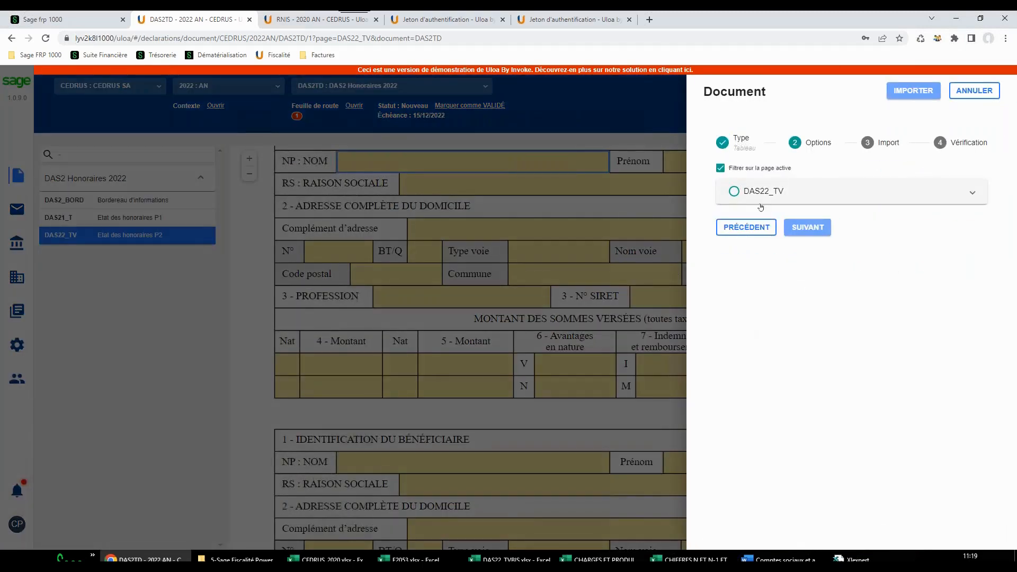
{"action": "left_click", "coordinate": [734, 192]}
{"action": "left_click", "coordinate": [807, 227]}
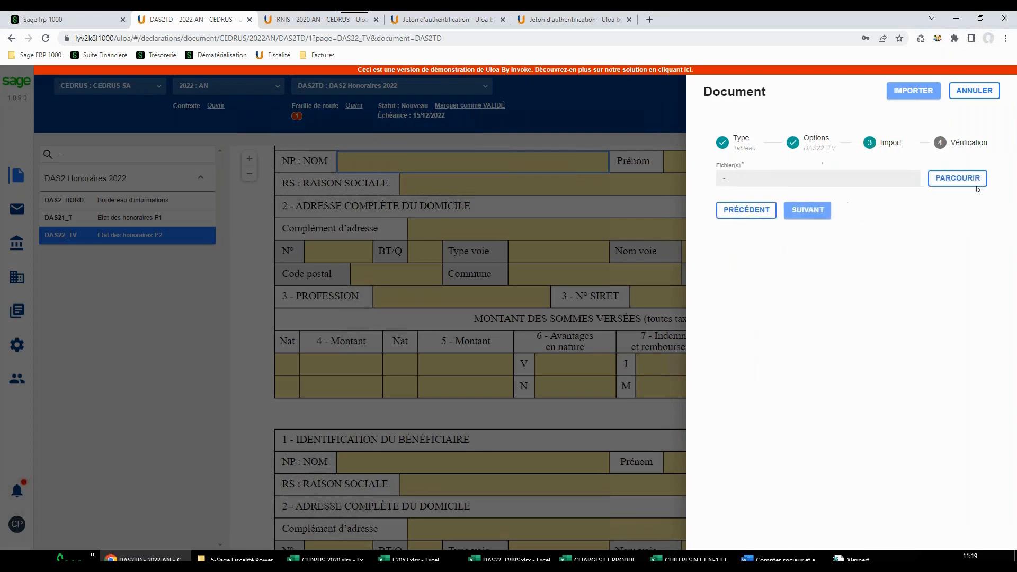
Import the DAS22_TVBIS.xlsx file from the IMPORT GENERIQUE / DAS2 folder into the DAS2TD declaration
{"action": "left_click", "coordinate": [958, 180]}
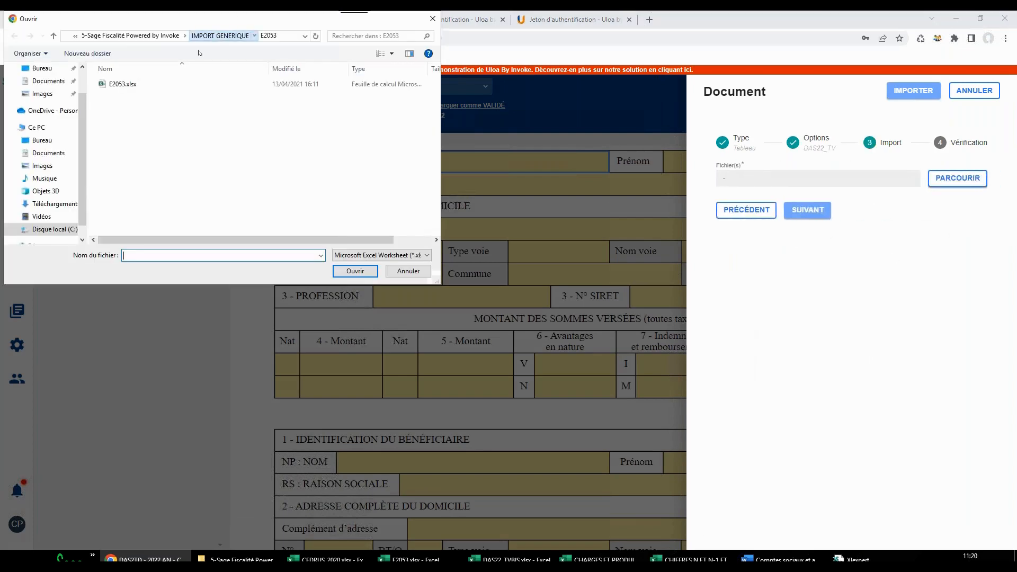
{"action": "left_click", "coordinate": [220, 36]}
{"action": "double_click", "coordinate": [128, 98]}
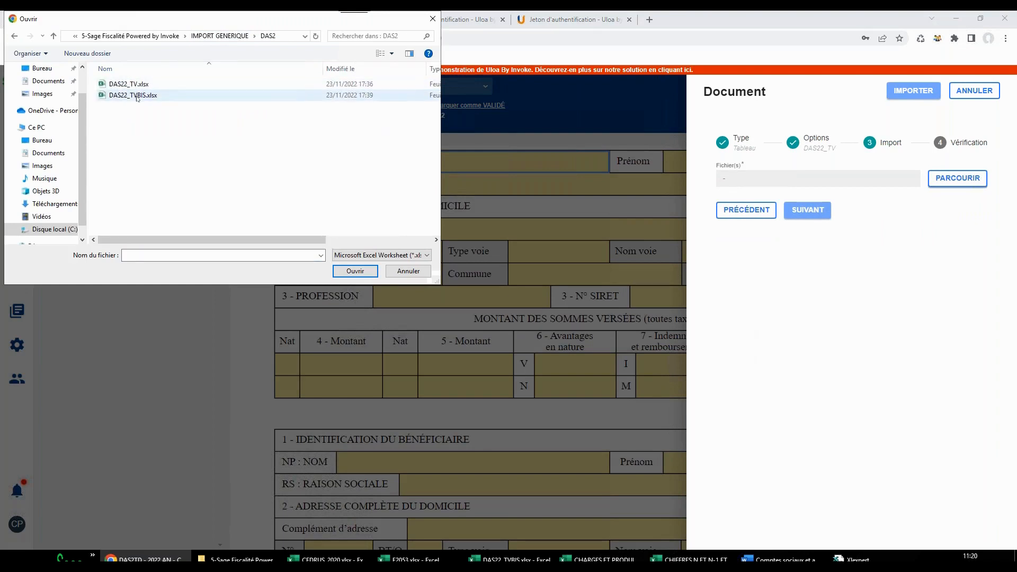
{"action": "left_click", "coordinate": [129, 98]}
{"action": "left_click", "coordinate": [363, 272]}
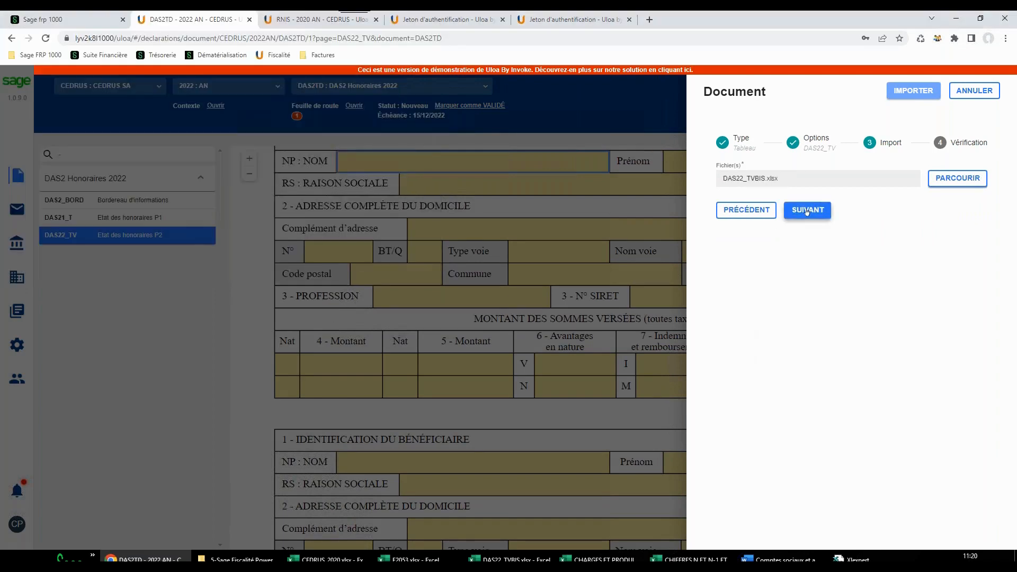
{"action": "left_click", "coordinate": [808, 210]}
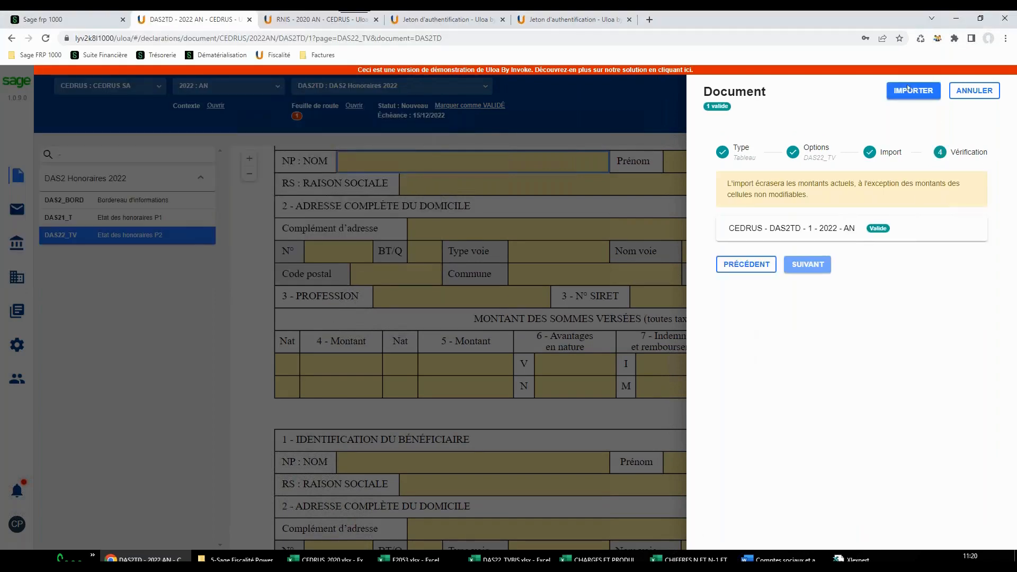
{"action": "left_click", "coordinate": [909, 89]}
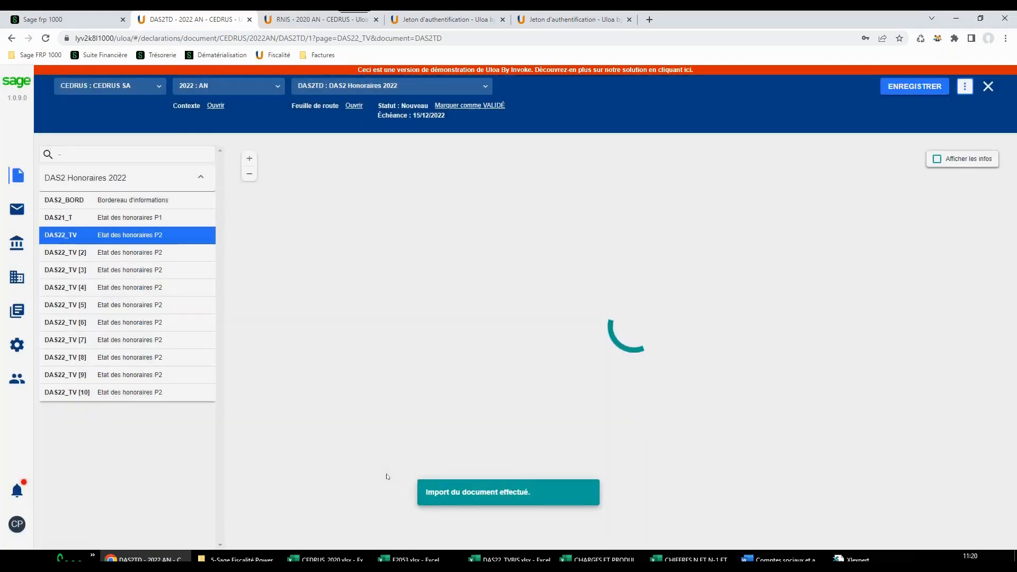
Review the imported beneficiary records on the first three DAS22_TV pages of the DAS2TD declaration
{"action": "scroll", "coordinate": [835, 327], "scroll_direction": "down", "scroll_amount": 6}
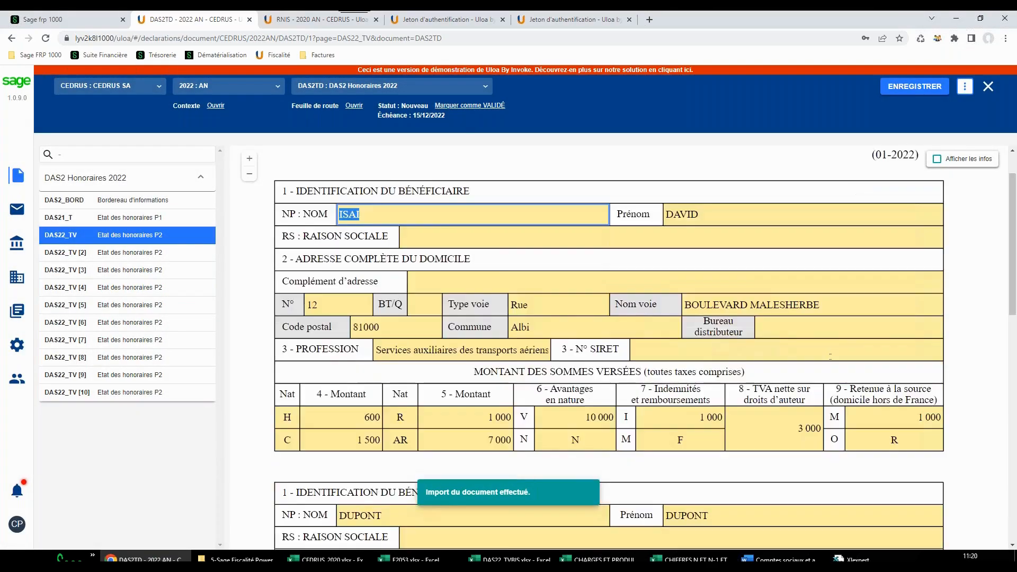
{"action": "scroll", "coordinate": [610, 345], "scroll_direction": "up", "scroll_amount": 1}
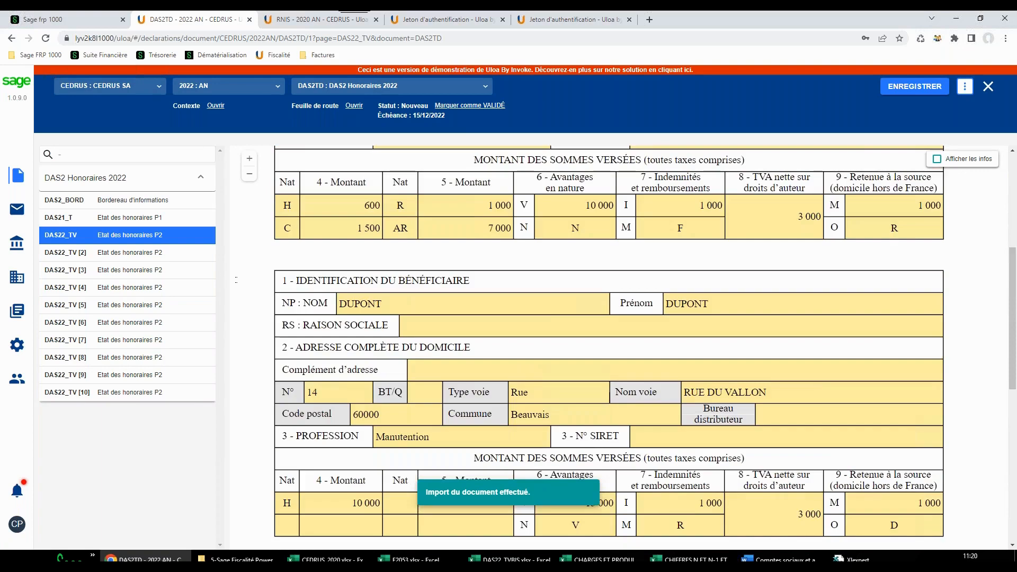
{"action": "left_click", "coordinate": [127, 253]}
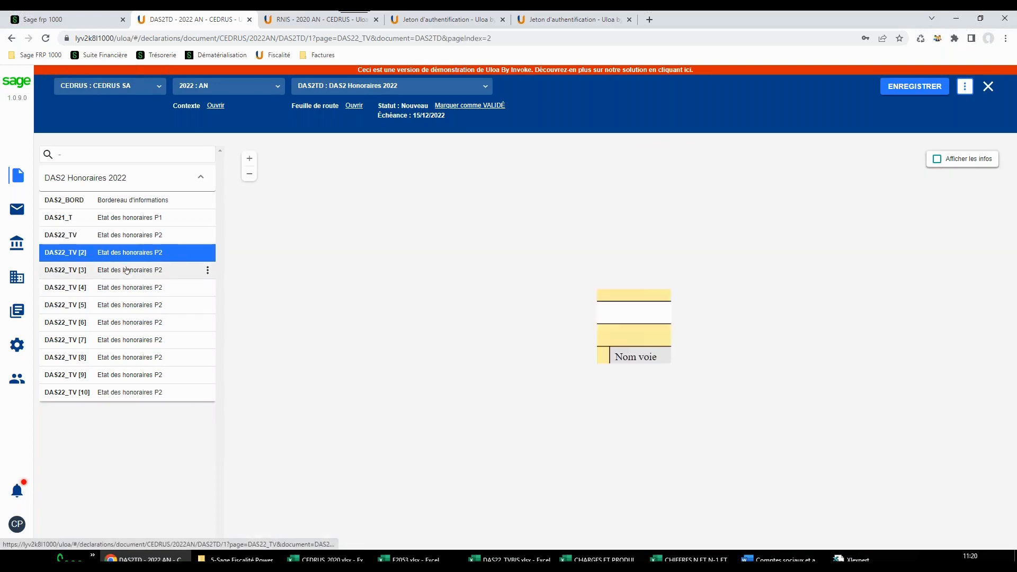
{"action": "left_click", "coordinate": [127, 270]}
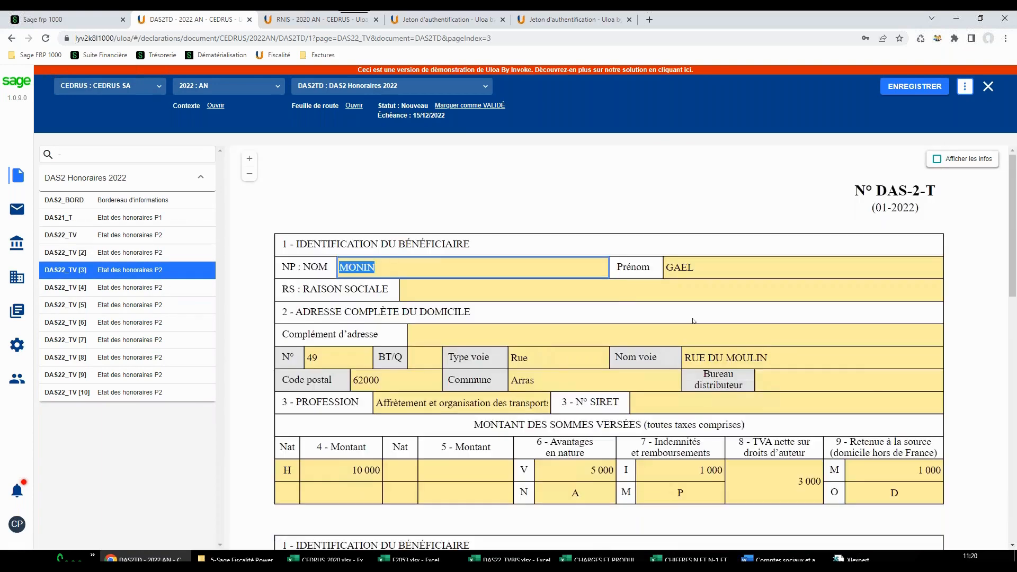
{"action": "scroll", "coordinate": [686, 310], "scroll_direction": "down", "scroll_amount": 6}
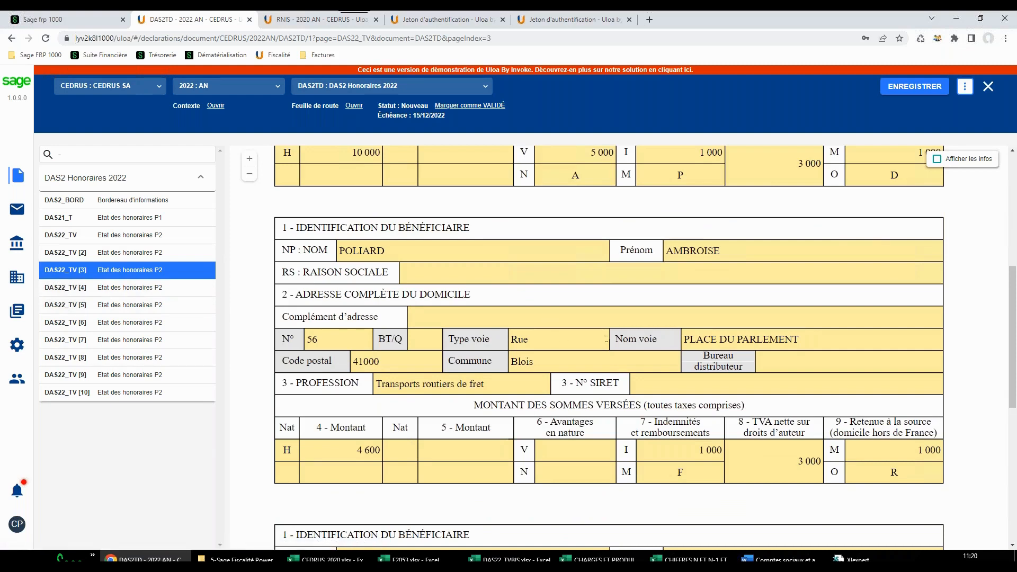
{"action": "scroll", "coordinate": [486, 352], "scroll_direction": "up", "scroll_amount": 6}
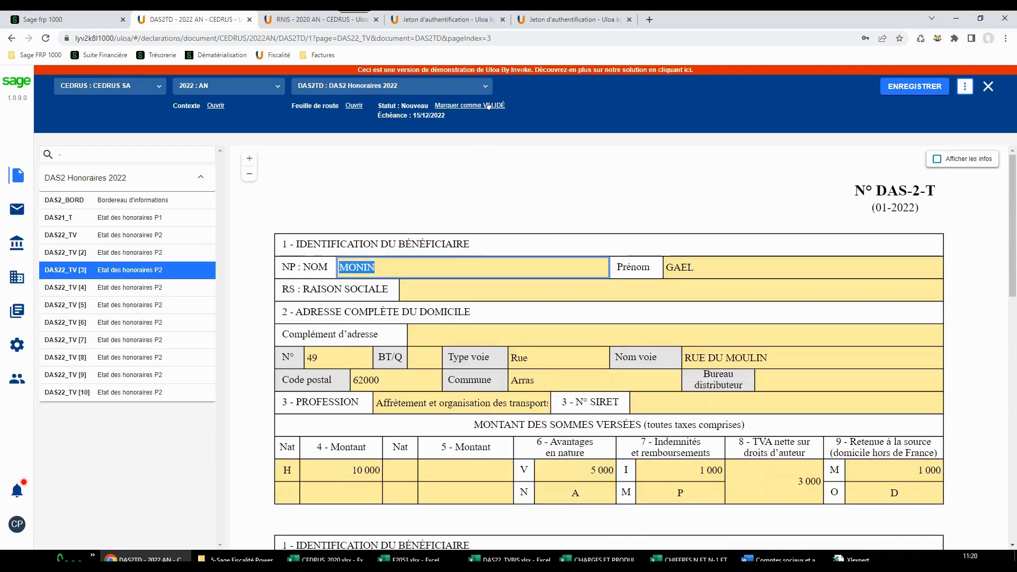
Mark the DAS2TD declaration as VALIDÉ and place it in the outbox
{"action": "left_click", "coordinate": [489, 106]}
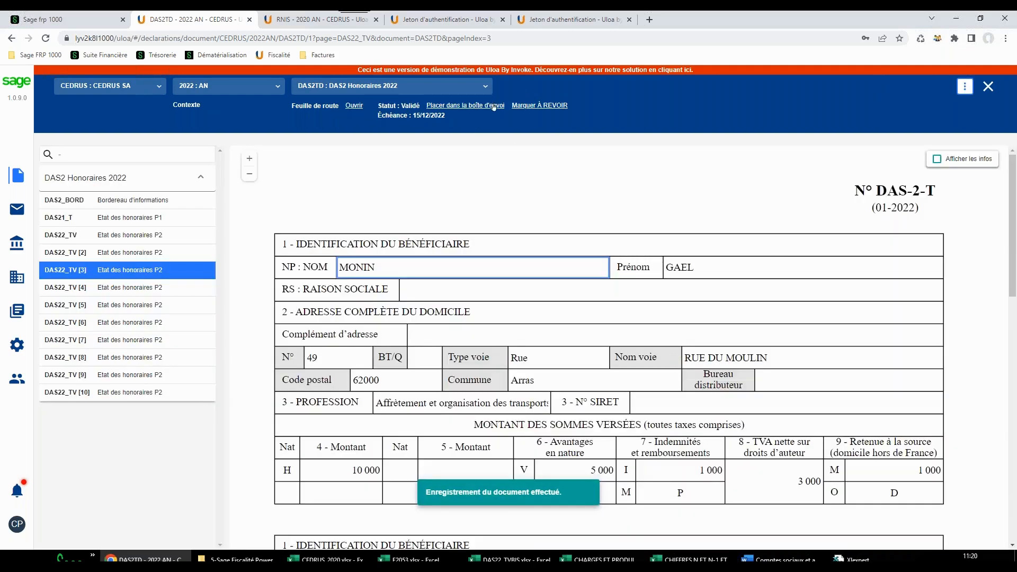
{"action": "left_click", "coordinate": [494, 107]}
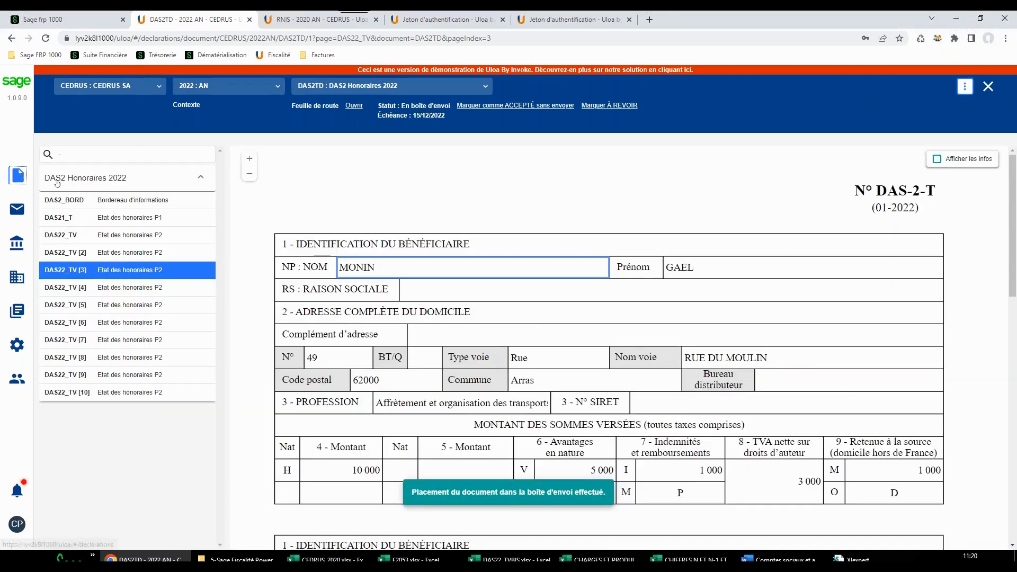
Open the CEDRUS DAS2TD entry in the outbox's manual deposit list from the company's declarations and display its export and declaration options
{"action": "left_click", "coordinate": [17, 176]}
{"action": "left_click", "coordinate": [625, 302]}
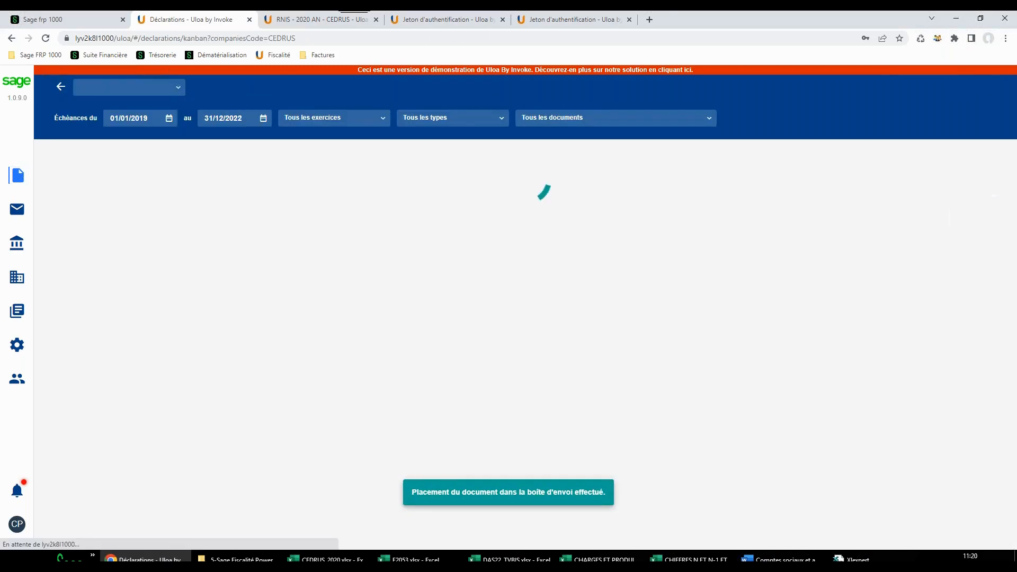
{"action": "left_click", "coordinate": [624, 275]}
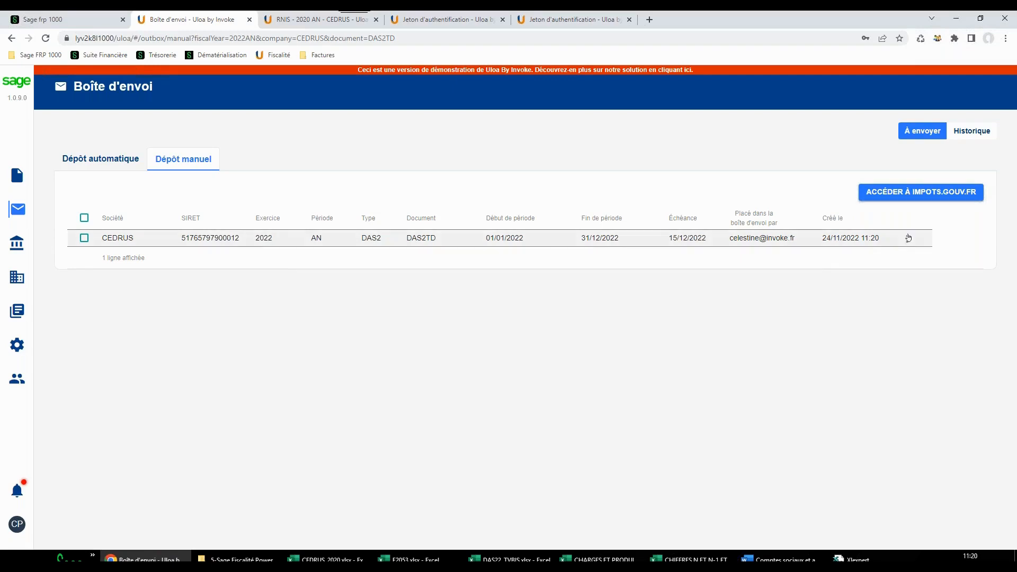
{"action": "left_click", "coordinate": [909, 240]}
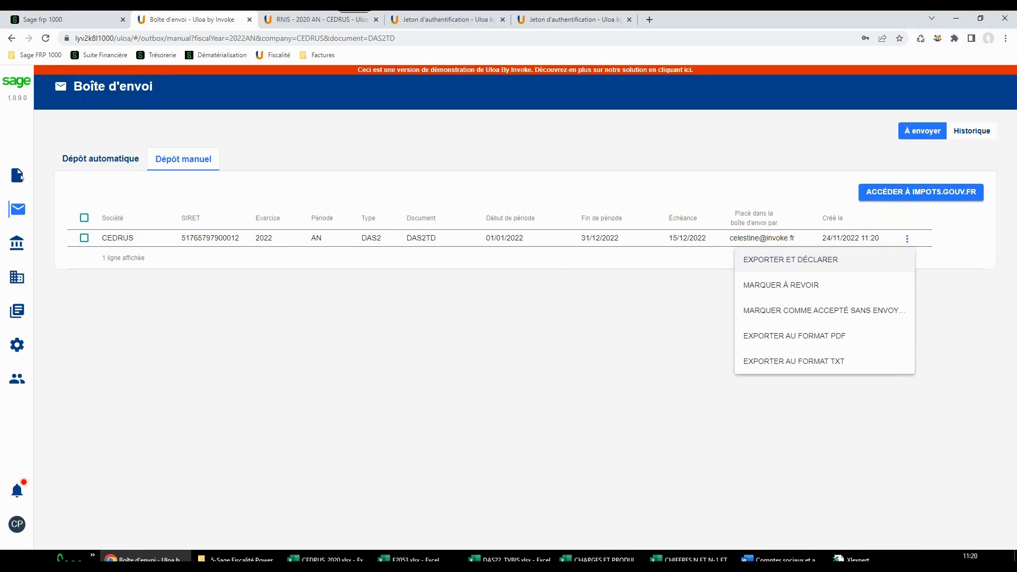
Return to the declarations dashboard showing all companies
{"action": "left_click", "coordinate": [17, 177]}
{"action": "left_click", "coordinate": [17, 176]}
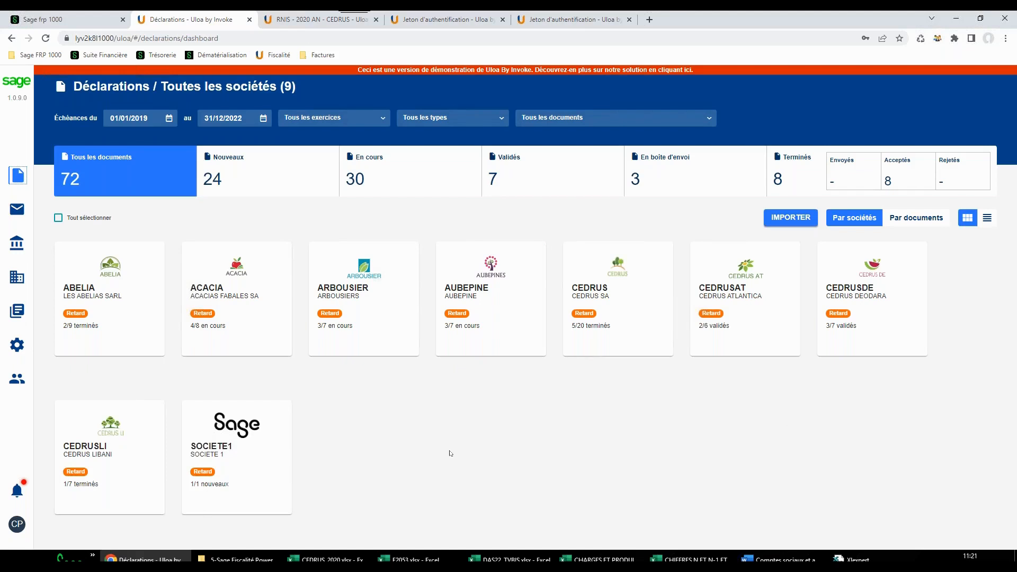
{"action": "mouse_move", "coordinate": [17, 379]}
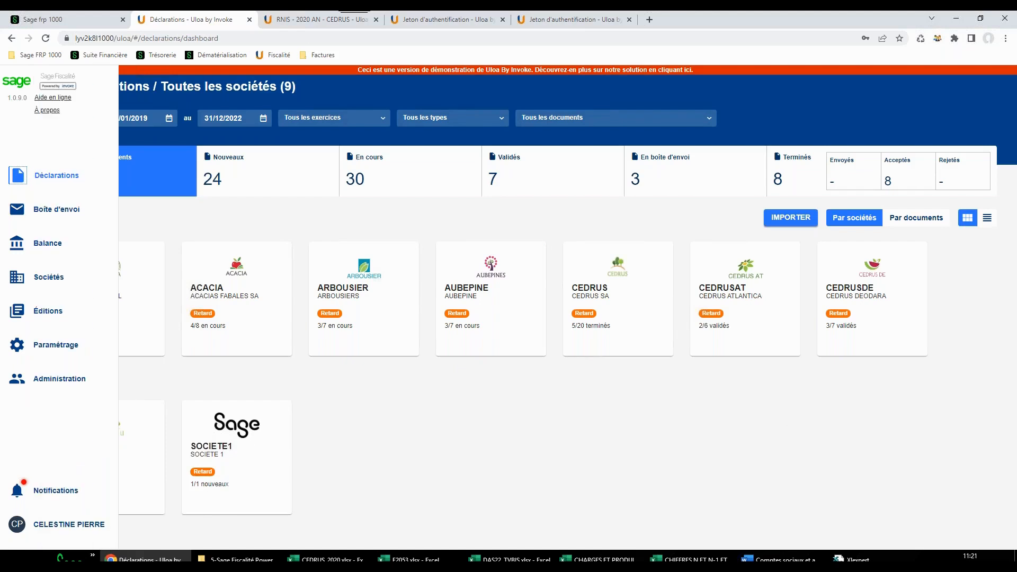